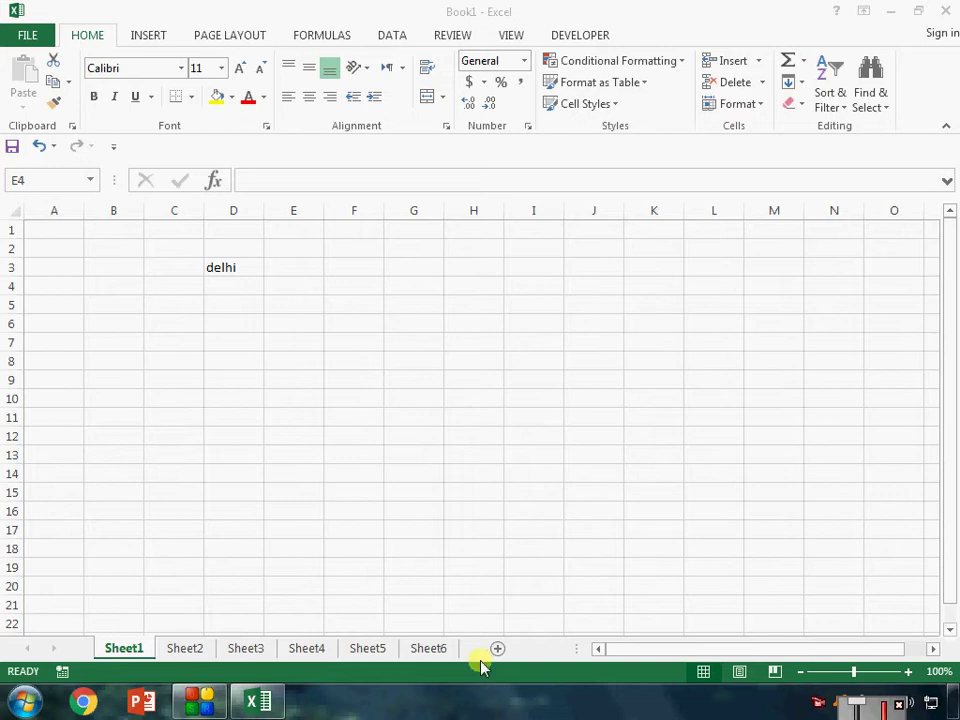
# Step: Review the entries on the other worksheets through Sheet6, and return to Sheet1
pyautogui.click(200, 650)
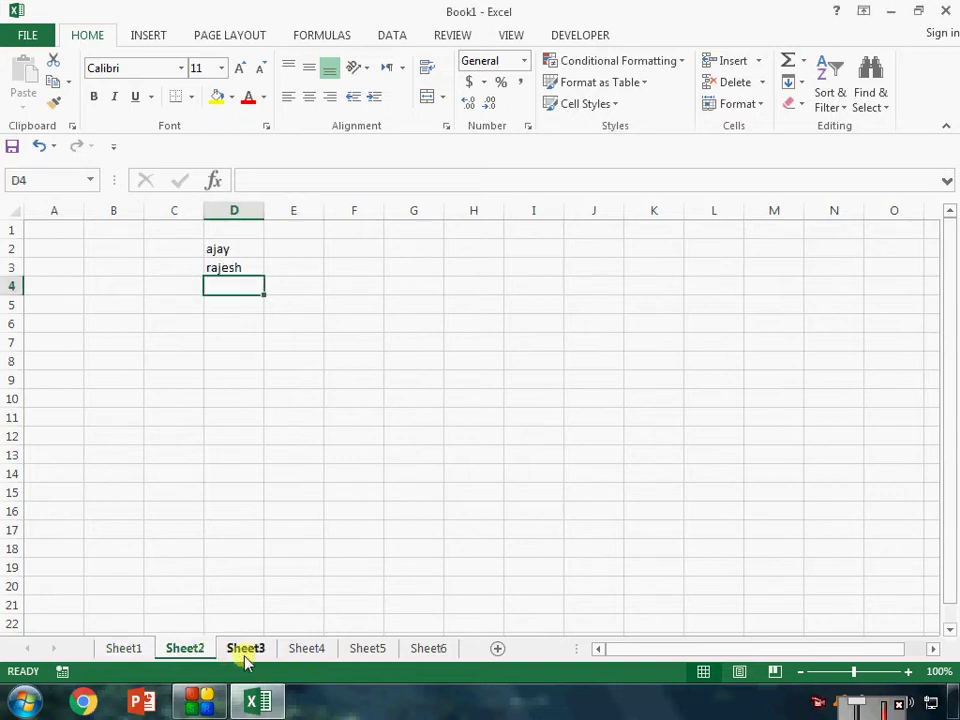
pyautogui.click(300, 648)
pyautogui.click(367, 648)
pyautogui.click(427, 649)
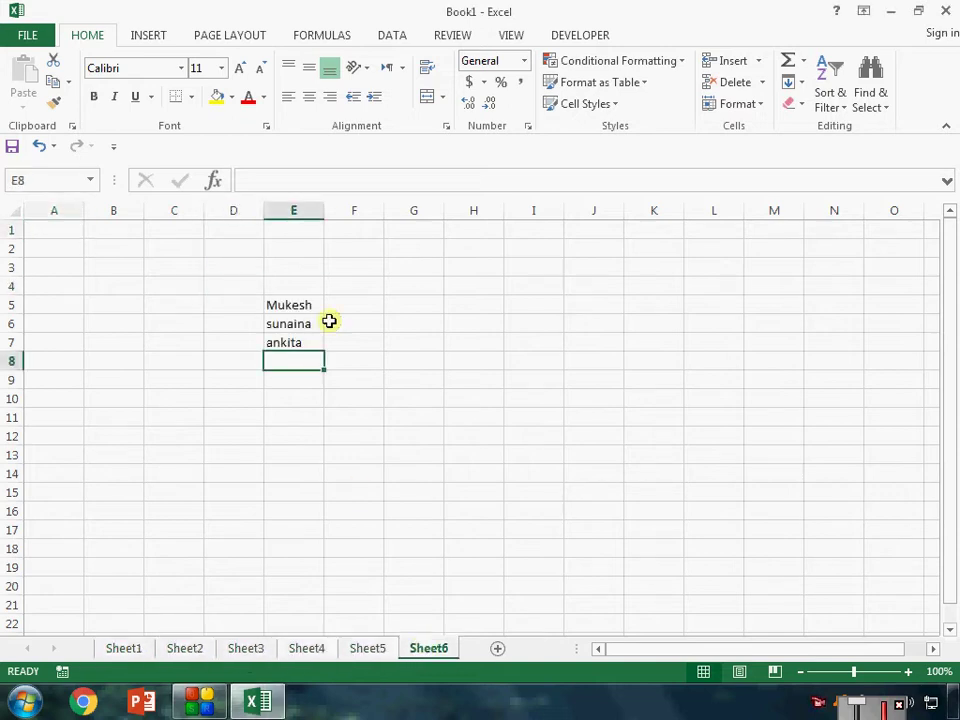
pyautogui.click(128, 648)
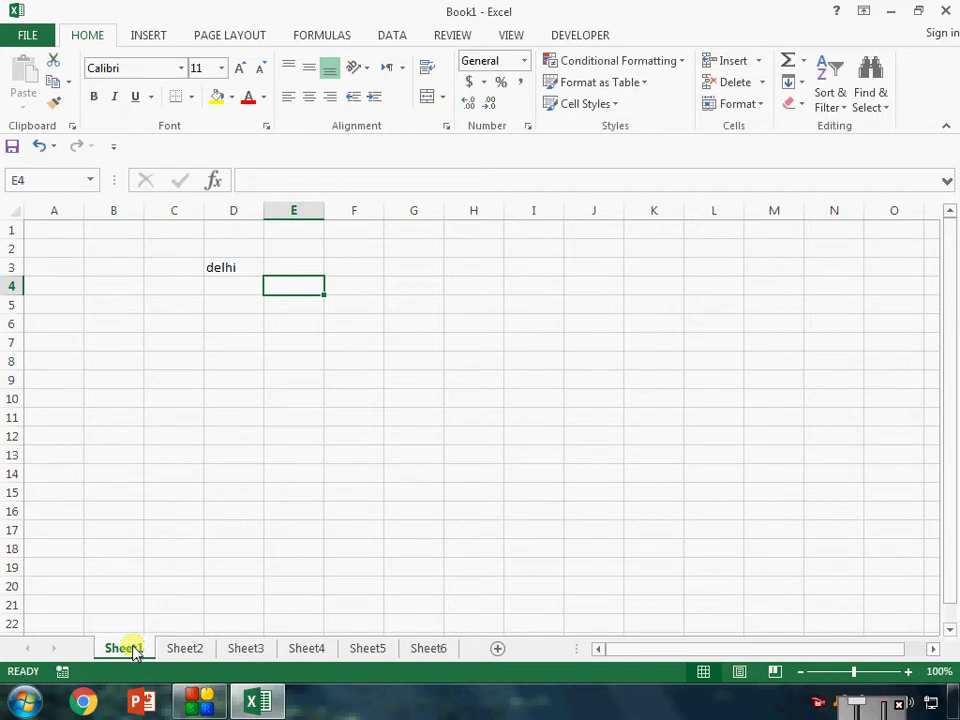
# Step: Search Sheet1 alone for the first person's name listed on Sheet6
pyautogui.hotkey('ctrl', 'f')
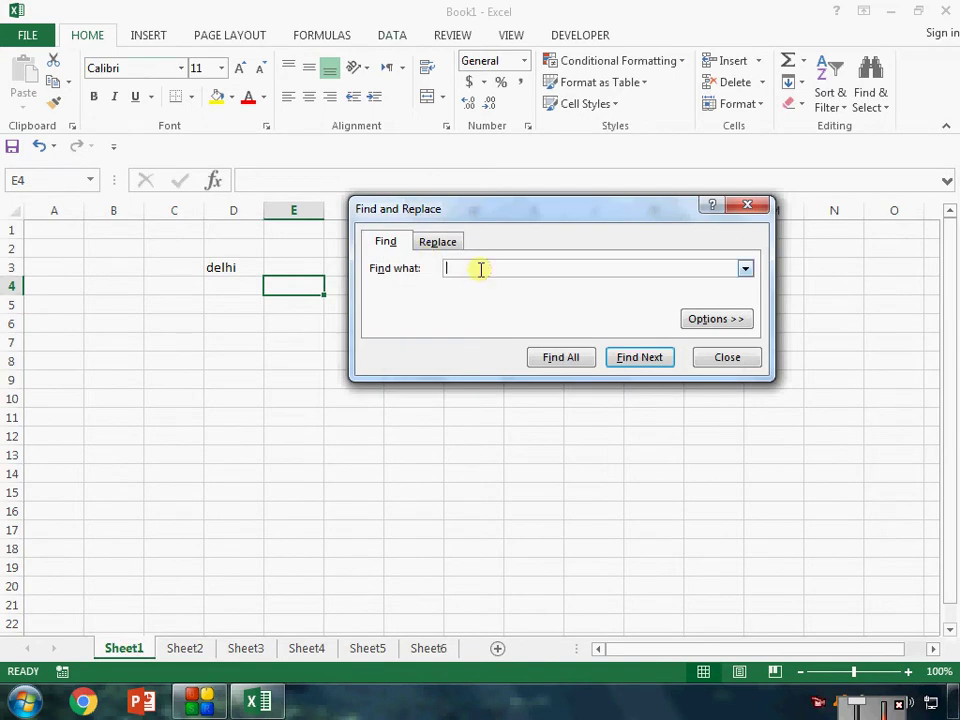
pyautogui.write('my')
pyautogui.press('BackSpace')
pyautogui.write('ukesh')
pyautogui.press('Return')
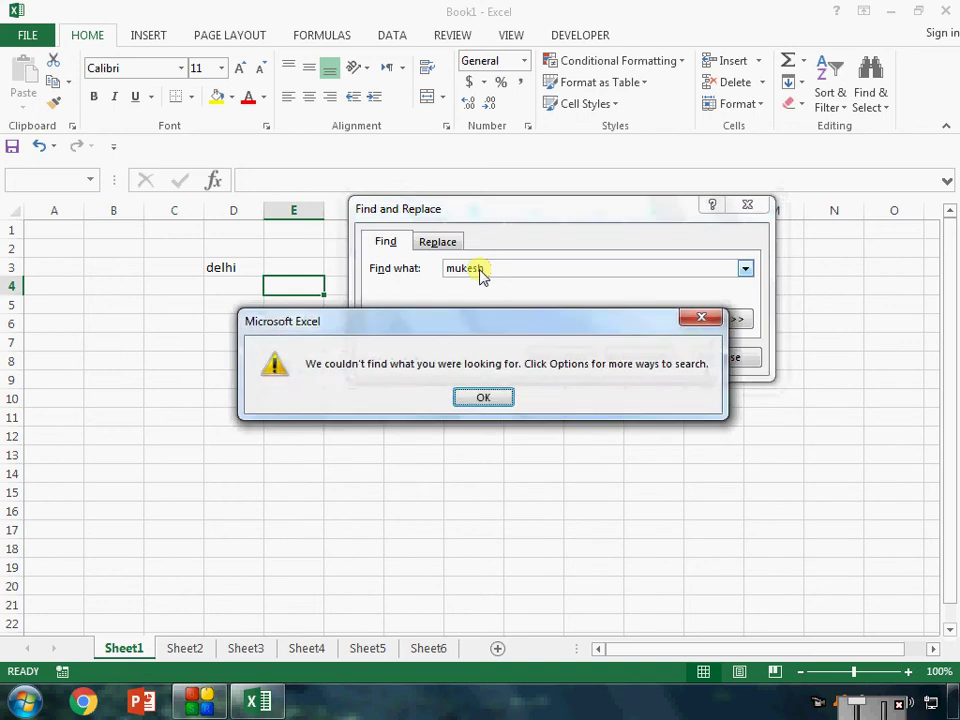
pyautogui.press('Return')
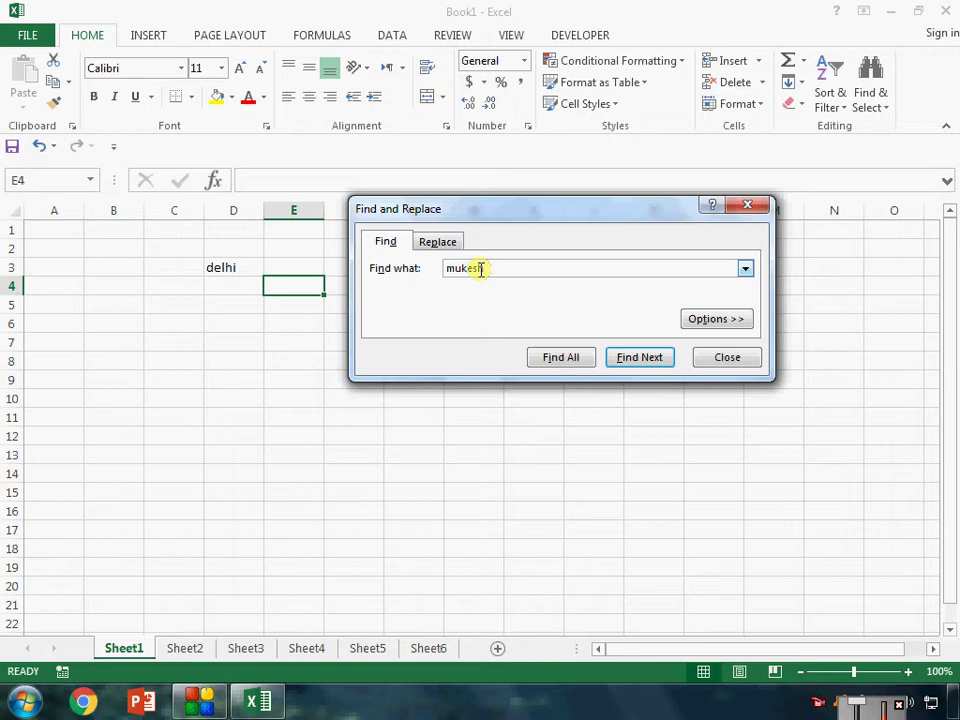
# Step: Extend the search scope to the entire workbook and find the next occurrence of the same name
pyautogui.click(740, 320)
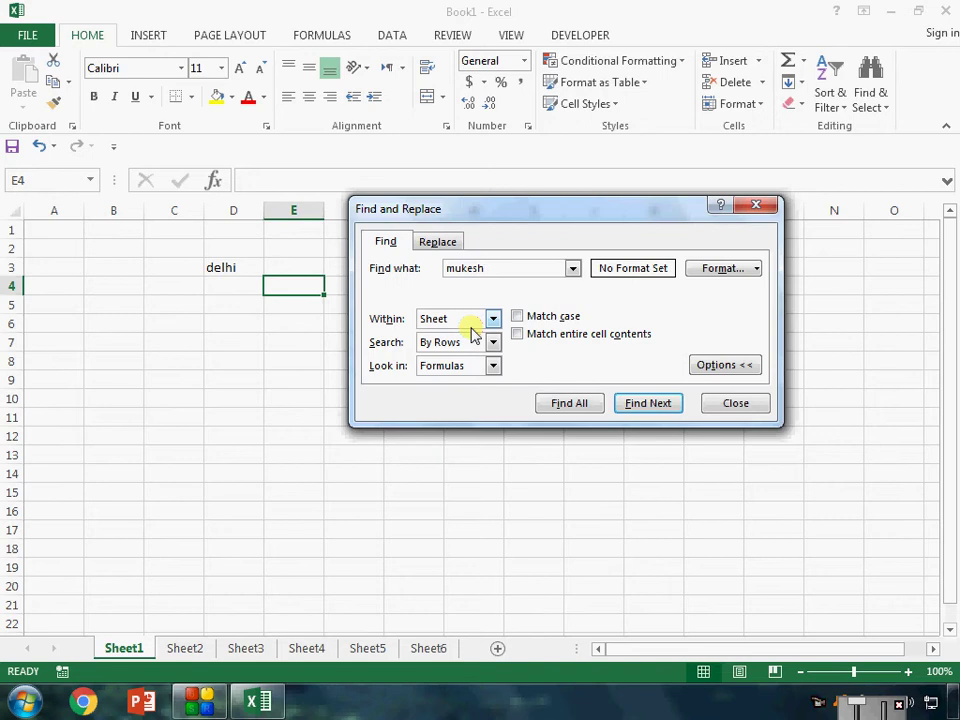
pyautogui.click(492, 319)
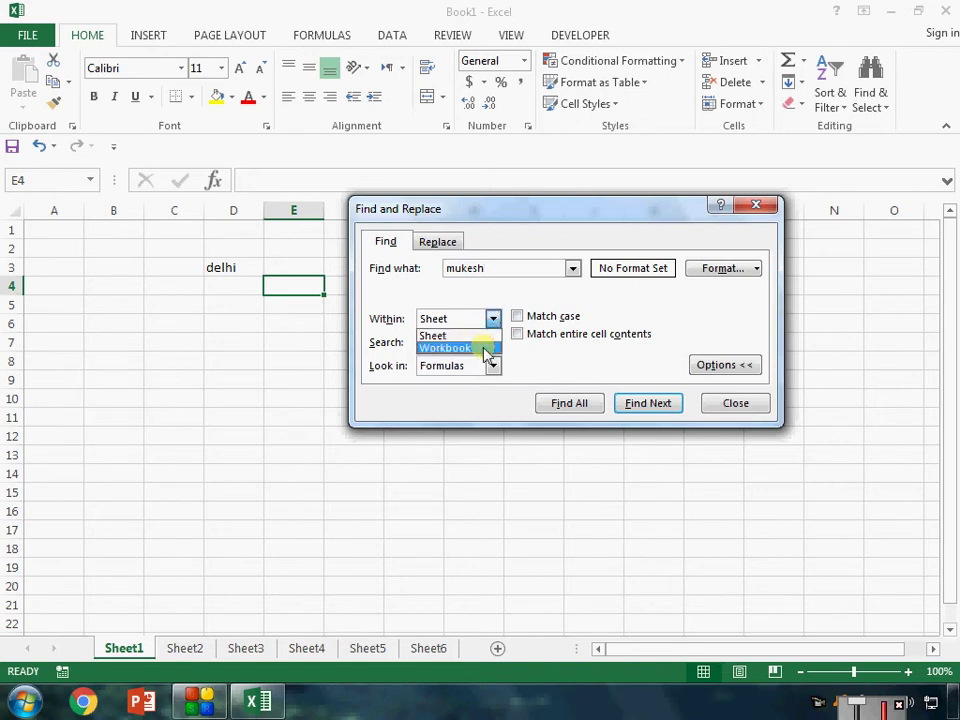
pyautogui.click(487, 346)
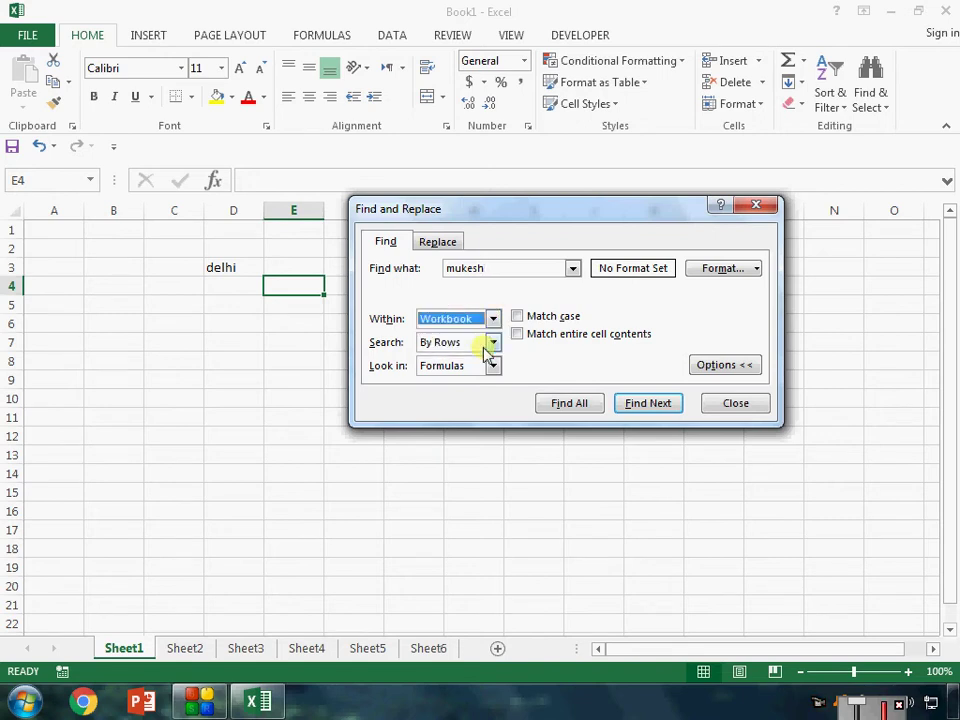
pyautogui.click(641, 404)
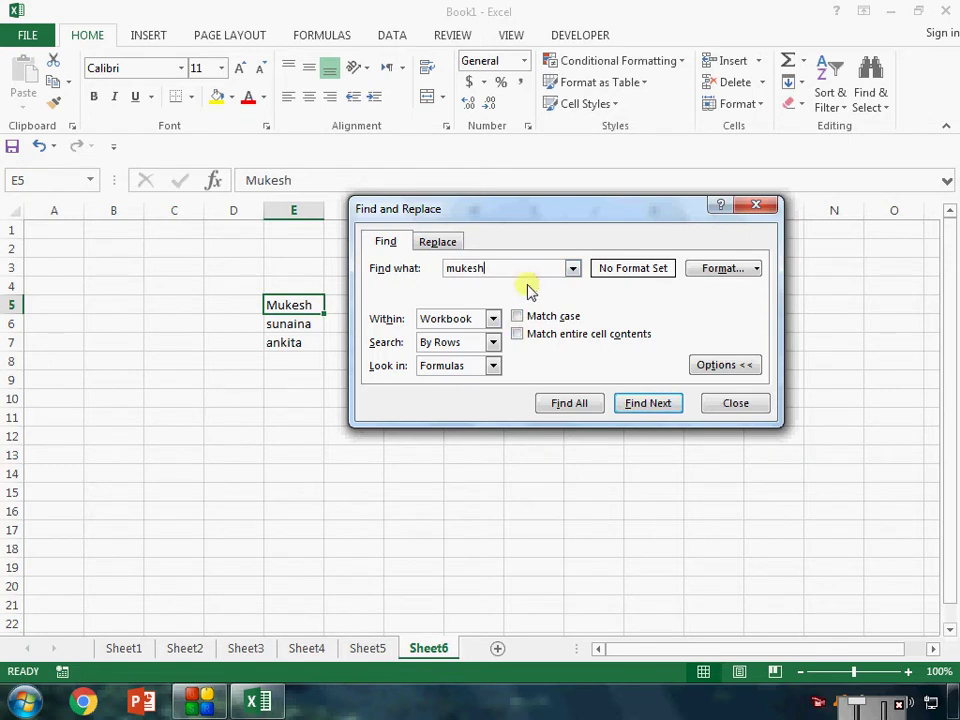
# Step: Find the next occurrence of "delhi" within the entire workbook
pyautogui.moveTo(525, 268); pyautogui.dragTo(426, 268)
pyautogui.write('dehi')
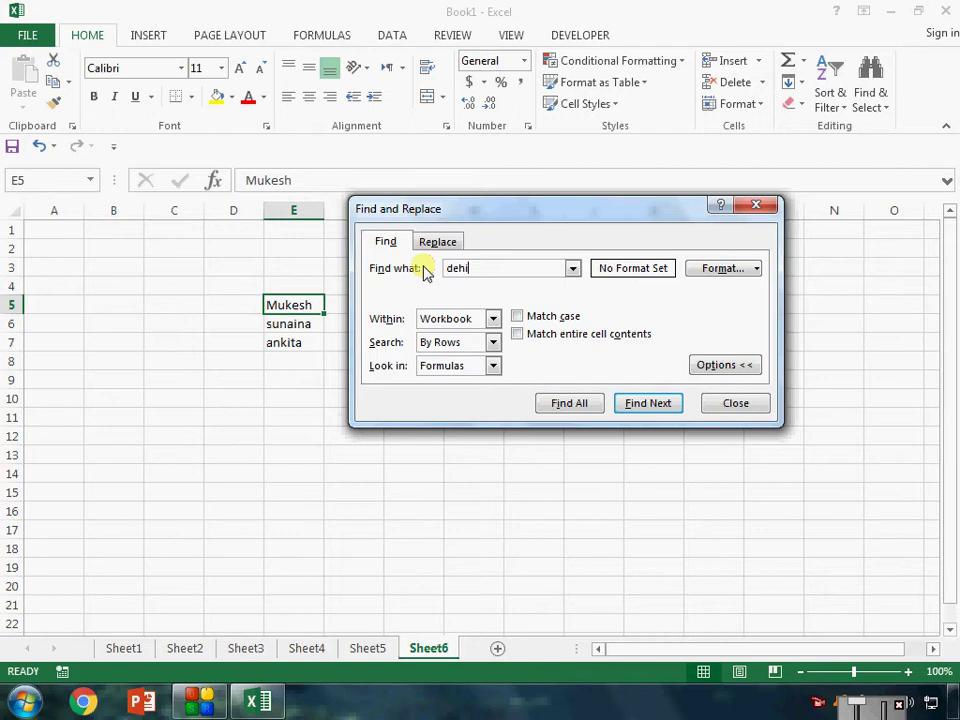
pyautogui.press('BackSpace')
pyautogui.press('BackSpace')
pyautogui.write('lhi')
pyautogui.click(711, 372)
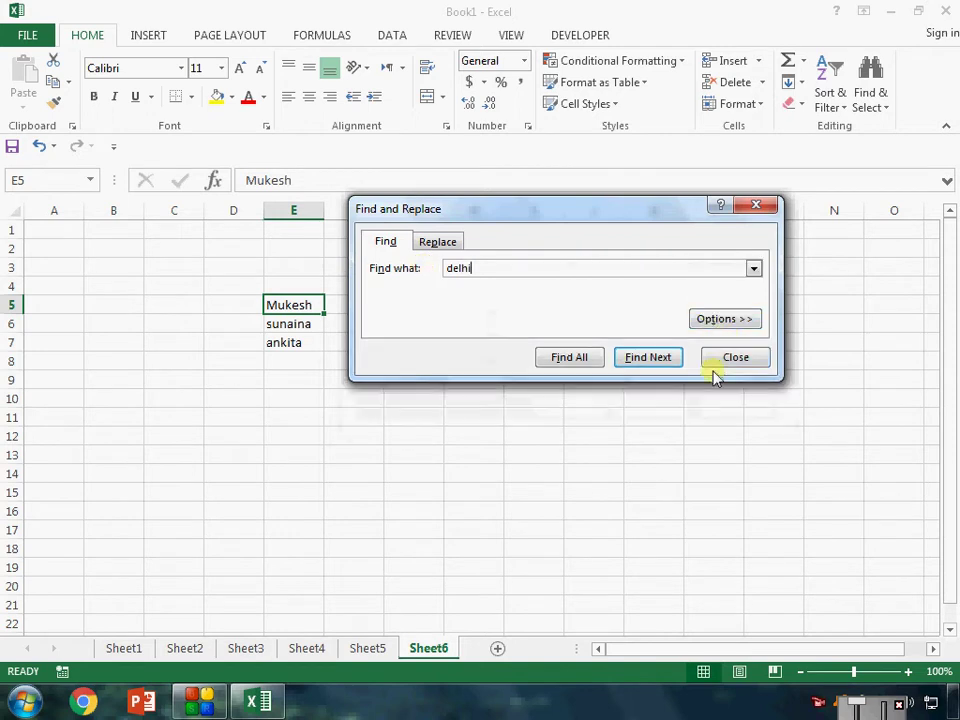
pyautogui.click(726, 320)
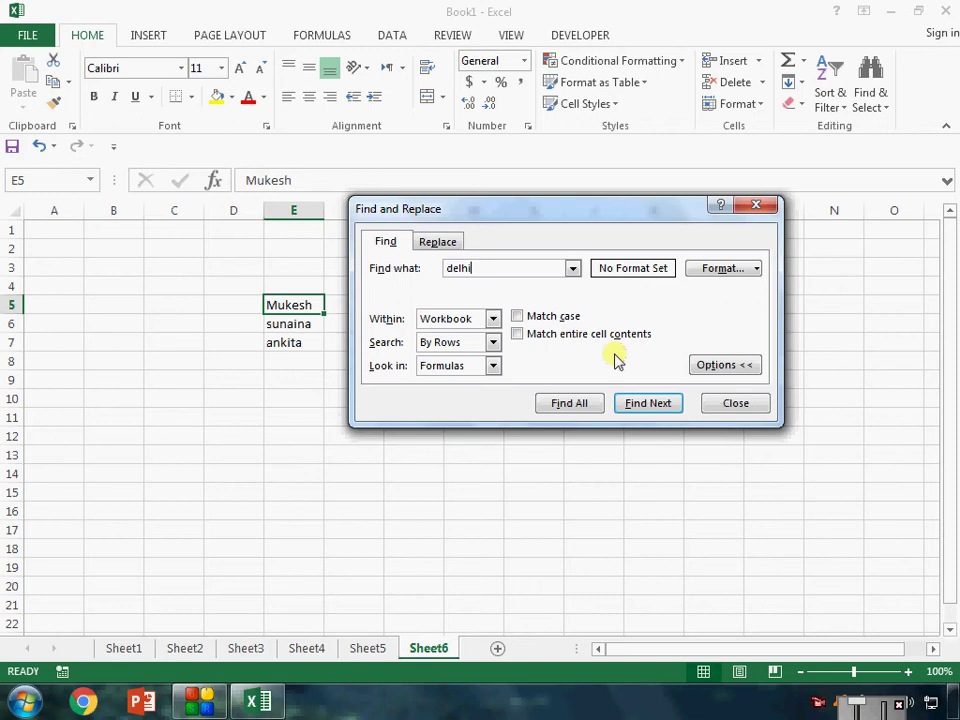
pyautogui.click(493, 319)
pyautogui.click(470, 348)
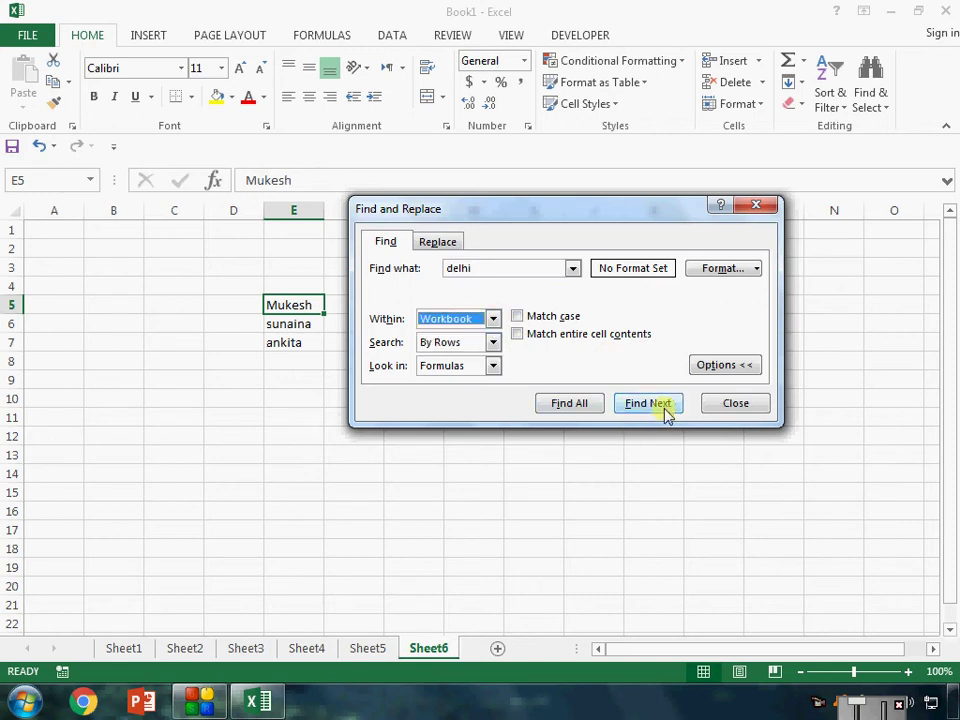
pyautogui.click(648, 403)
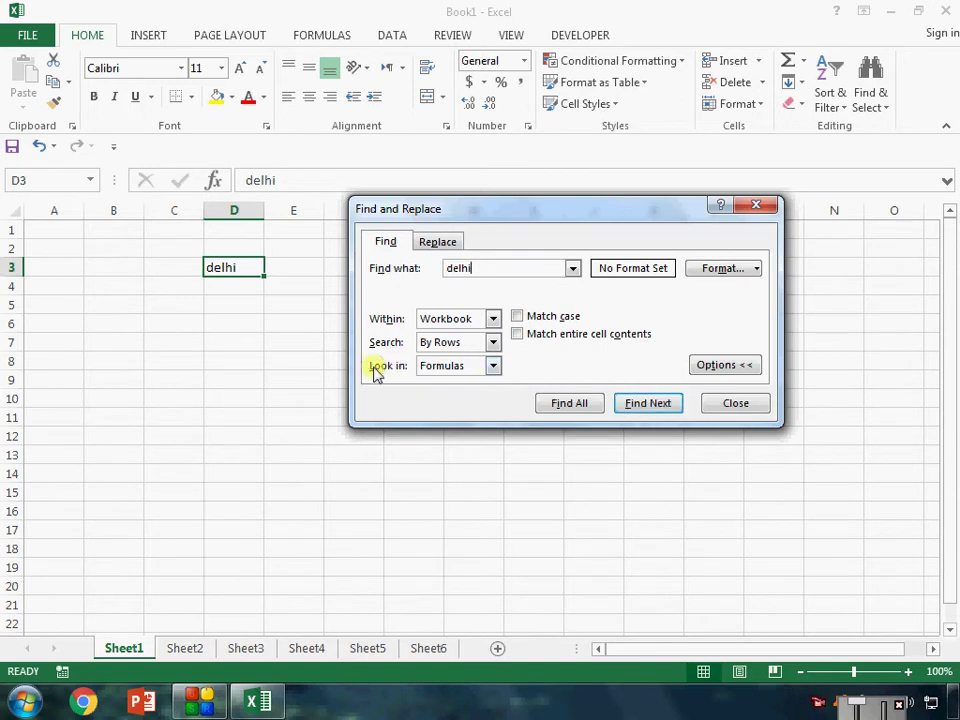
# Step: Examine the available search order and look-in choices without changing them, and close Find and Replace
pyautogui.click(492, 343)
pyautogui.click(534, 366)
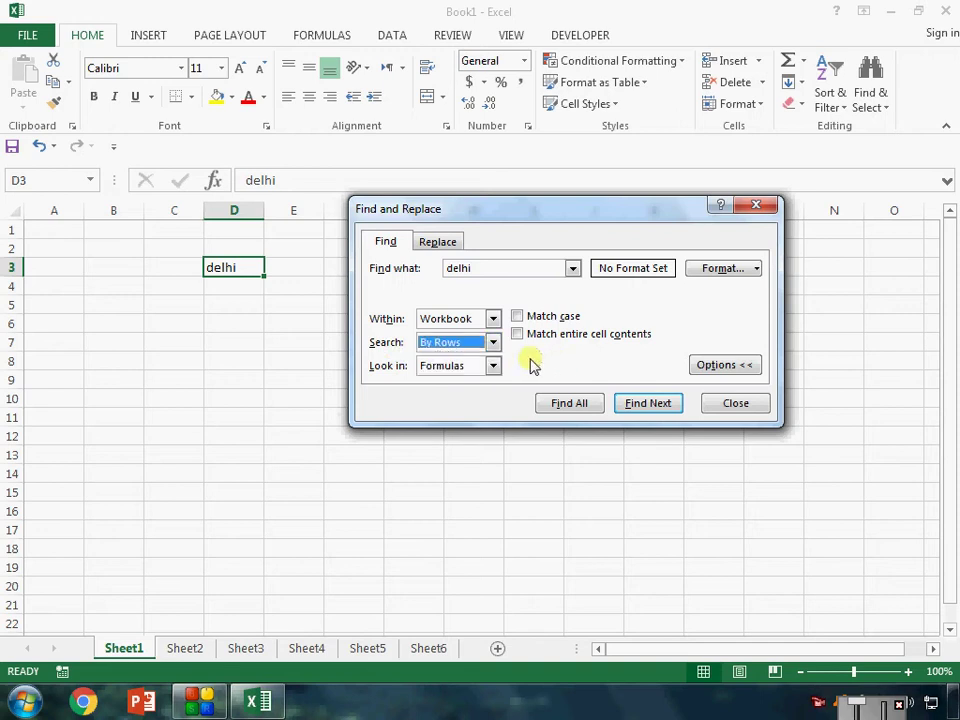
pyautogui.click(493, 366)
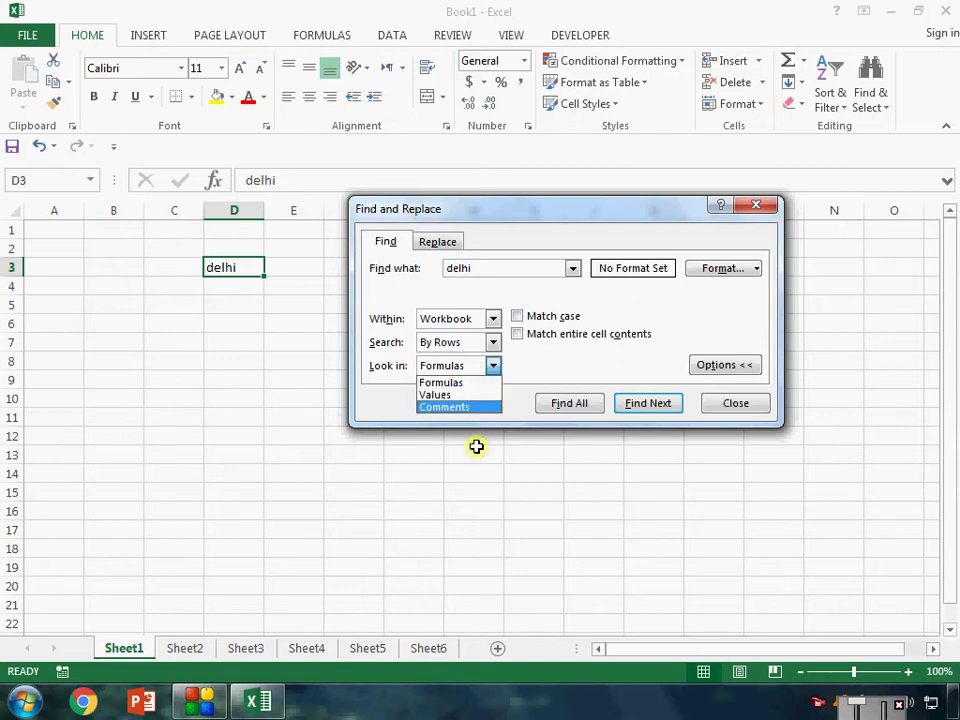
pyautogui.click(564, 359)
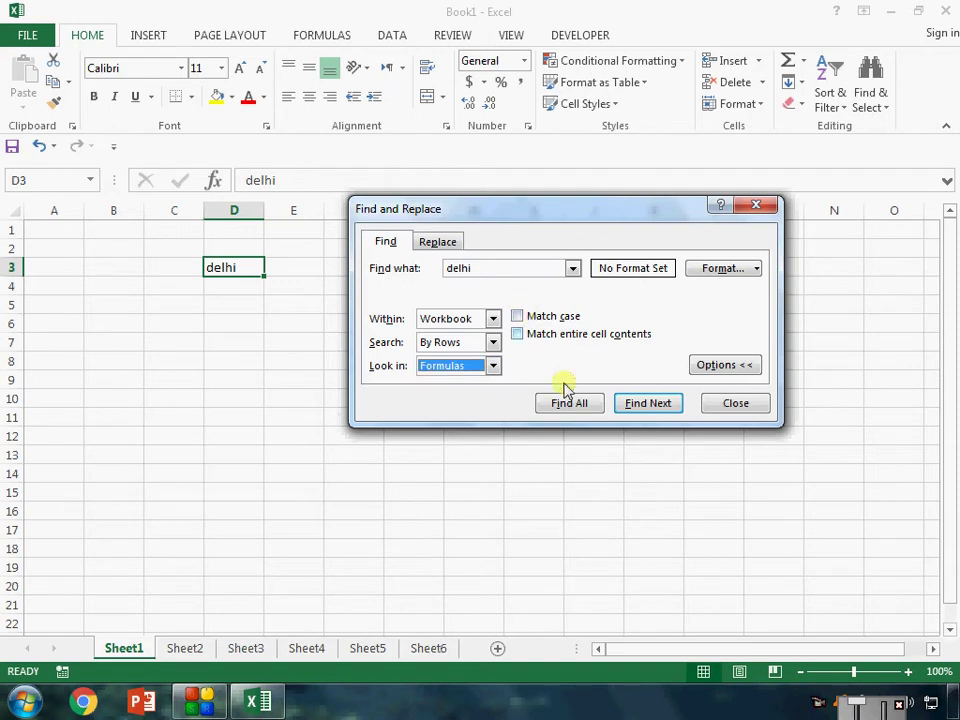
pyautogui.click(757, 207)
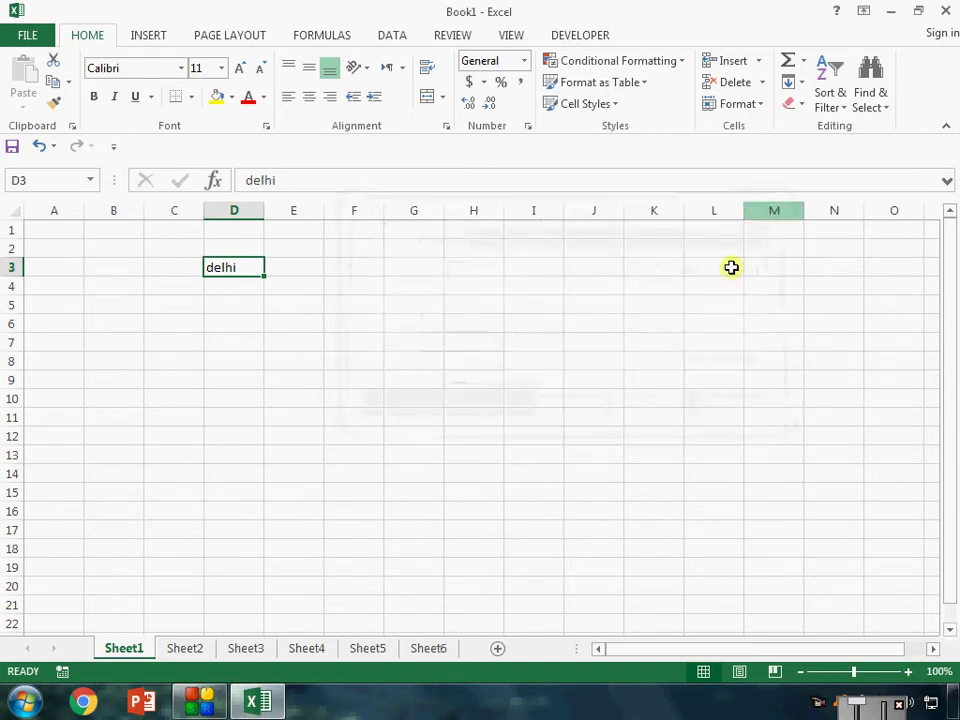
# Step: Fill cells G4 to G14 of Sheet1 with a centred series of codes starting at abc001
pyautogui.click(512, 306)
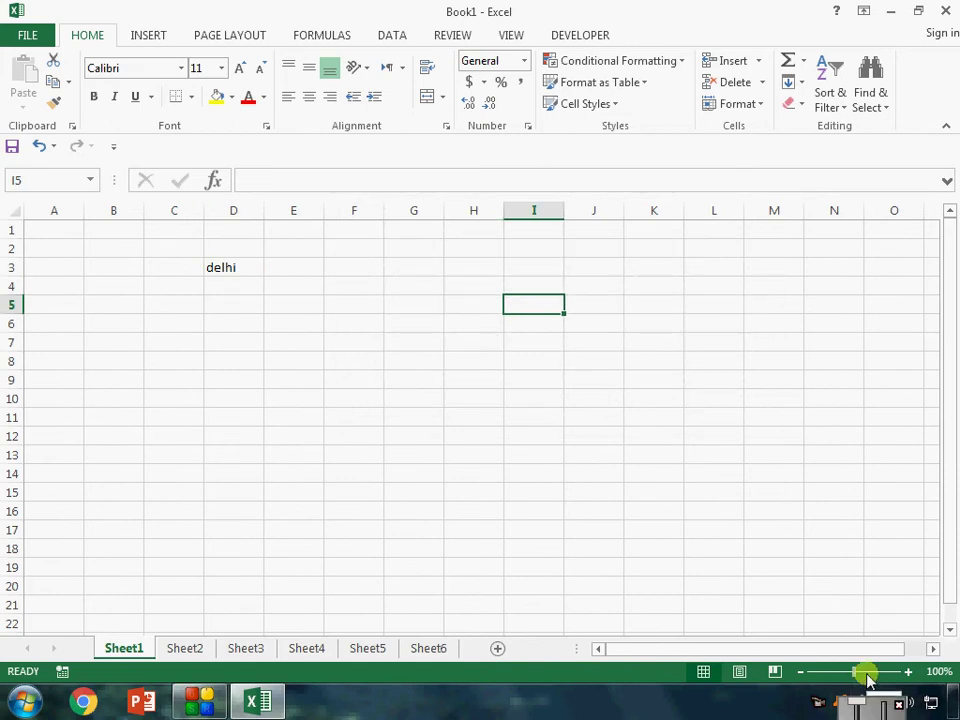
pyautogui.click(413, 284)
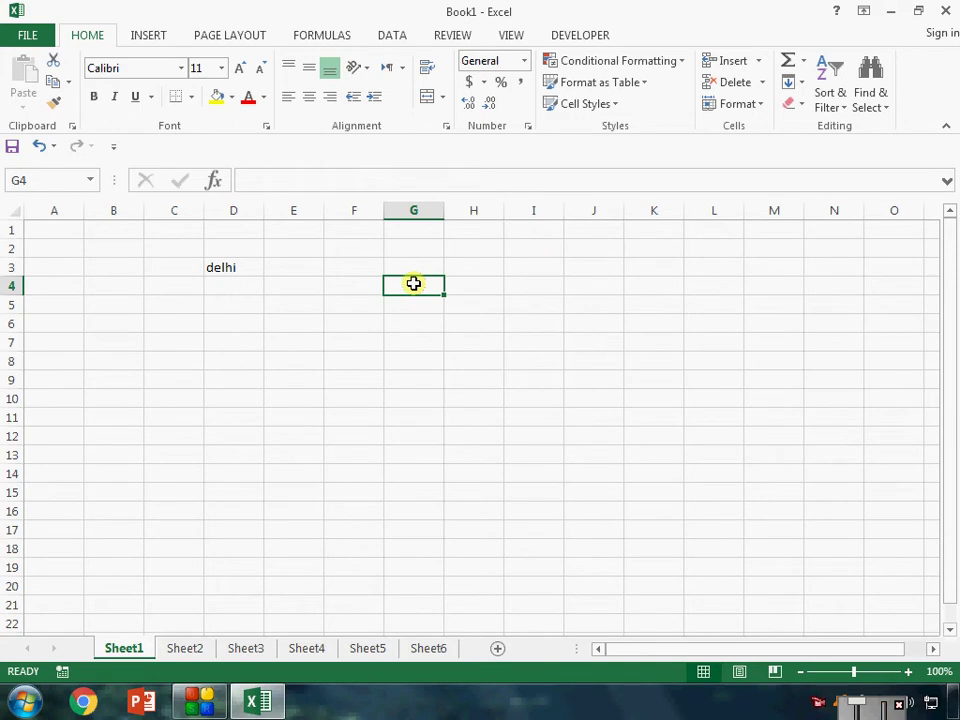
pyautogui.write('abc')
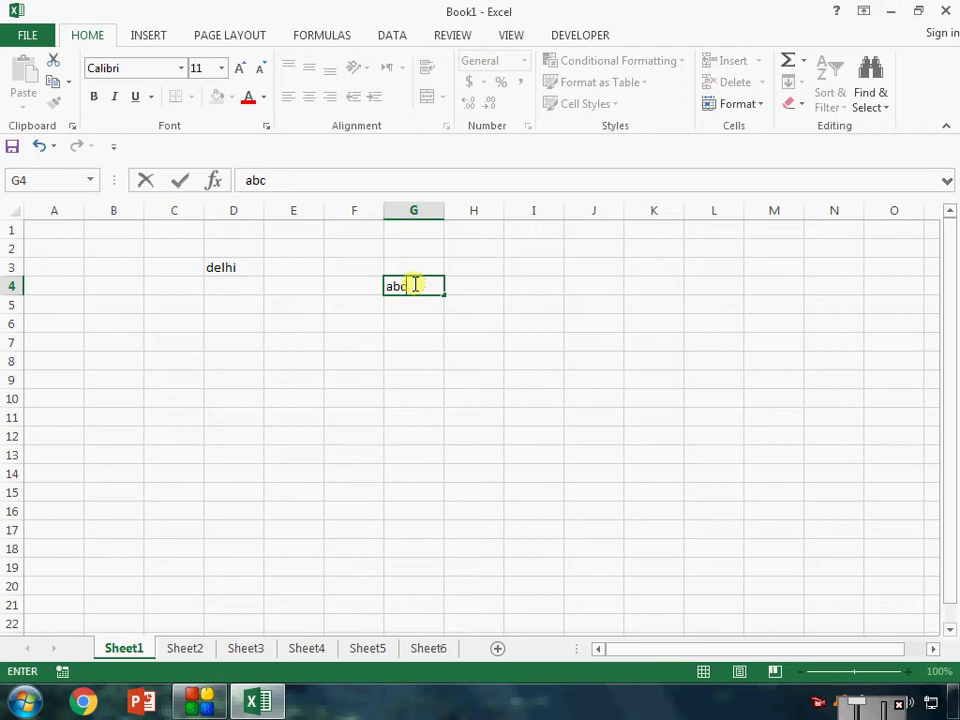
pyautogui.write('v001')
pyautogui.click(413, 285)
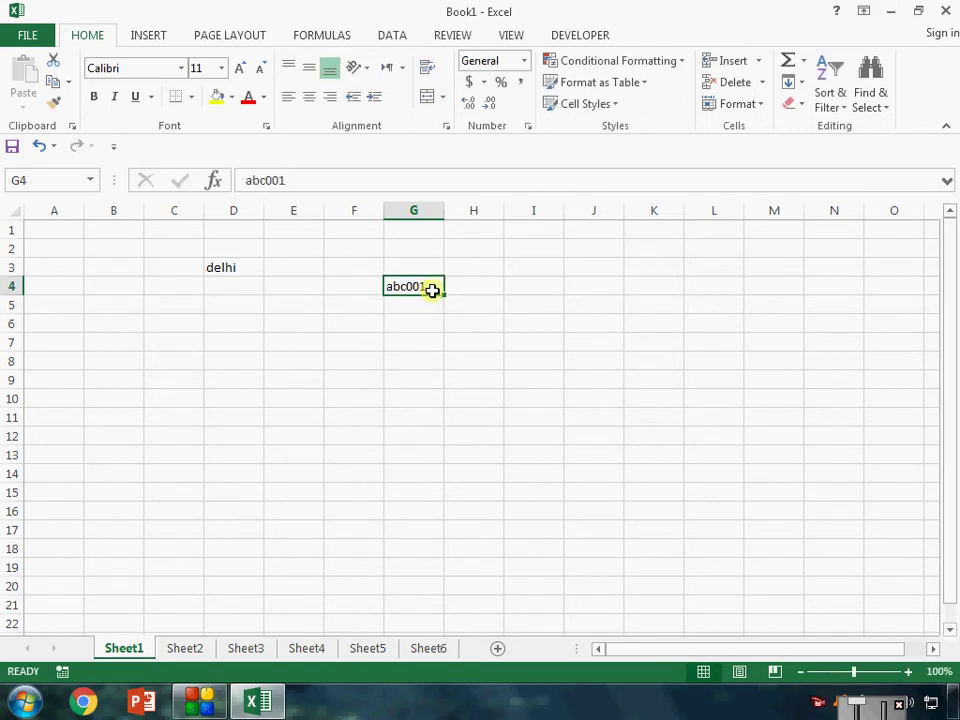
pyautogui.moveTo(445, 294); pyautogui.dragTo(447, 478)
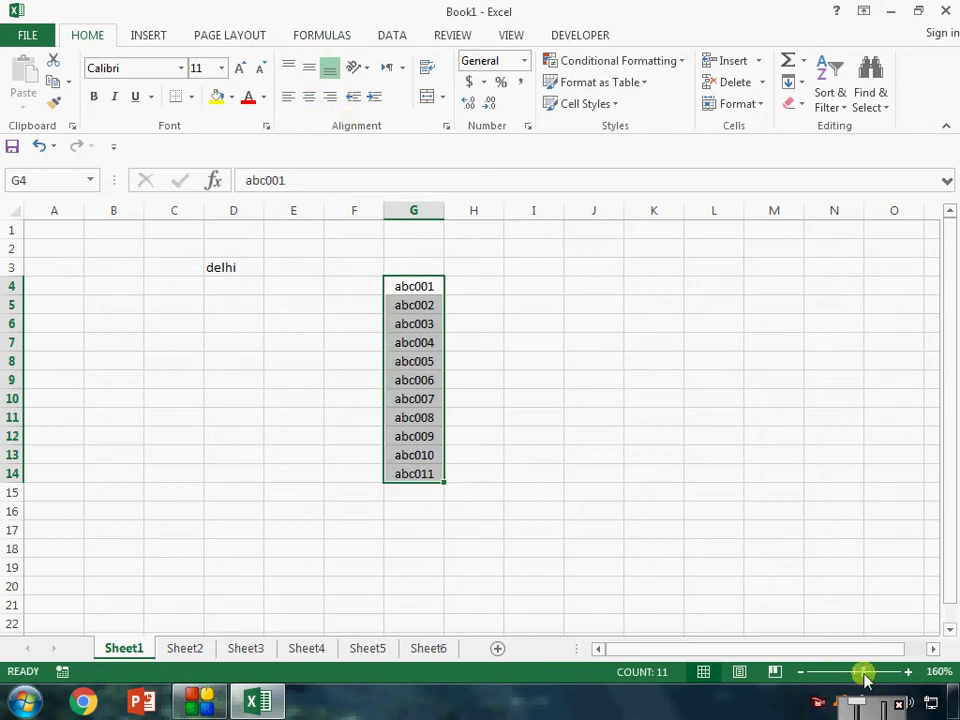
# Step: Enter the code reo001 in cell I4, level with the start of the abc series
pyautogui.moveTo(862, 672); pyautogui.dragTo(870, 672)
pyautogui.click(735, 551)
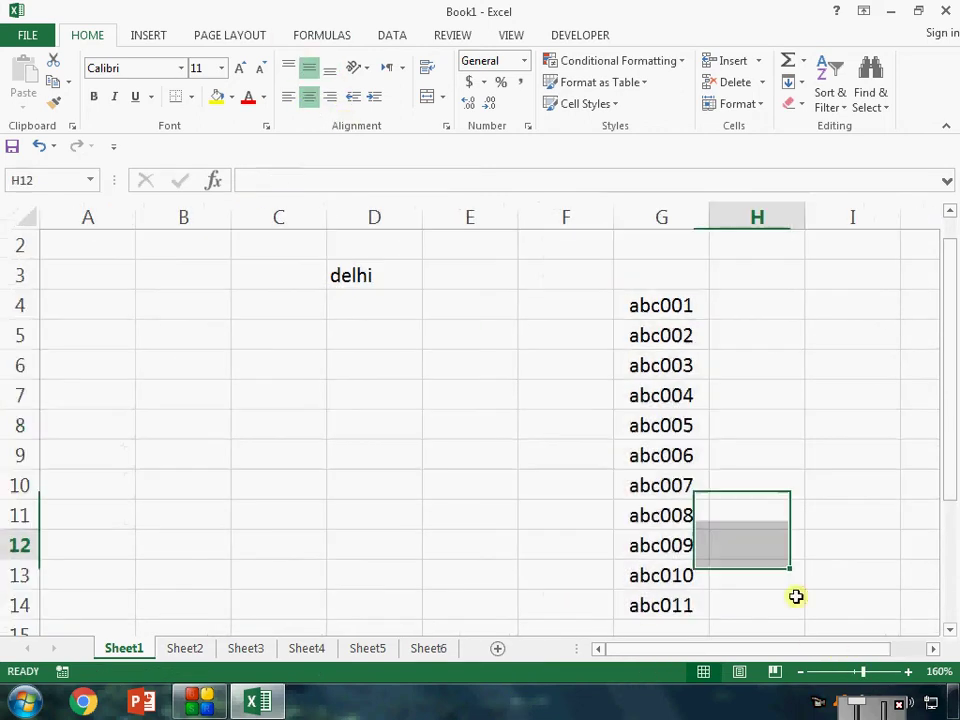
pyautogui.click(932, 648)
pyautogui.click(932, 648)
pyautogui.click(932, 648)
pyautogui.click(521, 310)
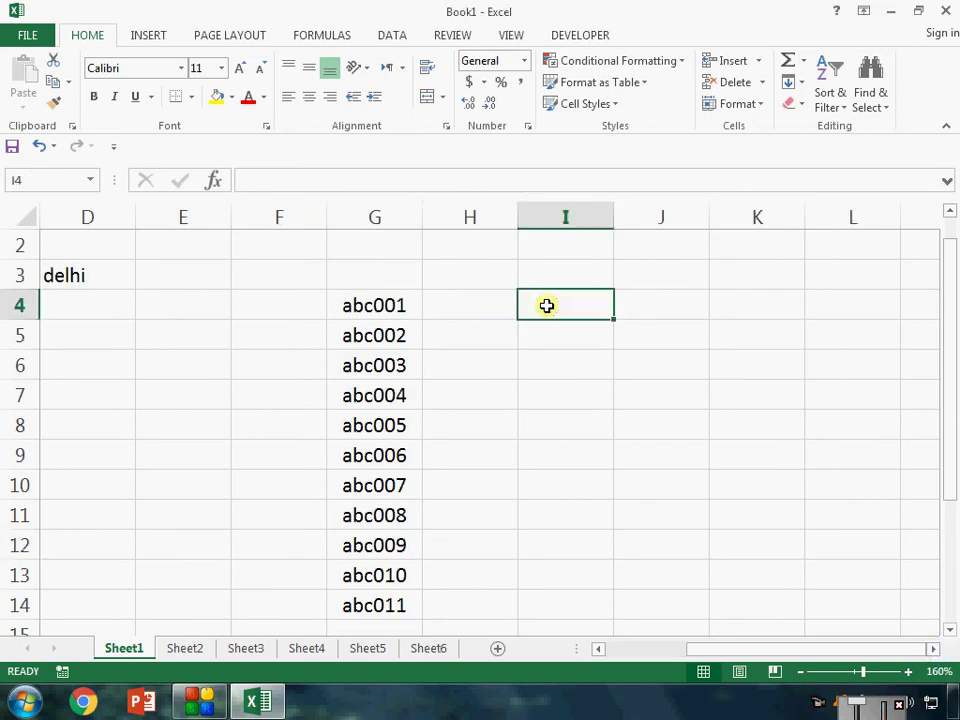
pyautogui.write('rer')
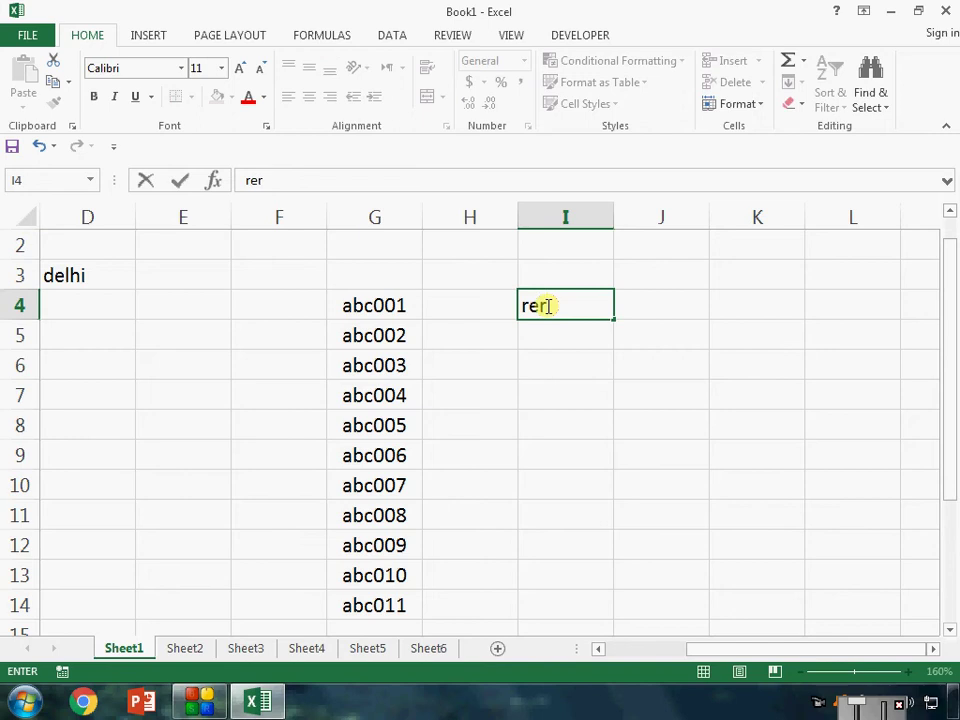
pyautogui.press('BackSpace')
pyautogui.write('op')
pyautogui.press('BackSpace')
pyautogui.write('01')
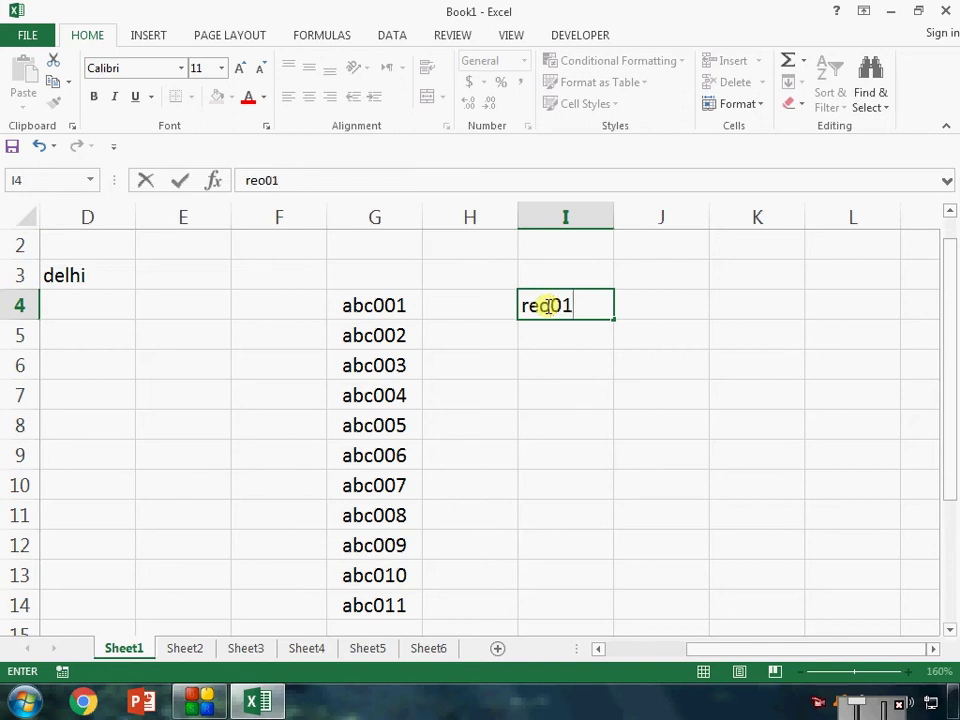
pyautogui.press('BackSpace')
pyautogui.write('01')
pyautogui.press('Return')
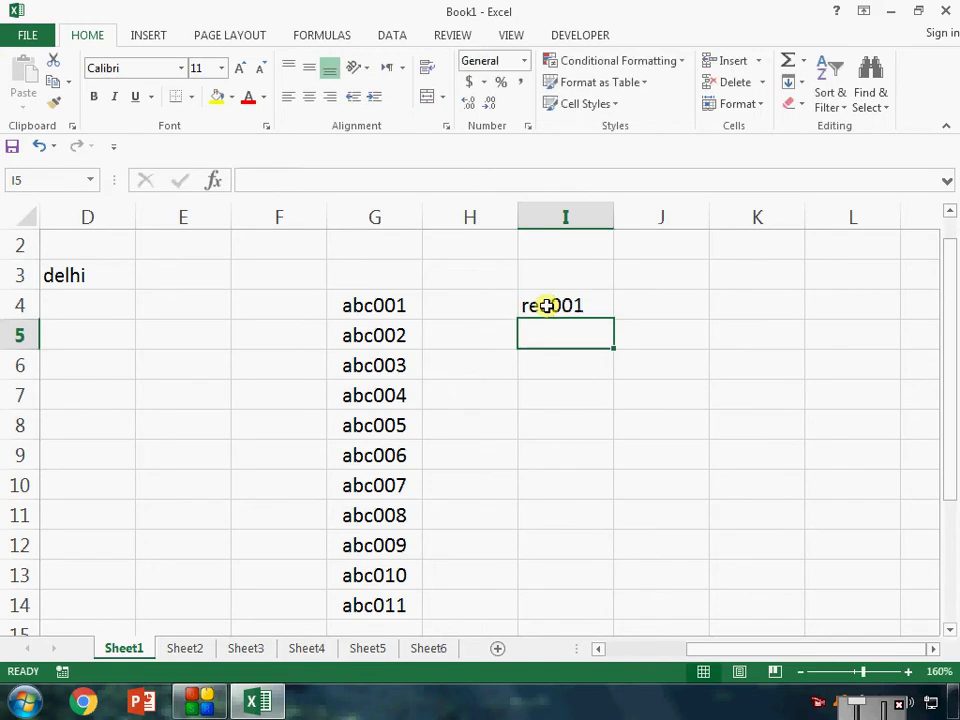
# Step: Enter opk002 in cell I5, dismissing the antivirus expiry pop-up that interrupts the entry
pyautogui.write('opk001')
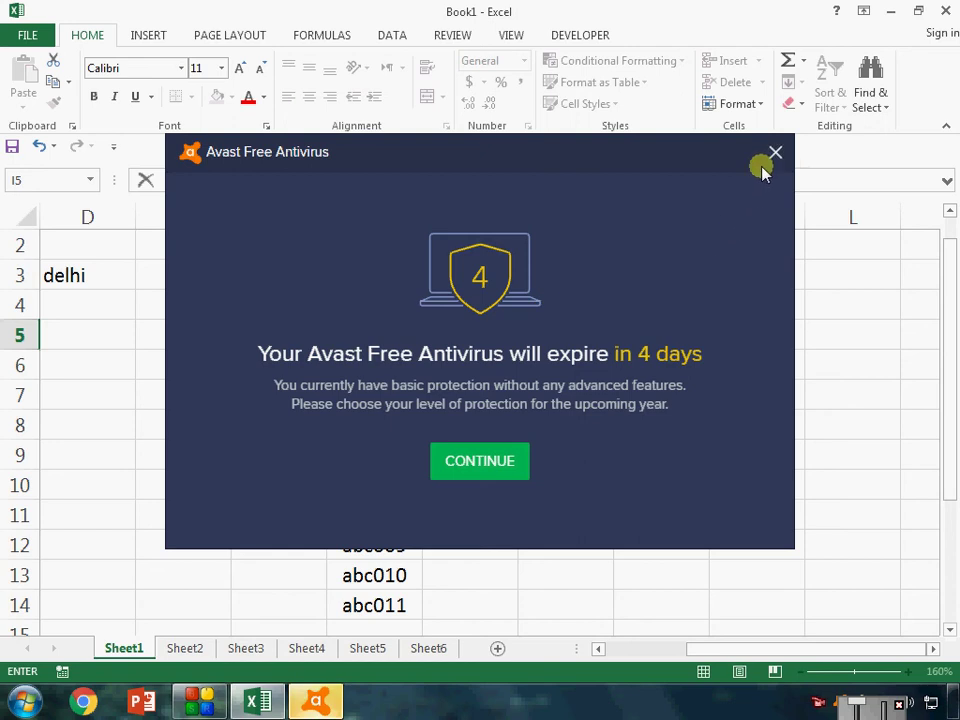
pyautogui.click(775, 152)
pyautogui.write('=')
pyautogui.press('BackSpace')
pyautogui.press('BackSpace')
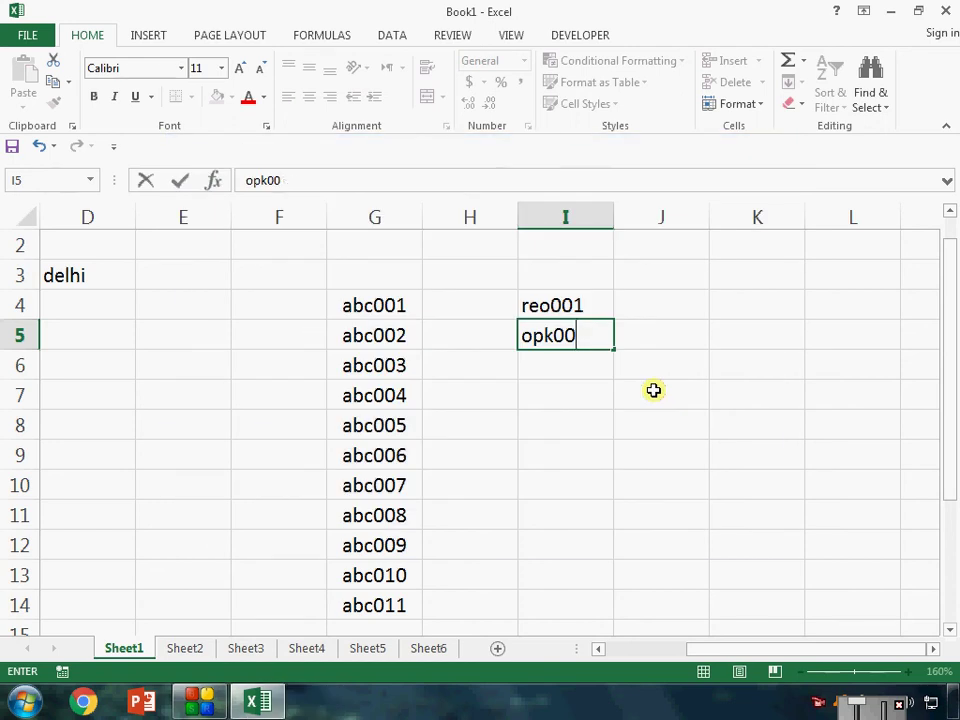
pyautogui.write('2')
pyautogui.press('Return')
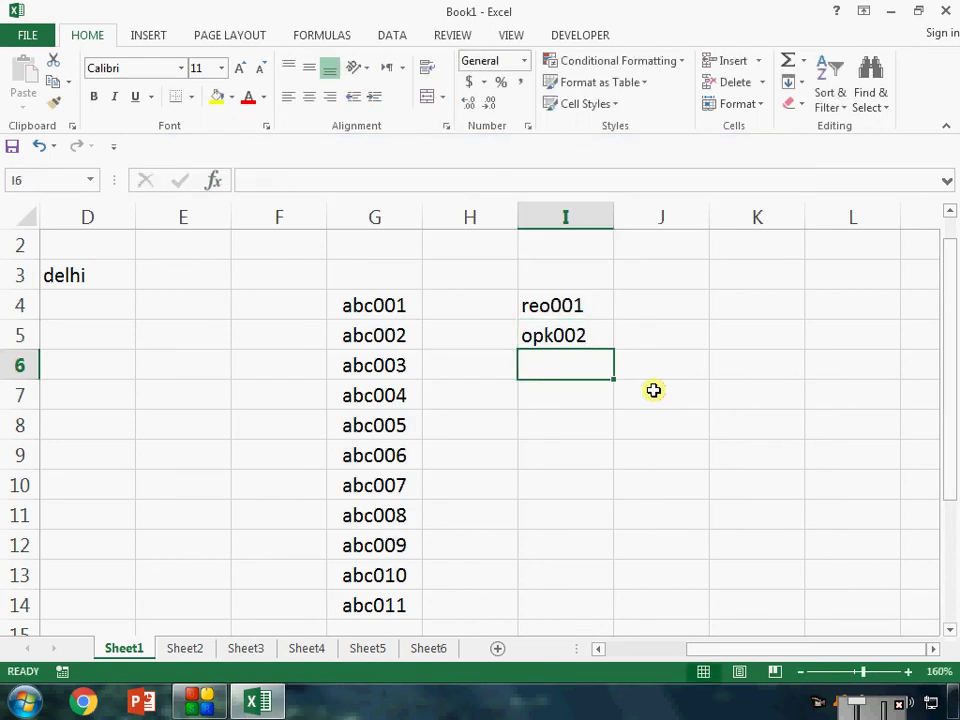
# Step: Enter the codes okj003 in cell I6 and tyr004 in cell I7
pyautogui.write('okj00')
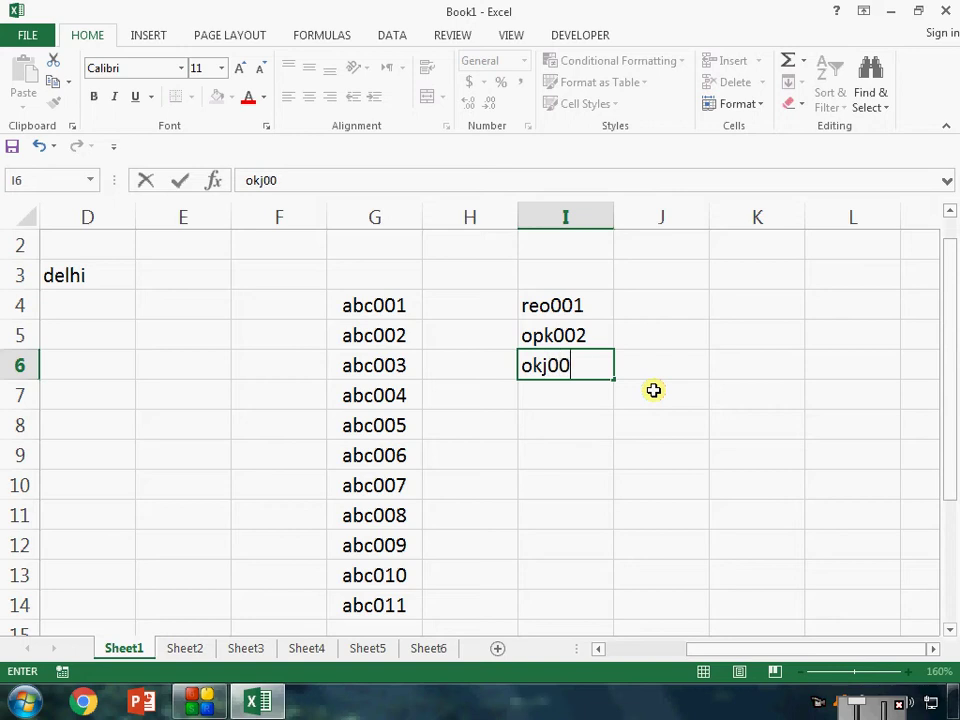
pyautogui.write('3')
pyautogui.press('Return')
pyautogui.write('tyr')
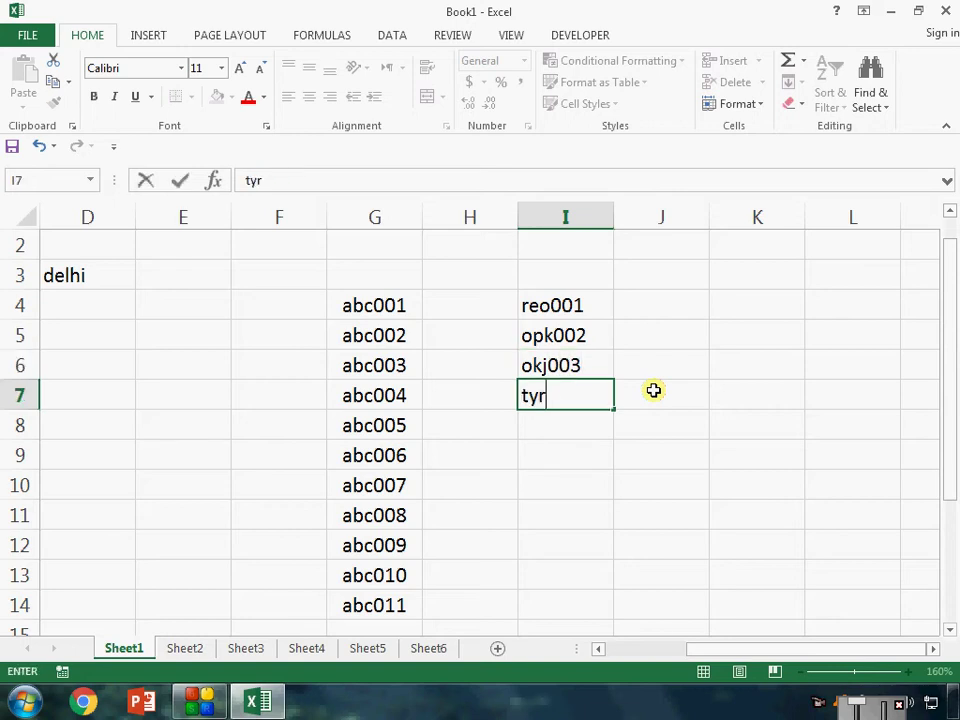
pyautogui.write('004')
pyautogui.press('Return')
# Step: Continue the column I list with kjk005 in I8 and plk004 in I9
pyautogui.write('kjk')
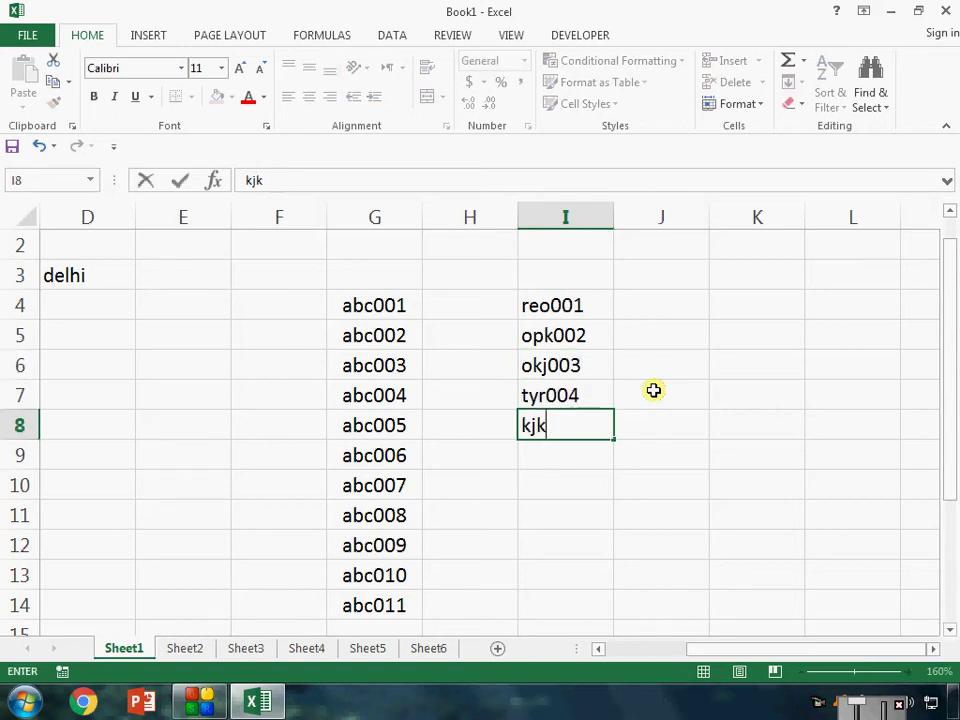
pyautogui.write('005')
pyautogui.press('Return')
pyautogui.write('p')
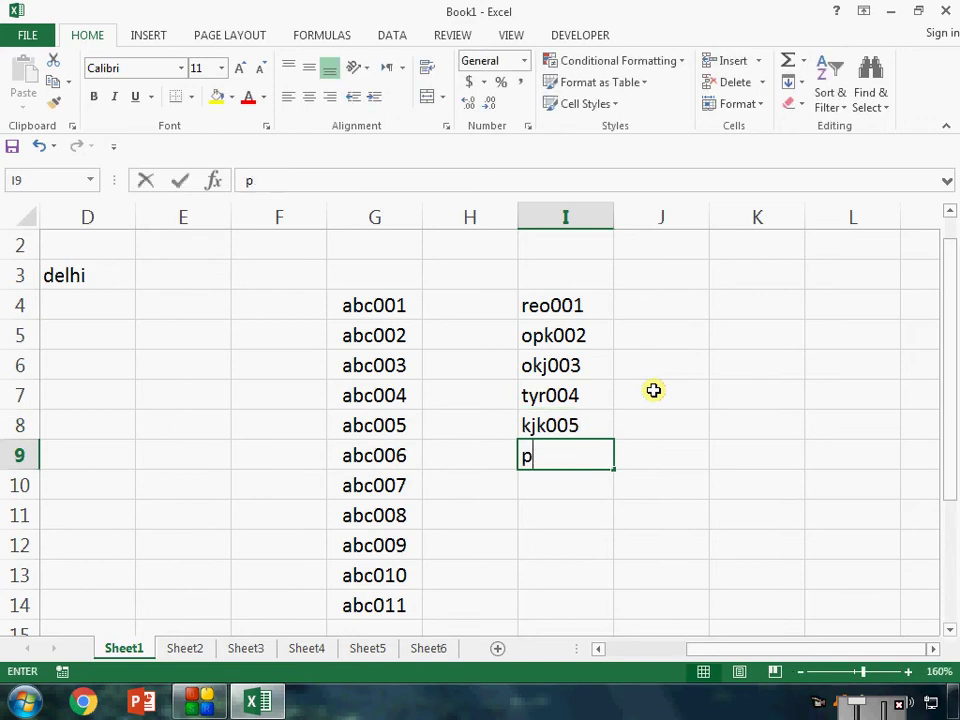
pyautogui.write('lk004')
pyautogui.press('Return')
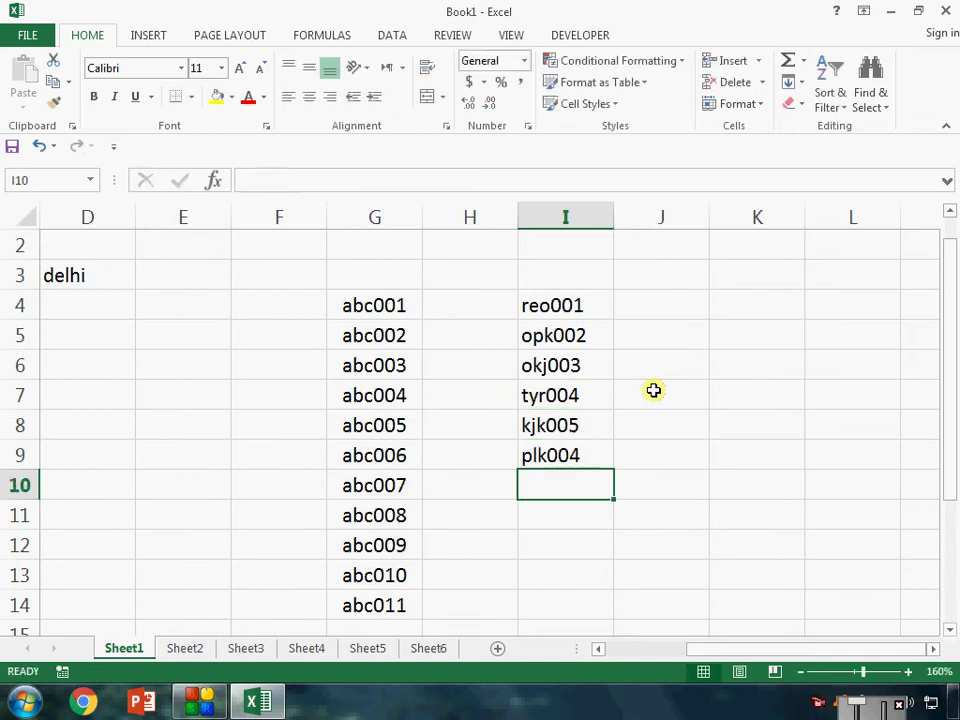
# Step: Enter uytt004 in I10 and clear the surplus codes in G11 to G14 so both lists end at row 10
pyautogui.write('uytt004')
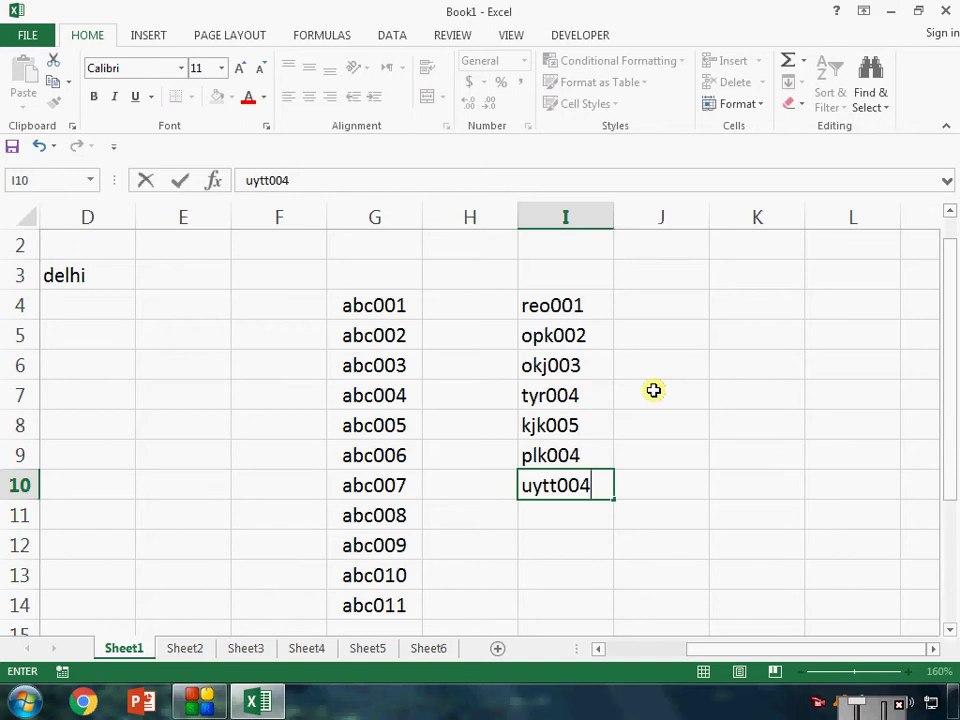
pyautogui.press('Return')
pyautogui.moveTo(415, 512); pyautogui.dragTo(401, 598)
pyautogui.press('Delete')
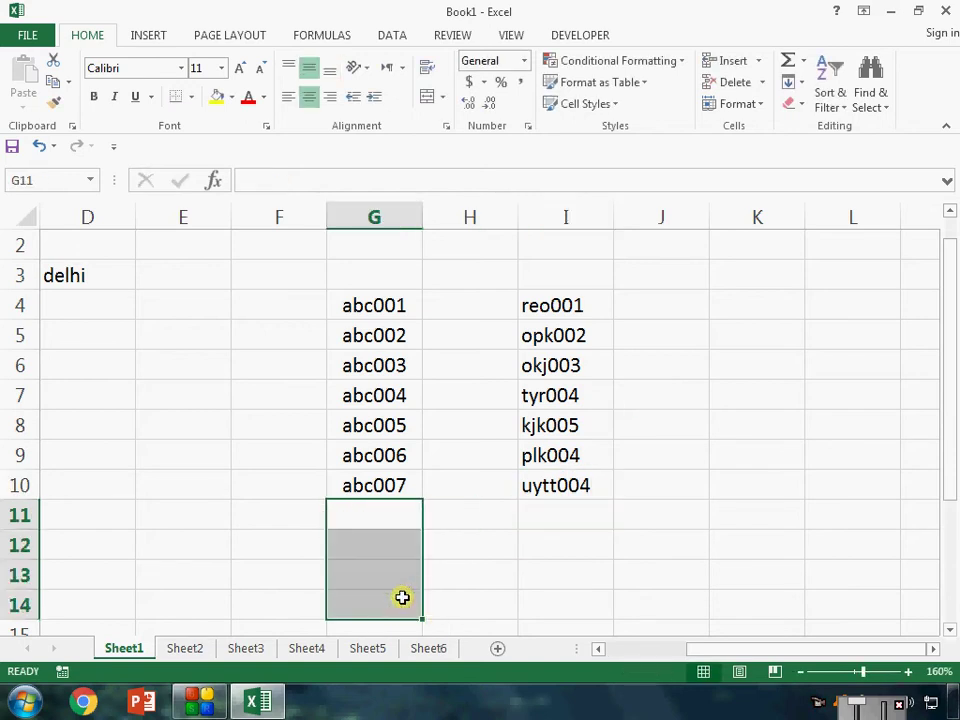
# Step: Replace every abc with xyz in cells G4 to G10 only, and close Find and Replace
pyautogui.moveTo(381, 304); pyautogui.dragTo(380, 485)
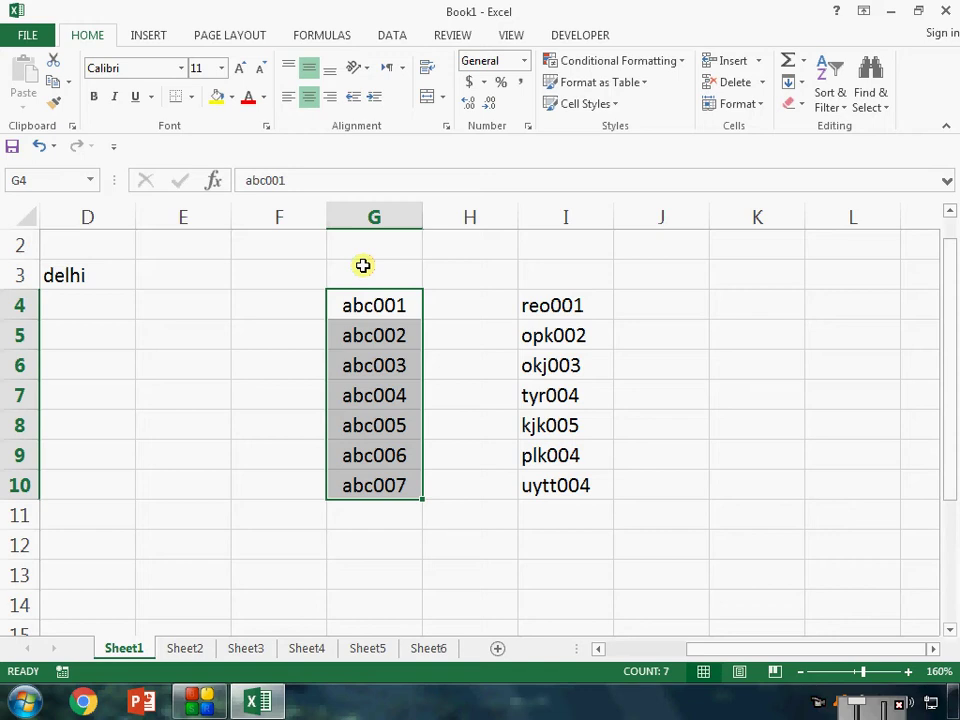
pyautogui.hotkey('ctrl', 'h')
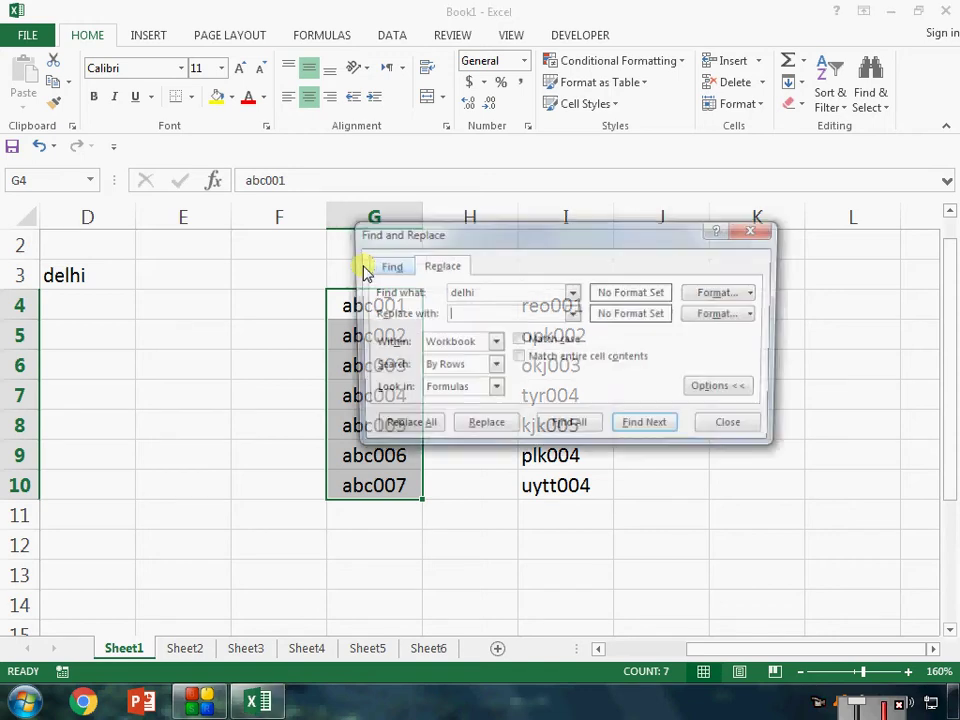
pyautogui.click(728, 389)
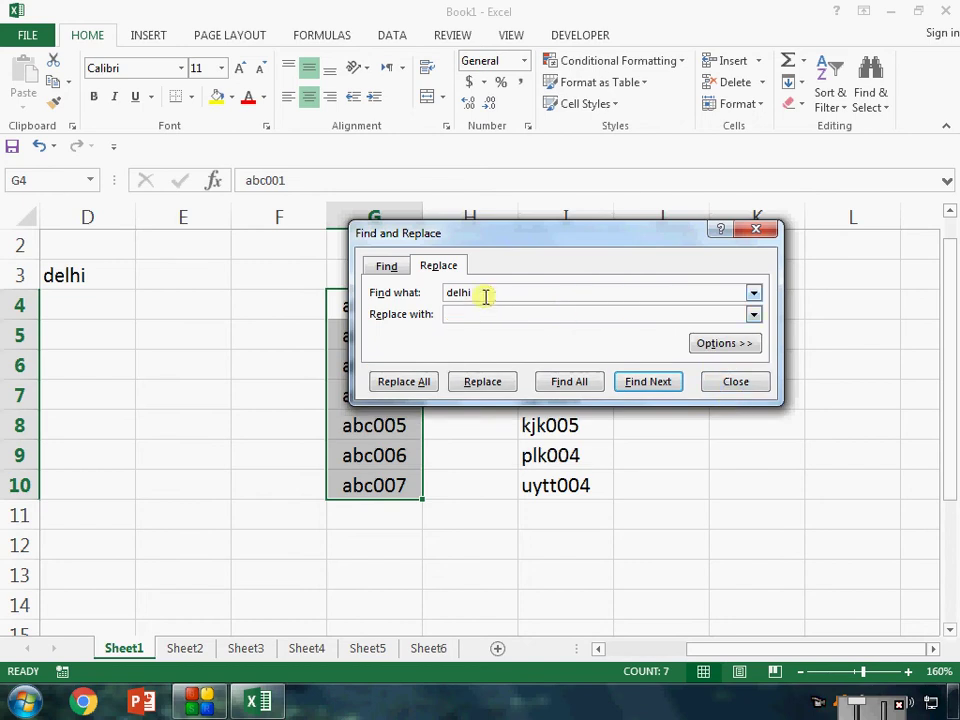
pyautogui.press('BackSpace')
pyautogui.press('BackSpace')
pyautogui.press('BackSpace')
pyautogui.press('BackSpace')
pyautogui.press('BackSpace')
pyautogui.write('abxu')
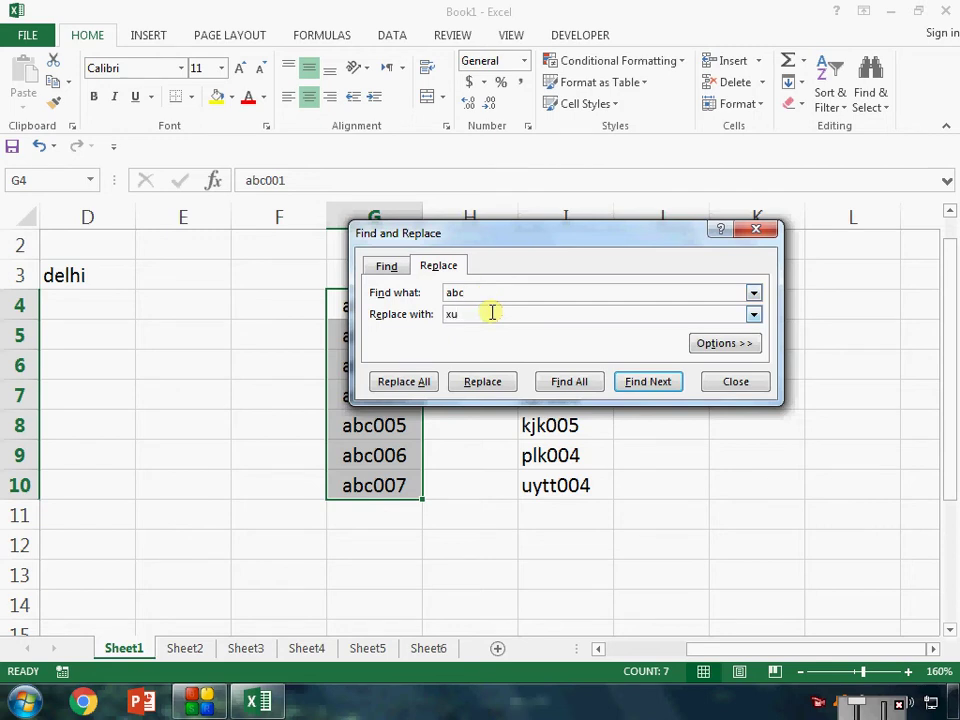
pyautogui.press('BackSpace')
pyautogui.write('yz')
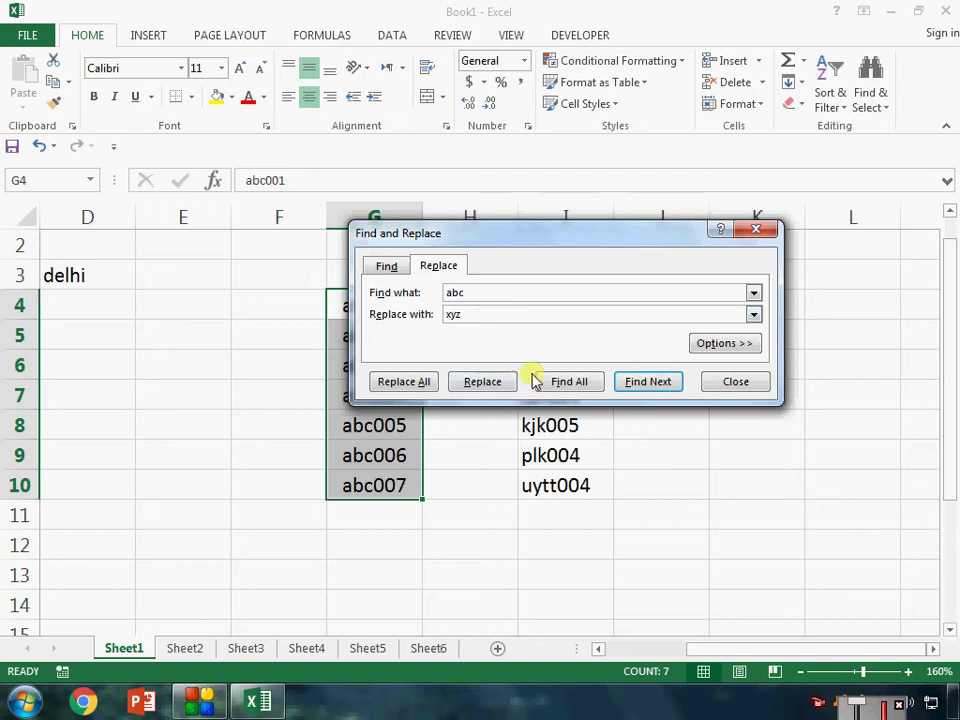
pyautogui.click(410, 382)
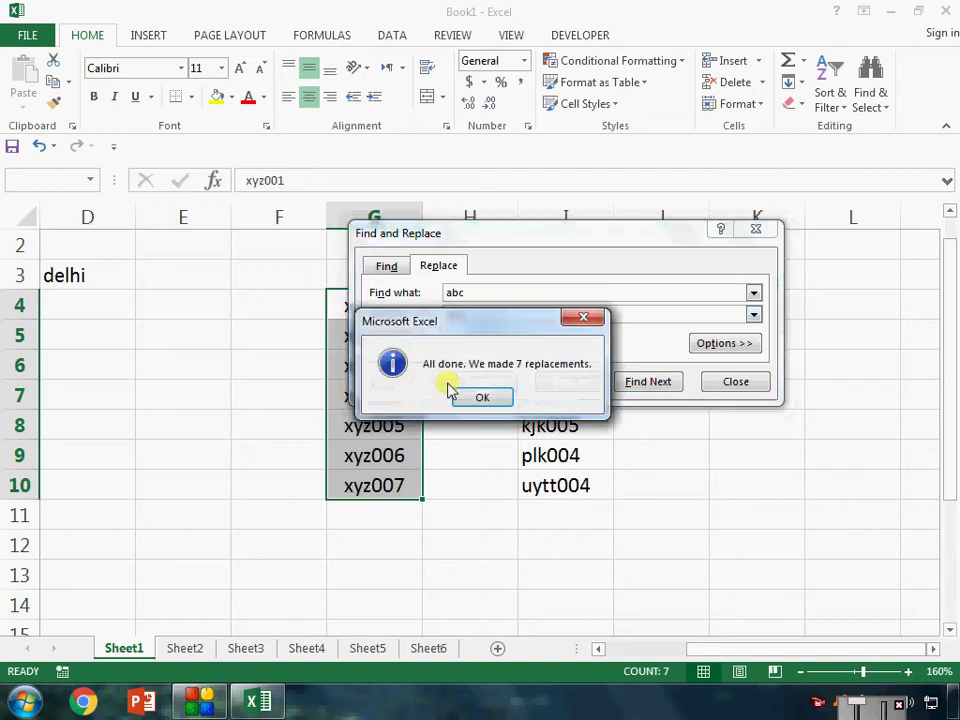
pyautogui.click(480, 396)
pyautogui.click(755, 232)
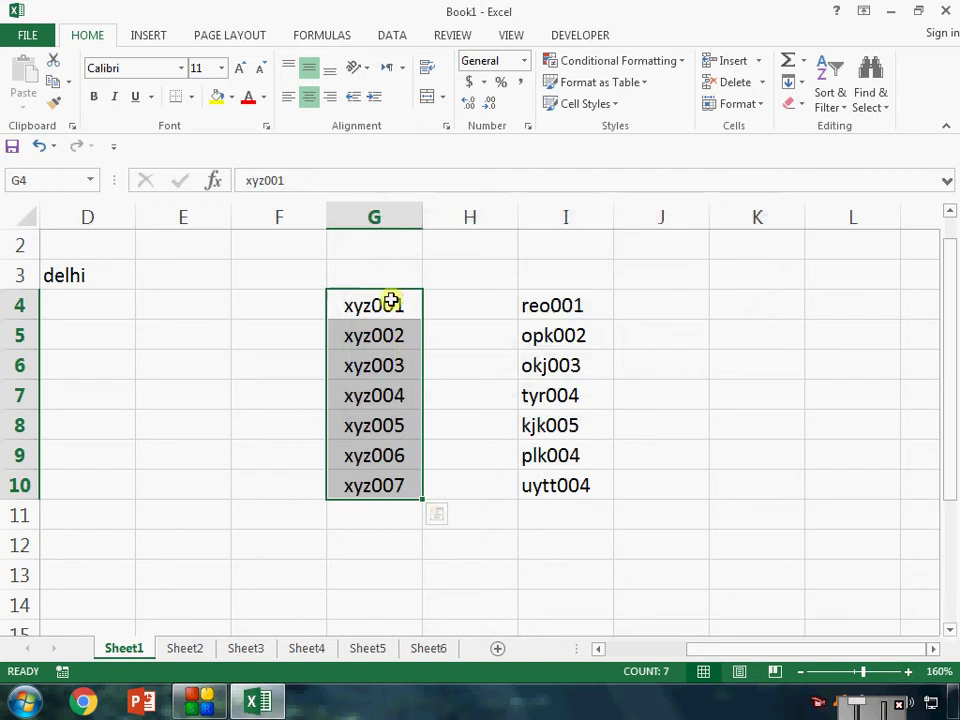
pyautogui.moveTo(392, 304); pyautogui.dragTo(393, 486)
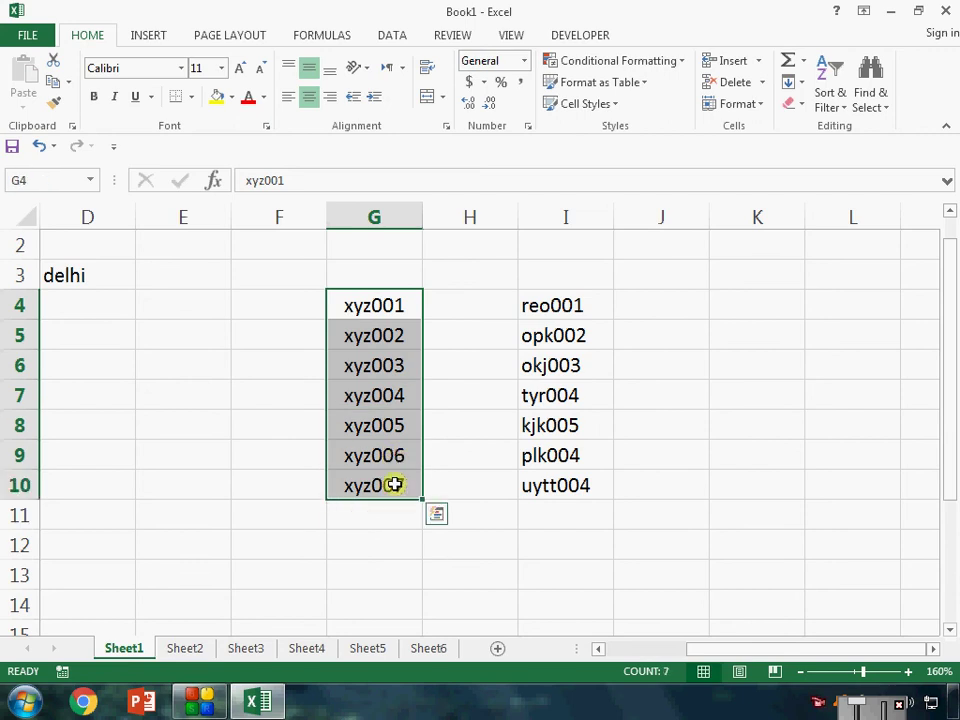
pyautogui.click(390, 274)
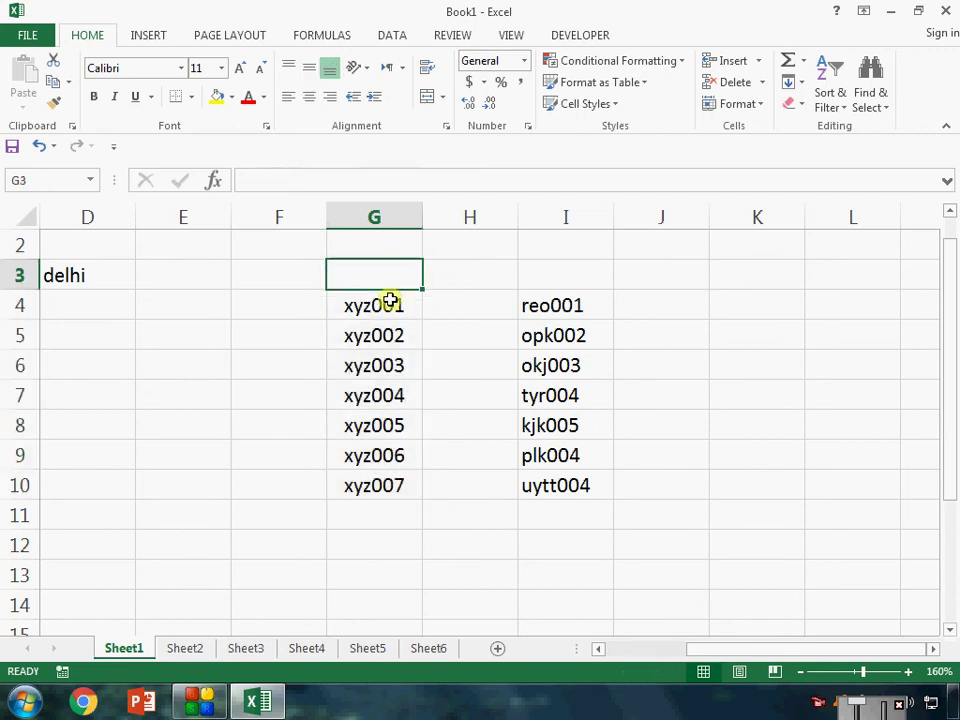
pyautogui.moveTo(387, 300); pyautogui.dragTo(389, 488)
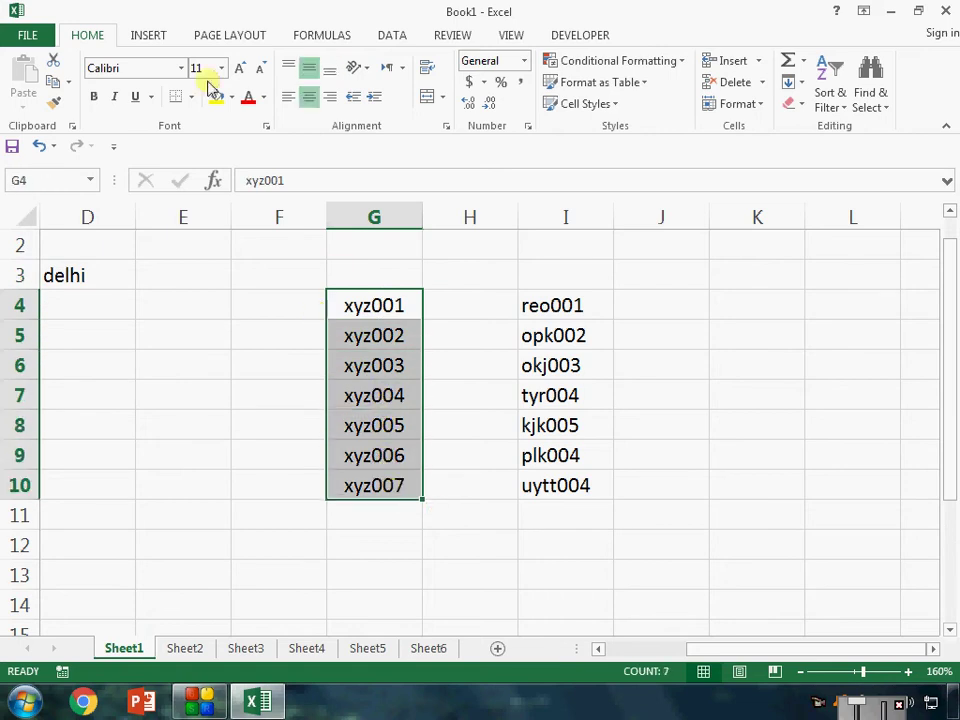
pyautogui.click(505, 365)
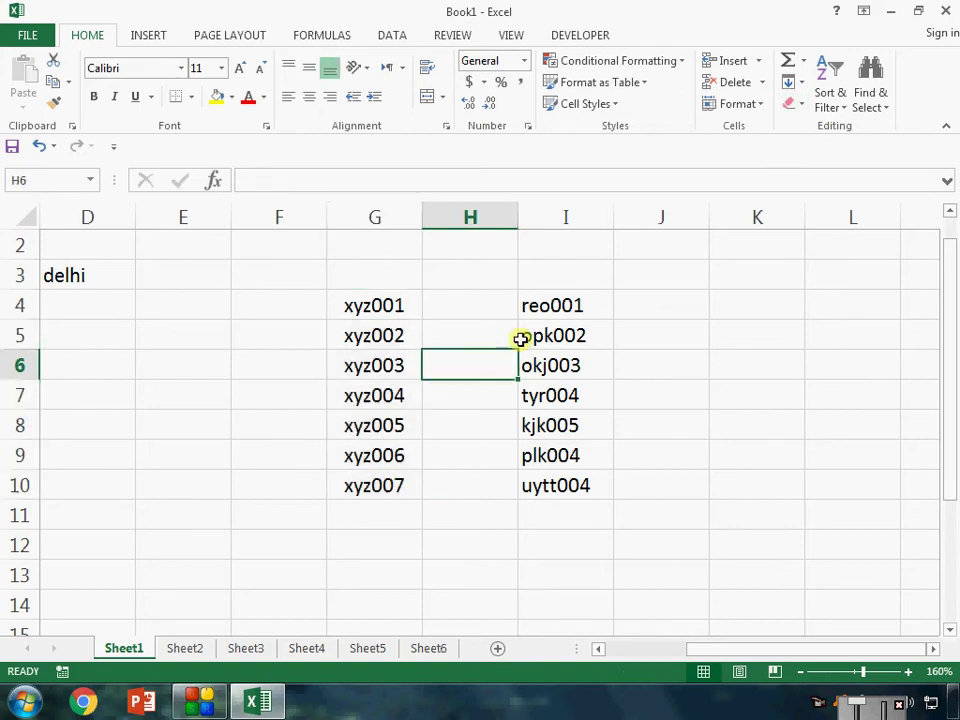
# Step: Centre the codes in I4 to I10 horizontally and vertically, and make them bold
pyautogui.moveTo(529, 305); pyautogui.dragTo(541, 488)
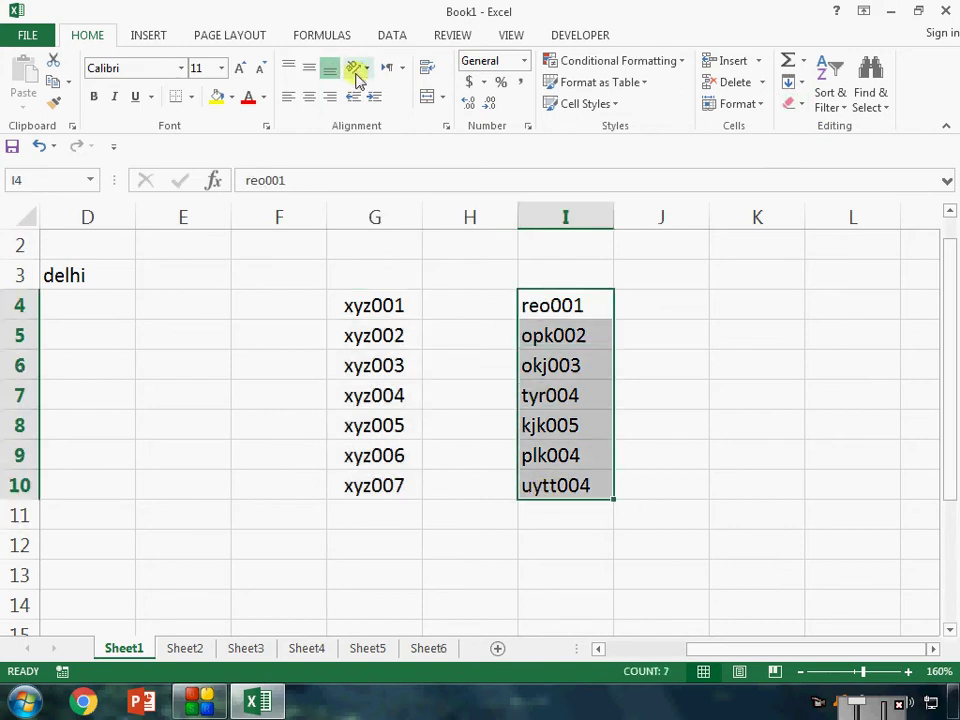
pyautogui.click(310, 96)
pyautogui.click(310, 67)
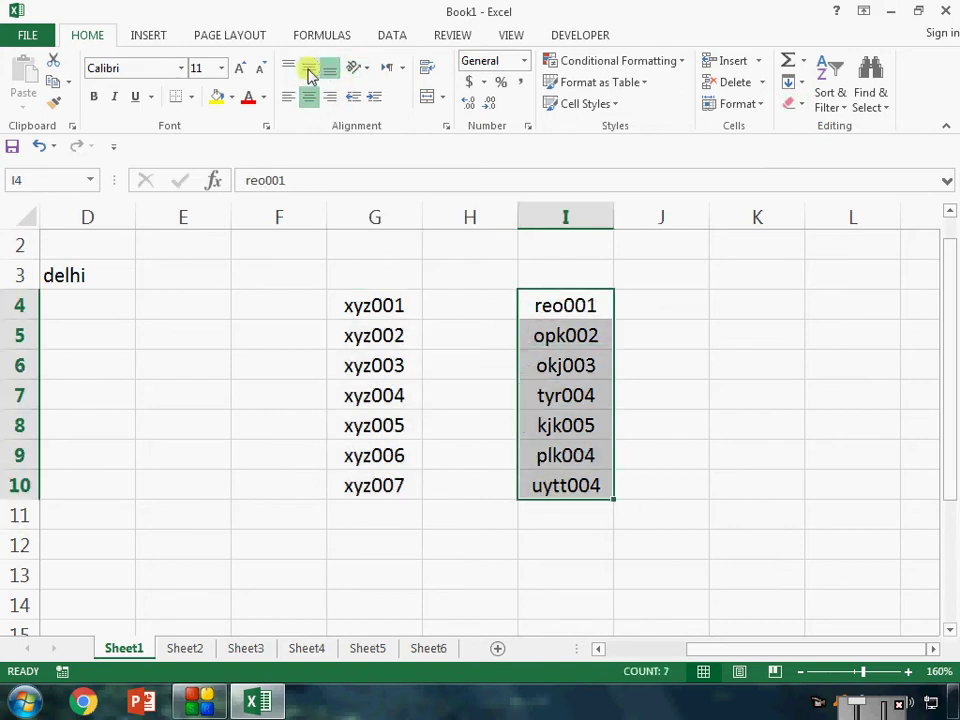
pyautogui.click(94, 96)
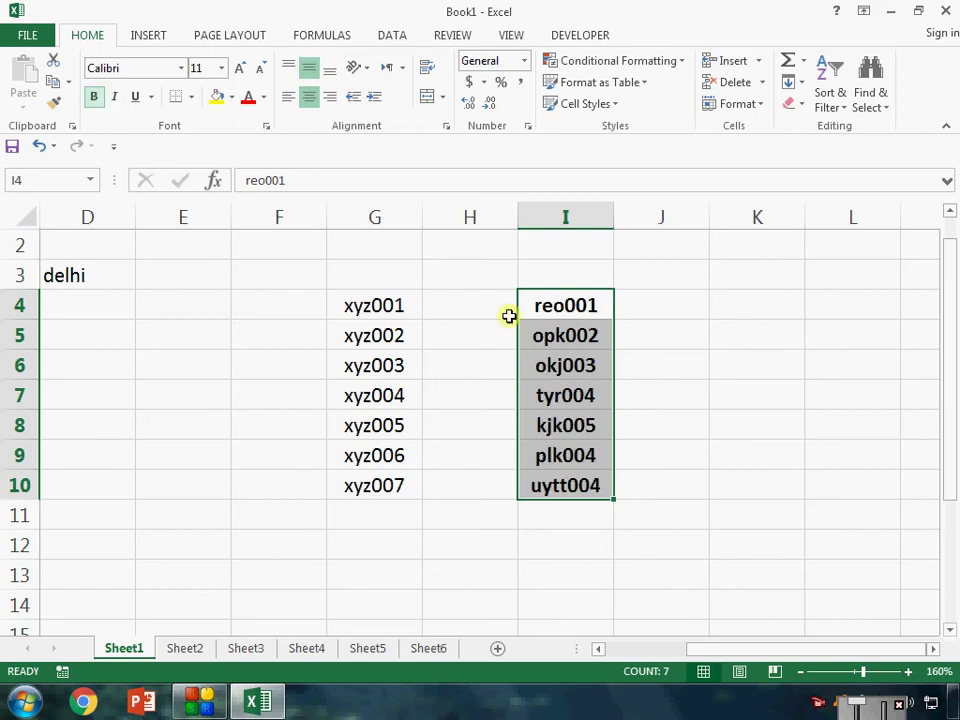
pyautogui.click(566, 335)
pyautogui.moveTo(566, 305); pyautogui.dragTo(580, 483)
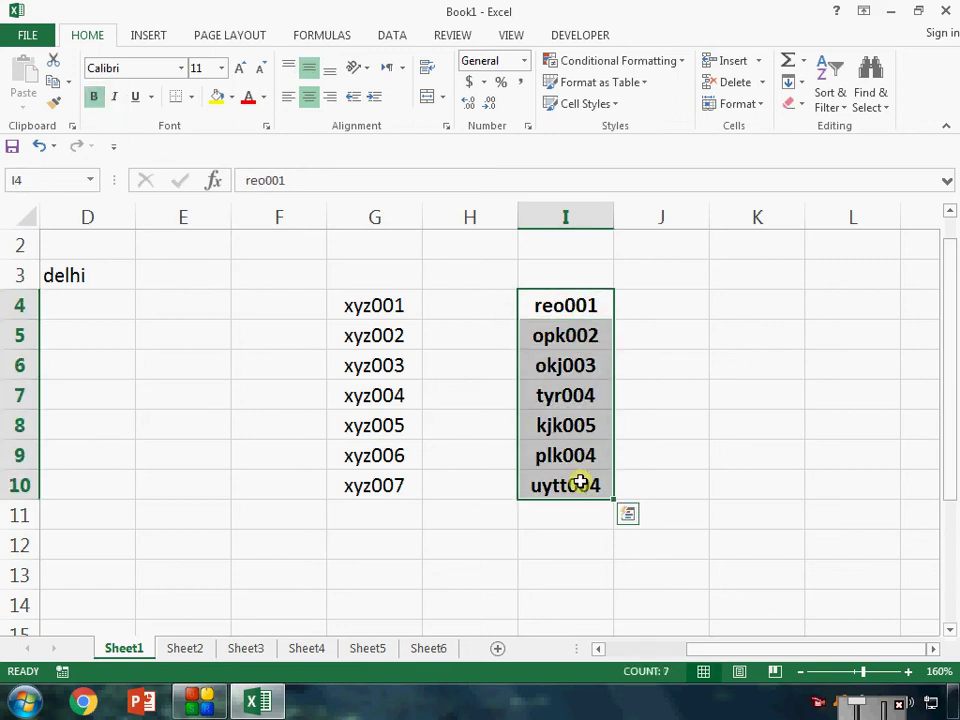
pyautogui.press('Right')
pyautogui.press('Right')
pyautogui.press('Right')
pyautogui.press('Right')
pyautogui.press('Right')
pyautogui.press('Right')
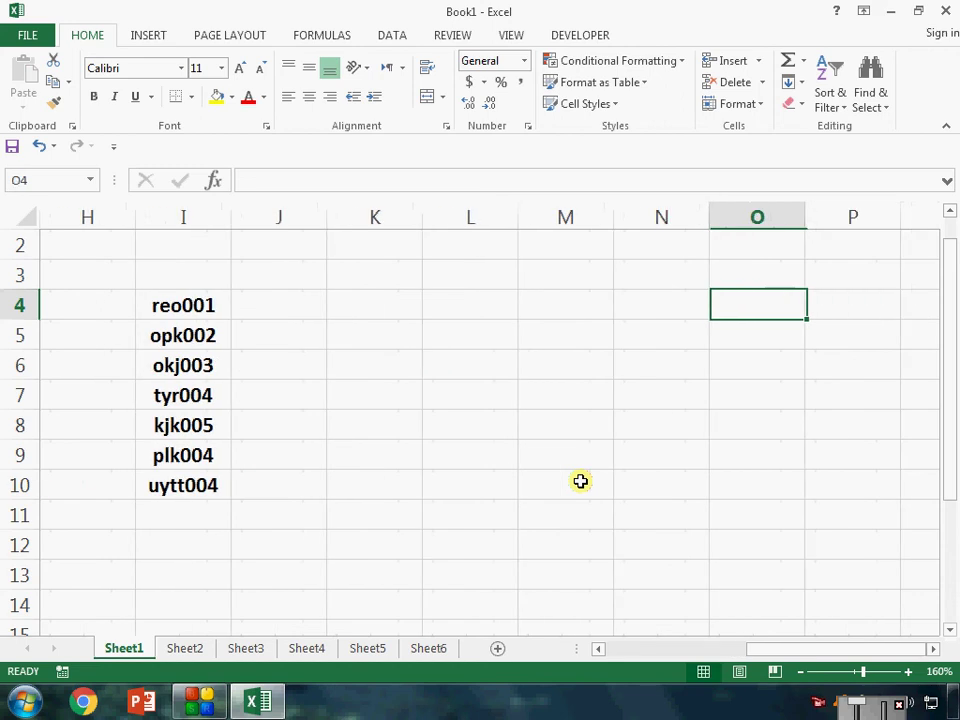
pyautogui.press('Left')
pyautogui.press('Left')
pyautogui.press('Left')
pyautogui.press('Left')
pyautogui.press('Left')
pyautogui.press('Left')
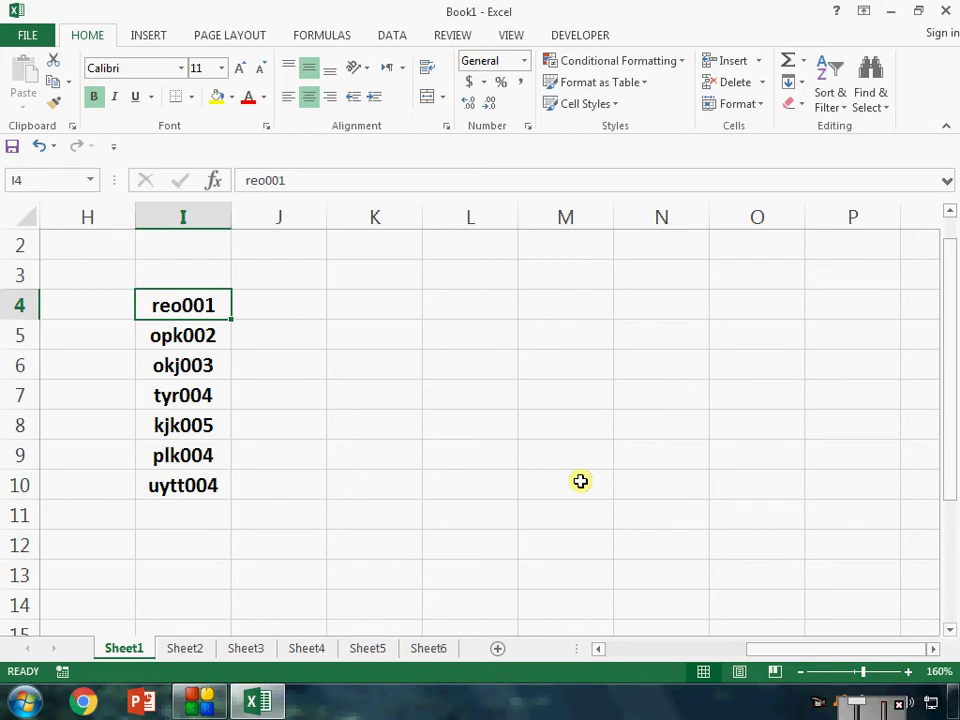
# Step: Enter the sample codes xyz001 in K4 and xyz002 in K5, and clear both cells again
pyautogui.press('Right')
pyautogui.press('Right')
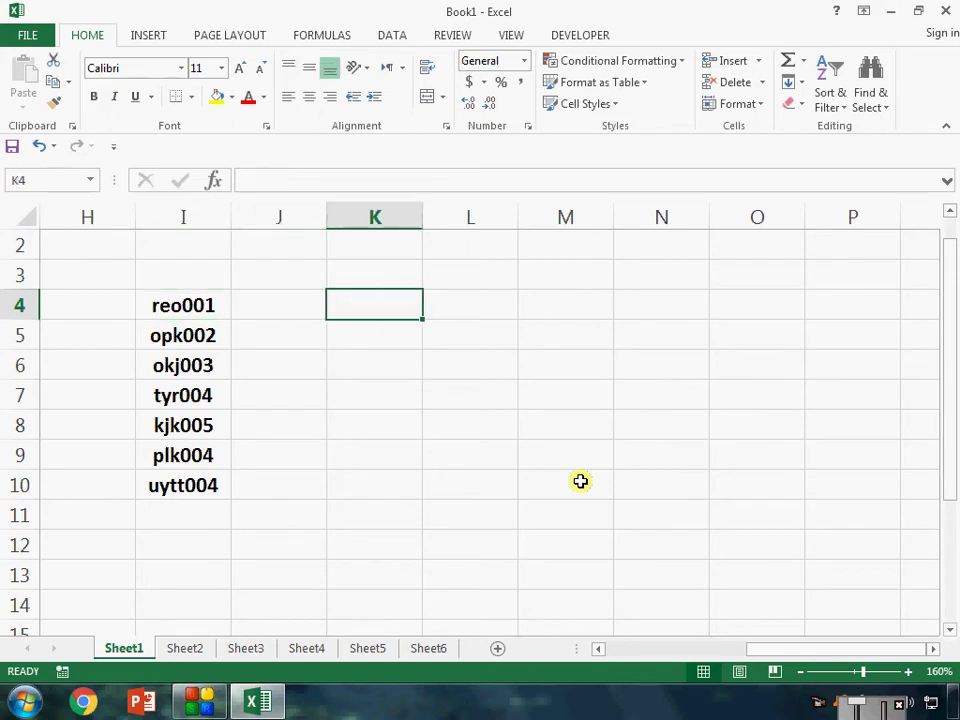
pyautogui.write('x')
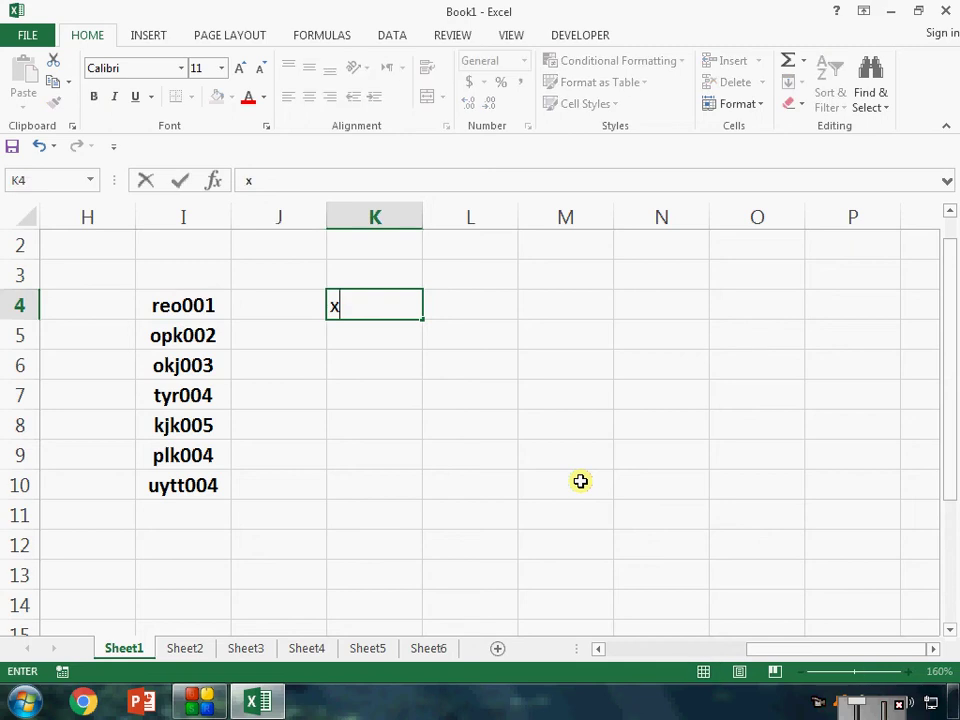
pyautogui.write('yz001')
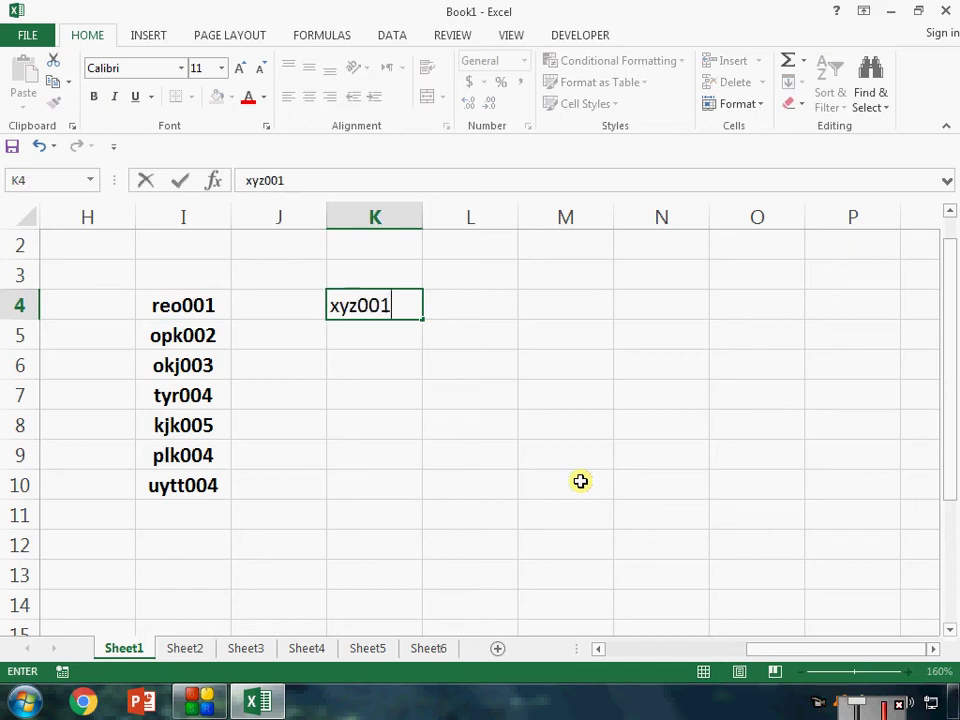
pyautogui.press('Return')
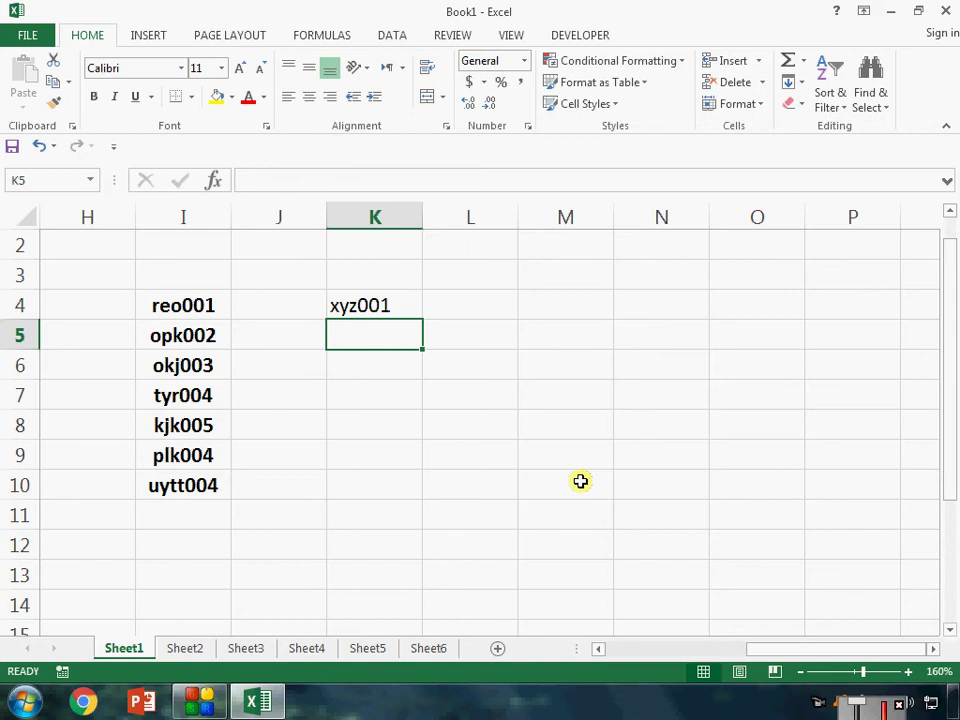
pyautogui.write('xy')
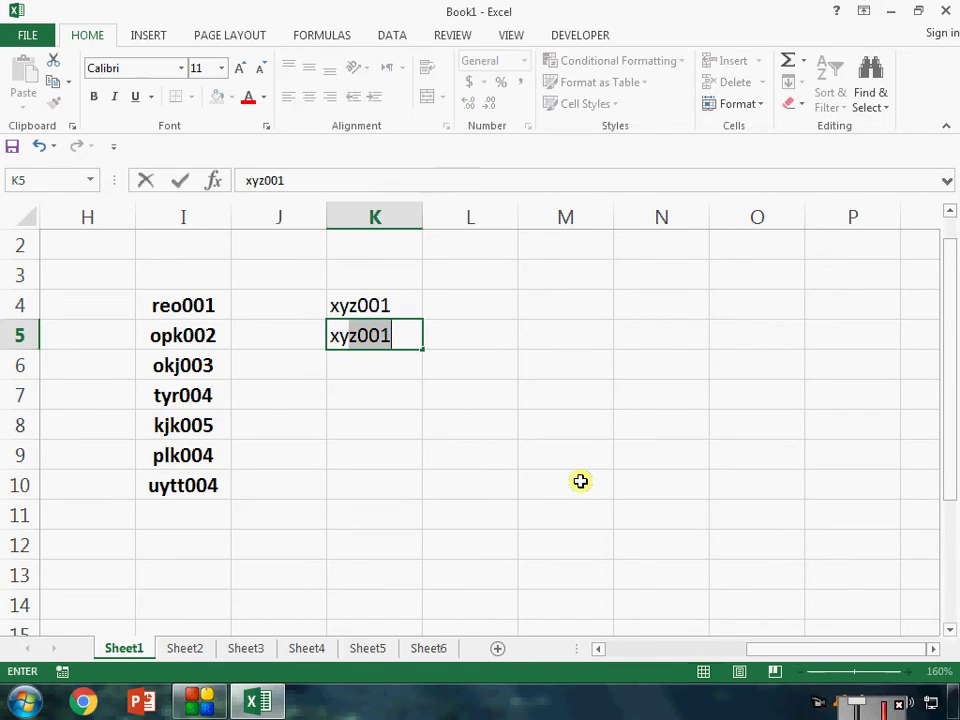
pyautogui.write('z002')
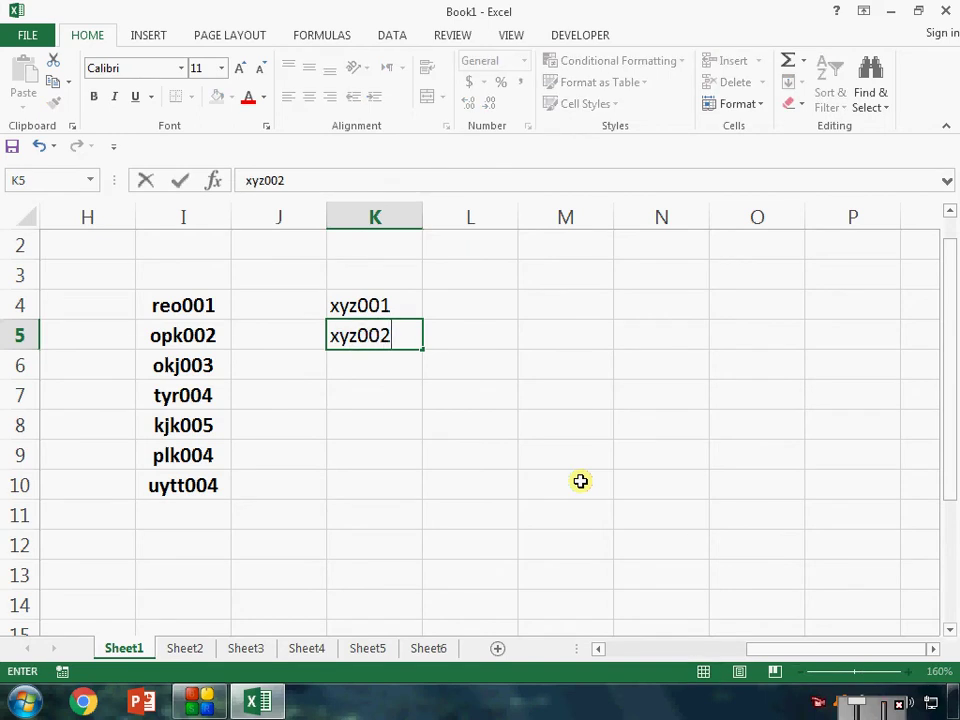
pyautogui.press('Return')
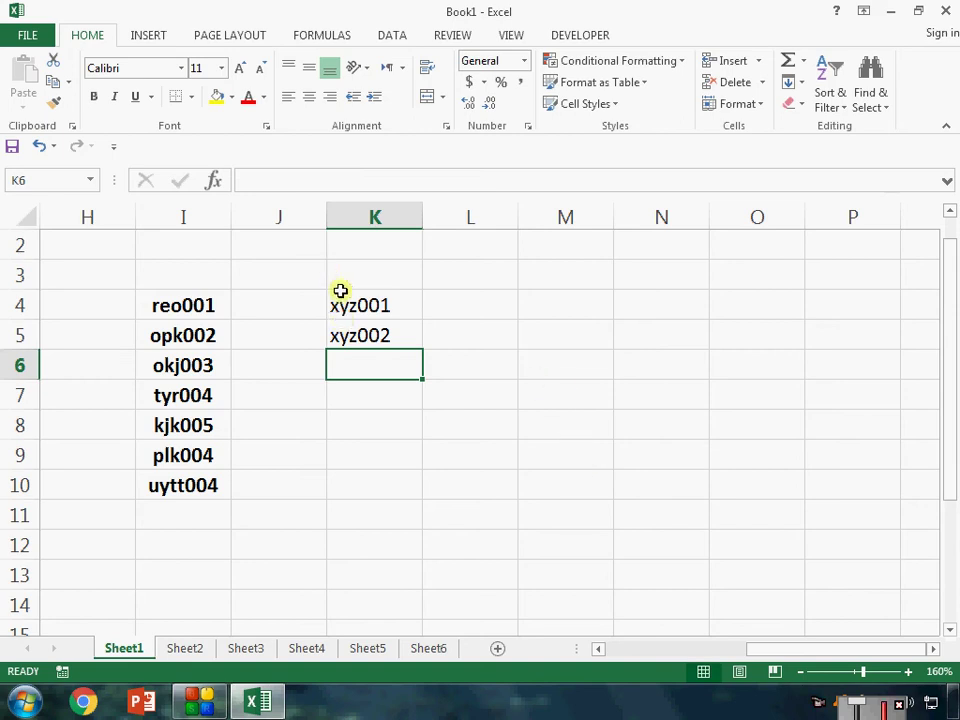
pyautogui.moveTo(343, 295); pyautogui.dragTo(361, 358)
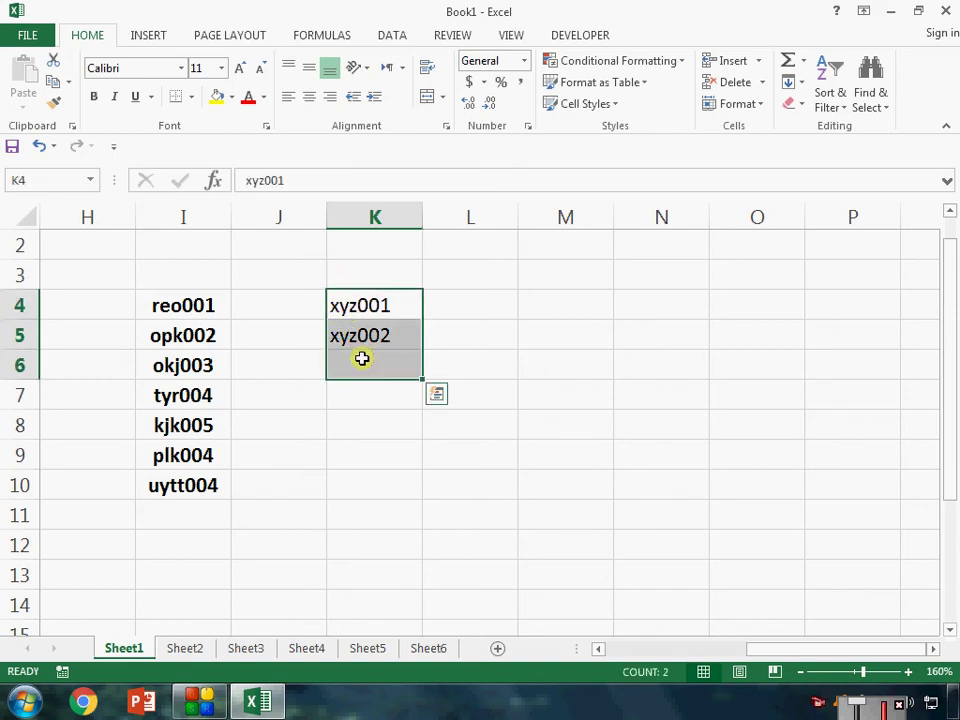
pyautogui.press('Delete')
pyautogui.moveTo(182, 315); pyautogui.dragTo(193, 490)
pyautogui.press('Left')
pyautogui.press('Left')
pyautogui.press('Left')
pyautogui.press('Left')
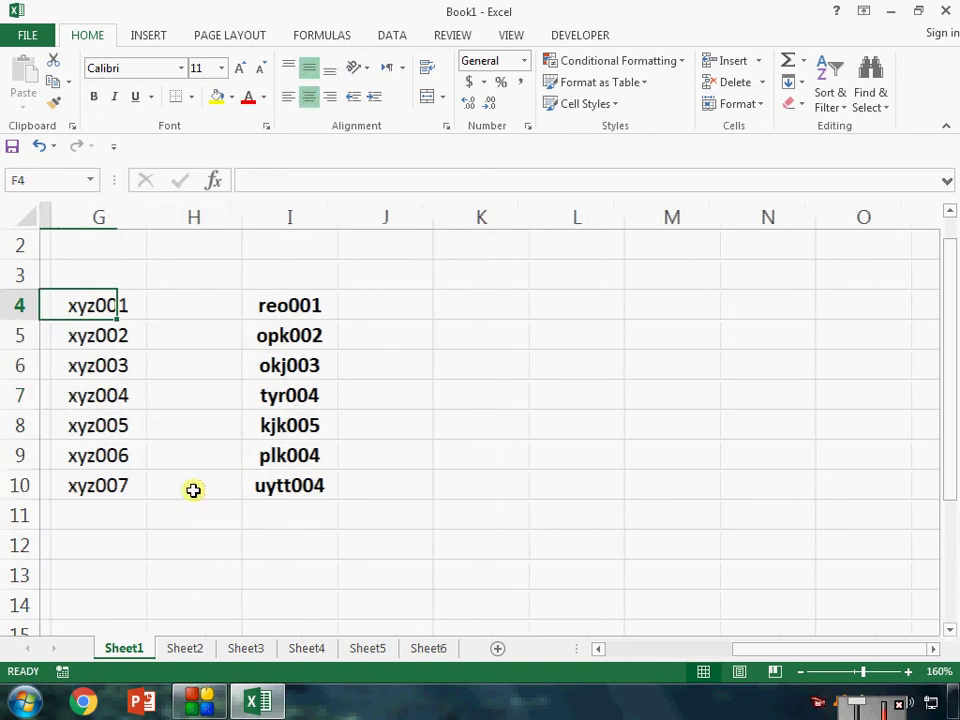
pyautogui.press('Right')
pyautogui.press('Right')
pyautogui.press('Right')
pyautogui.press('Right')
pyautogui.press('Right')
pyautogui.press('Right')
pyautogui.press('Right')
pyautogui.press('Right')
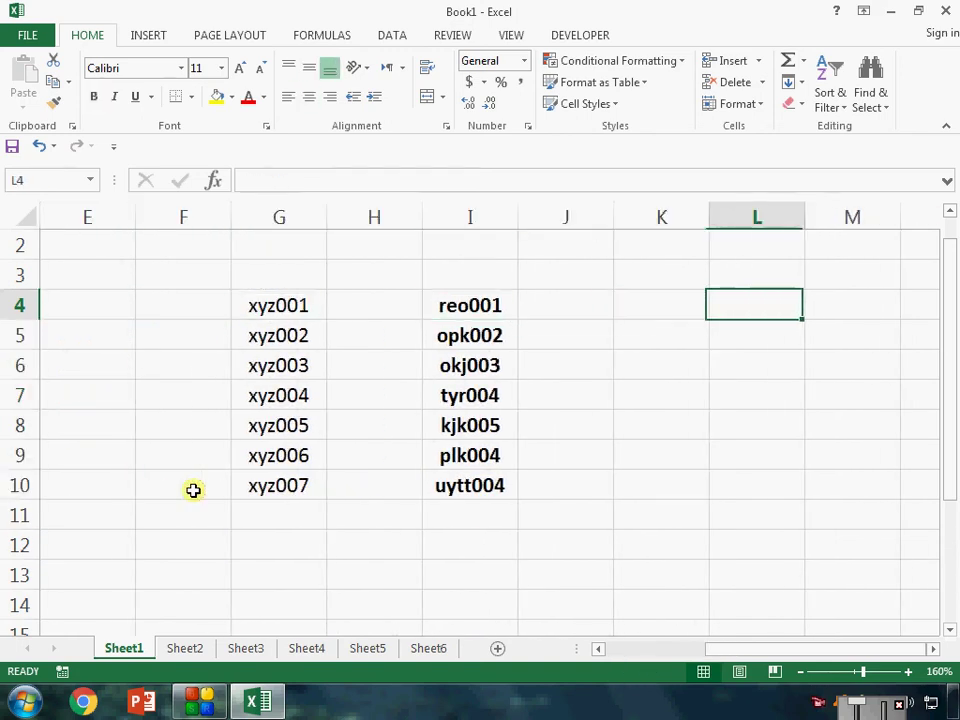
pyautogui.press('Left')
pyautogui.press('Left')
pyautogui.press('Left')
pyautogui.press('Left')
pyautogui.press('Left')
pyautogui.press('Left')
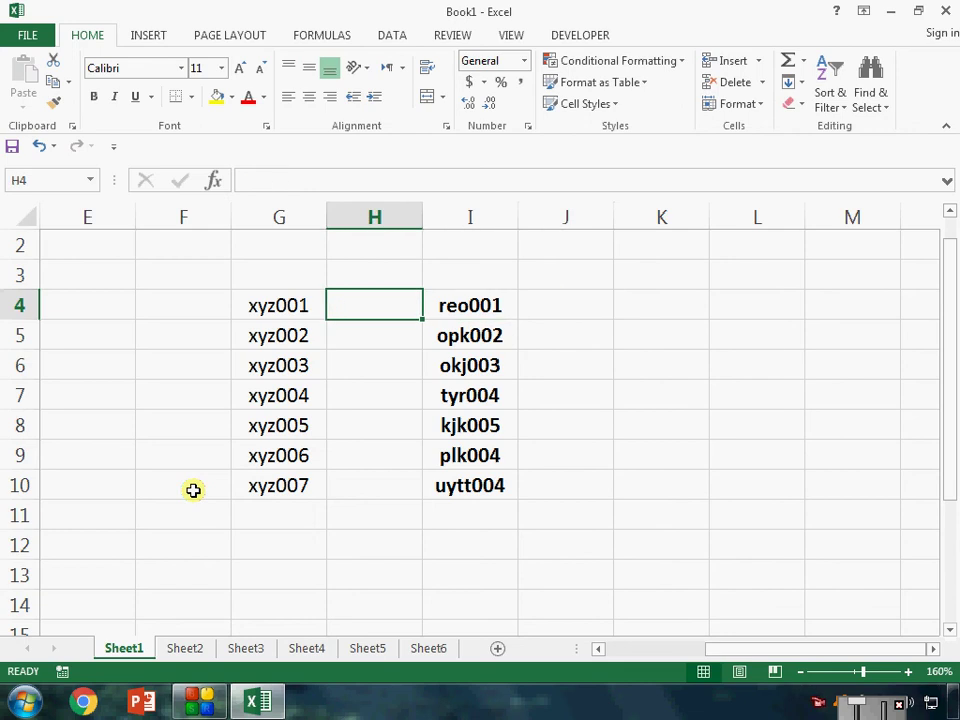
# Step: Review the code lists in G4 to G10 and I4 to I10, going through both from end to end
pyautogui.press('Down')
pyautogui.press('Down')
pyautogui.press('Down')
pyautogui.press('Down')
pyautogui.press('Down')
pyautogui.press('Down')
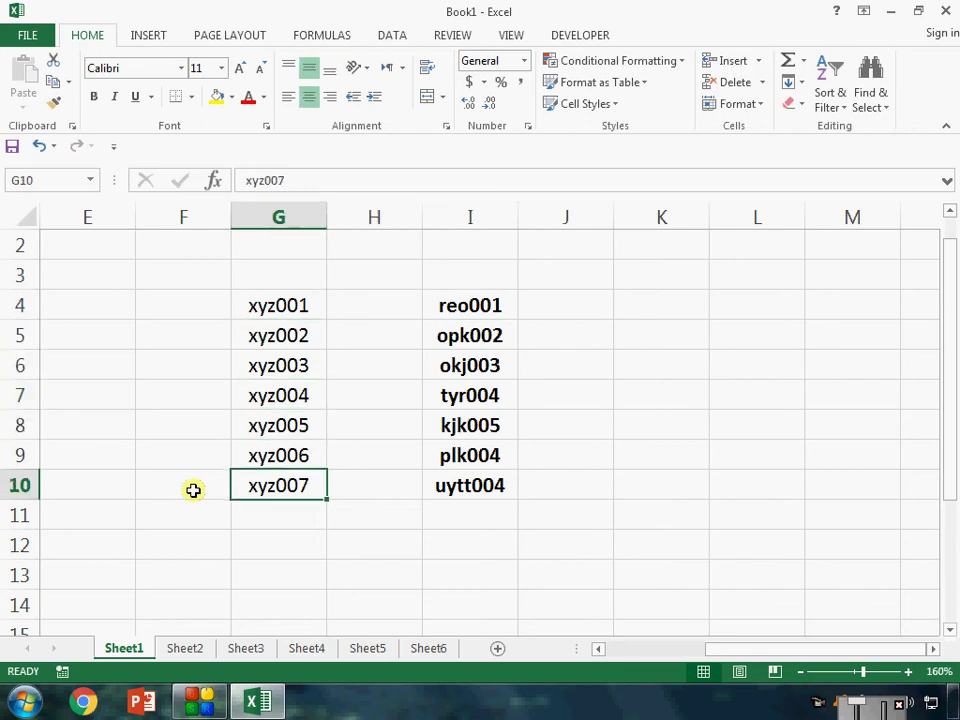
pyautogui.press('Right')
pyautogui.press('Right')
pyautogui.press('Up')
pyautogui.press('Up')
pyautogui.press('Up')
pyautogui.press('Up')
pyautogui.press('Up')
pyautogui.press('Up')
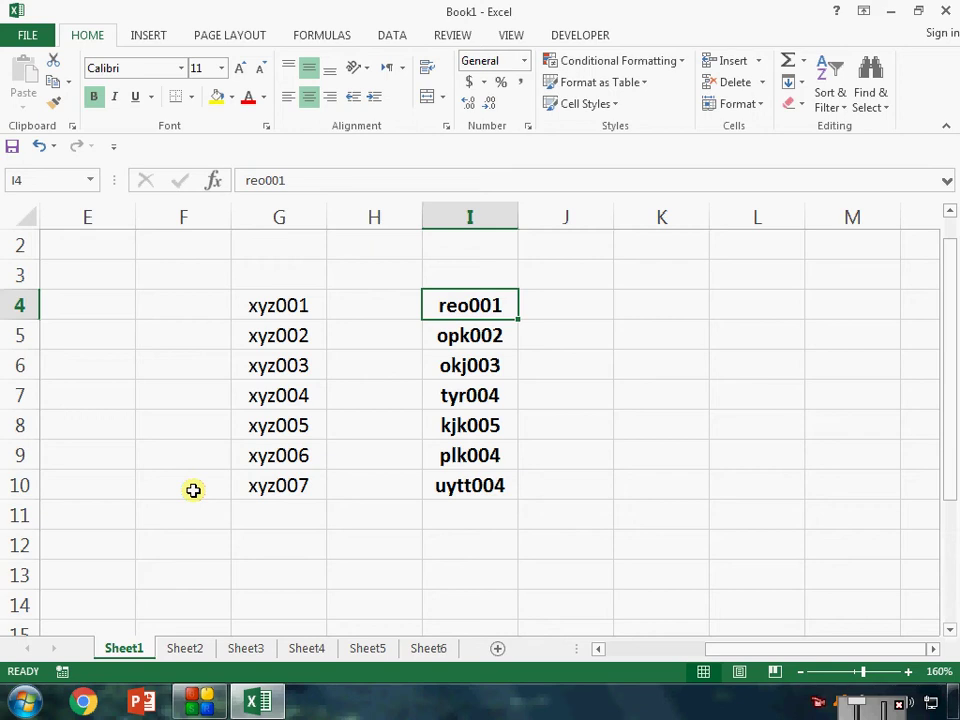
# Step: Enter the formula =REPLACE(I4,1,3,"xyz") in K4 to swap the first three characters of the code in I4
pyautogui.press('Right')
pyautogui.press('Right')
pyautogui.press('Right')
pyautogui.press('Right')
pyautogui.press('Right')
pyautogui.press('Left')
pyautogui.press('Left')
pyautogui.press('Left')
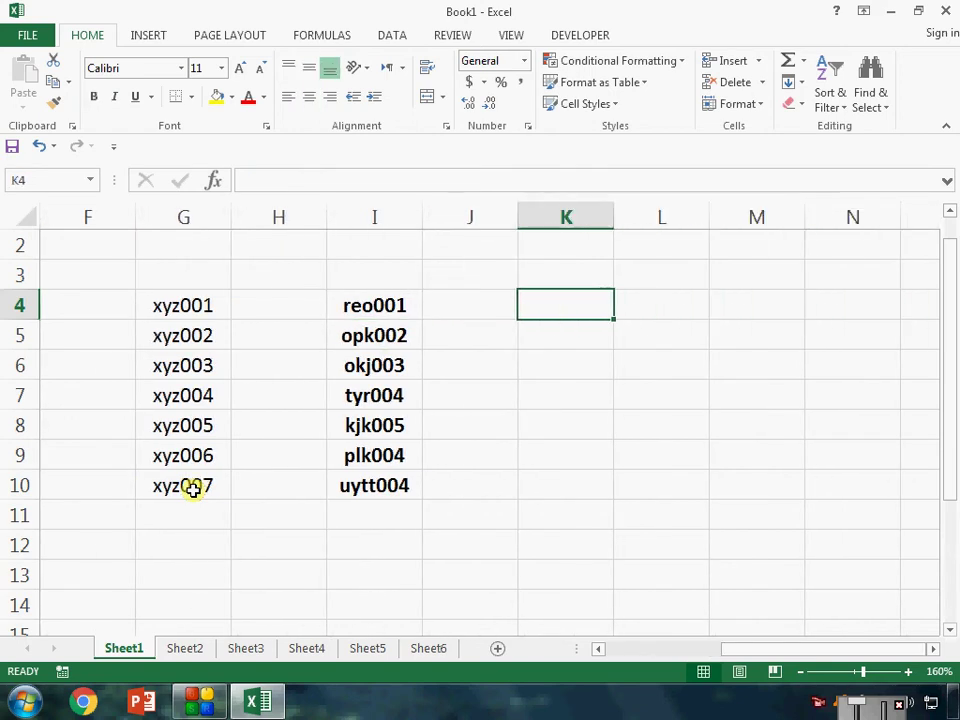
pyautogui.write('=repl')
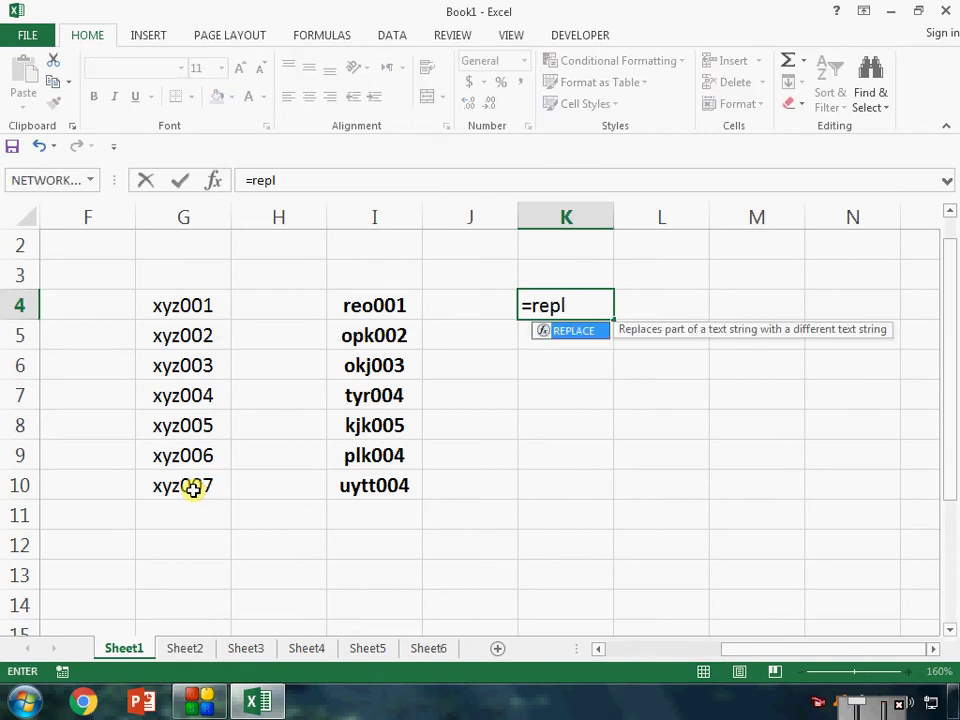
pyautogui.press('Tab')
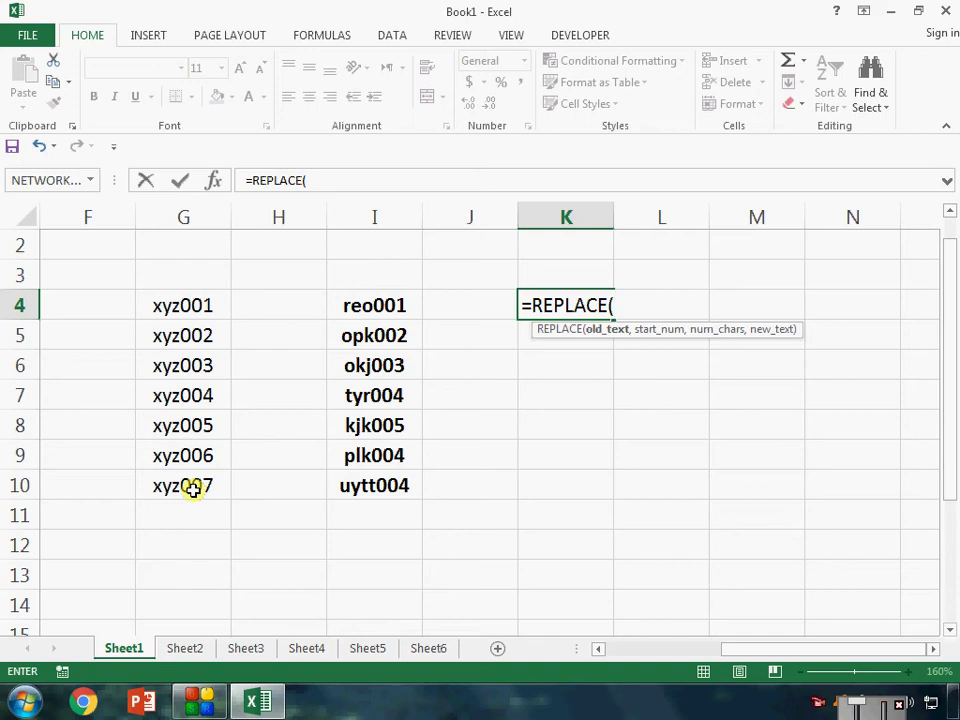
pyautogui.press('Left')
pyautogui.press('Left')
pyautogui.press('Left')
pyautogui.press('Right')
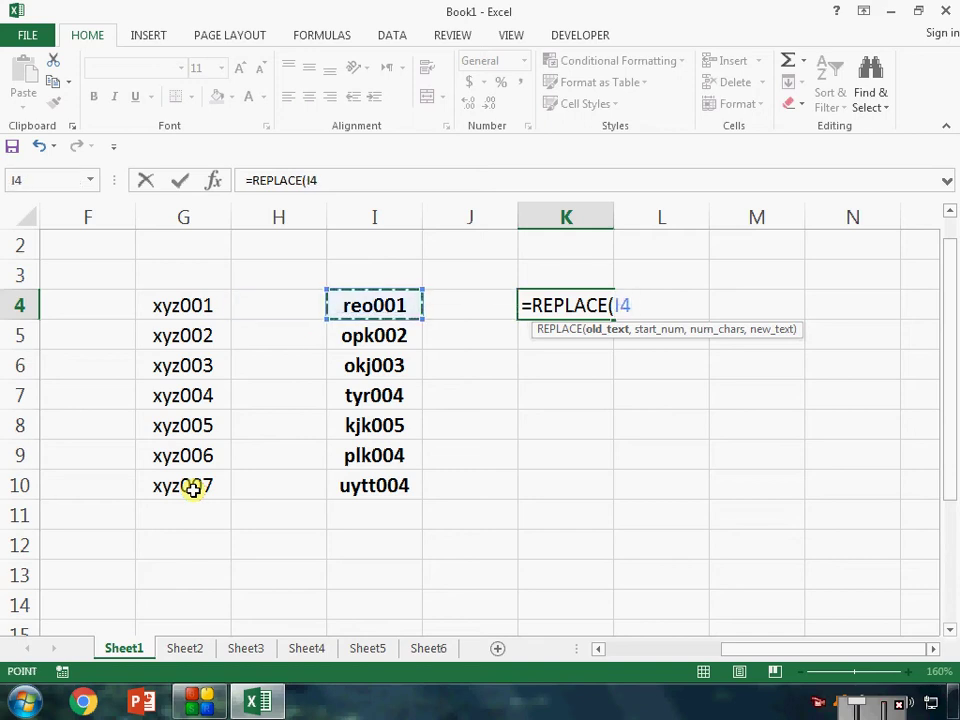
pyautogui.write(',')
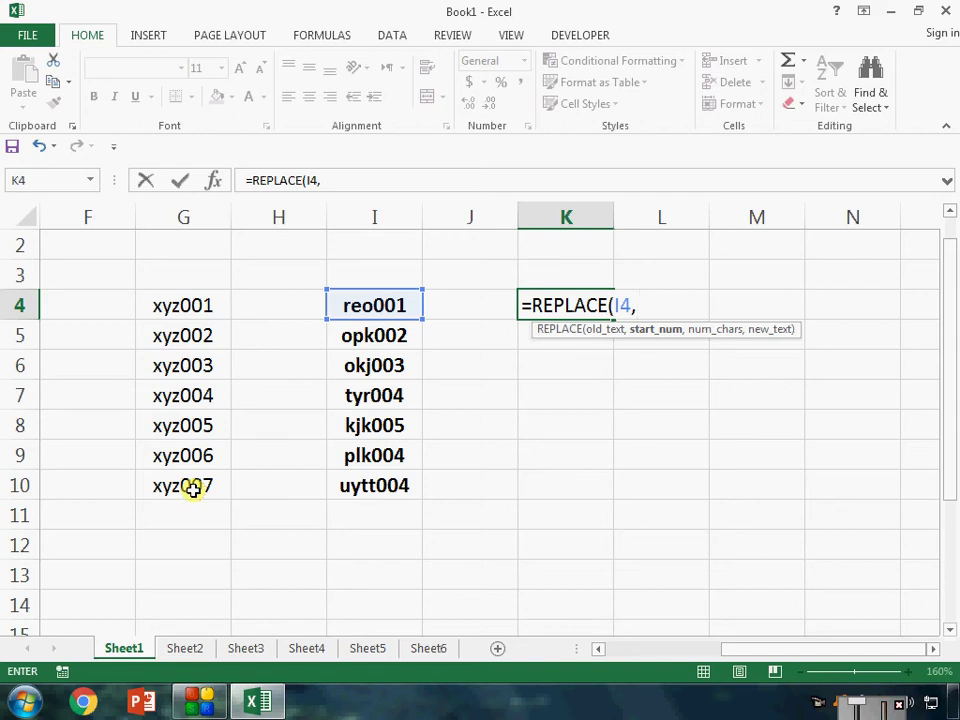
pyautogui.write('1,')
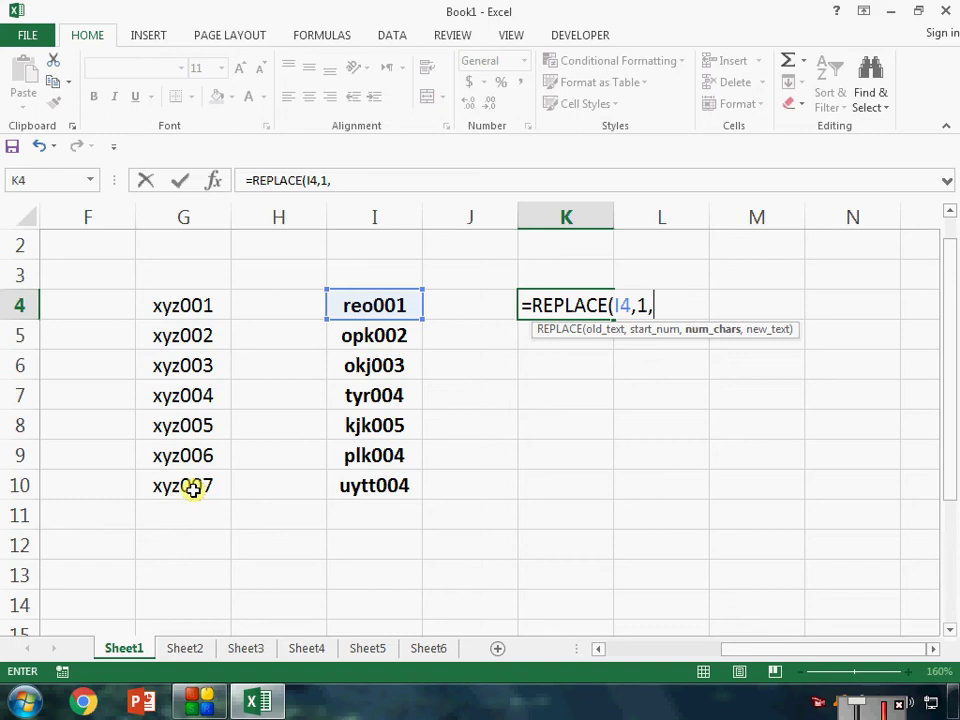
pyautogui.write('3,')
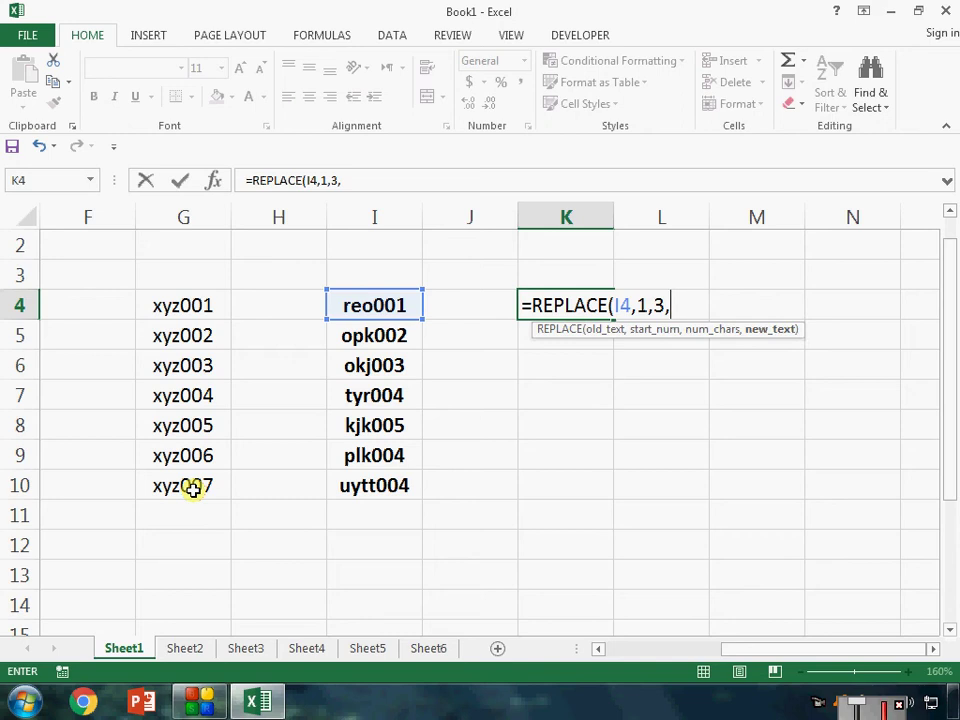
pyautogui.write('"xyz")')
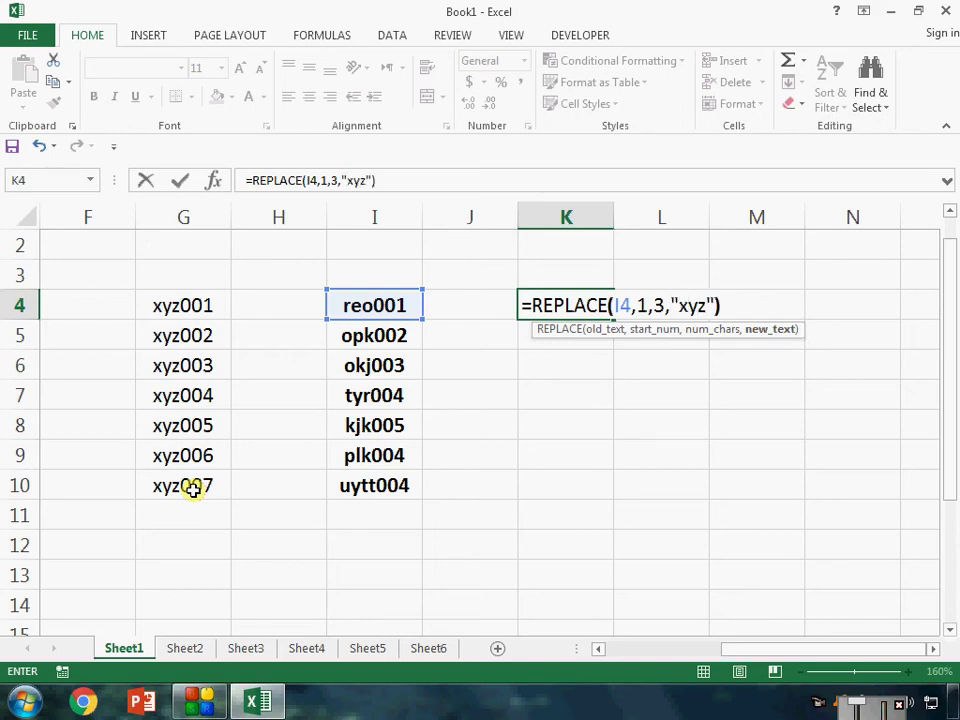
pyautogui.press('Return')
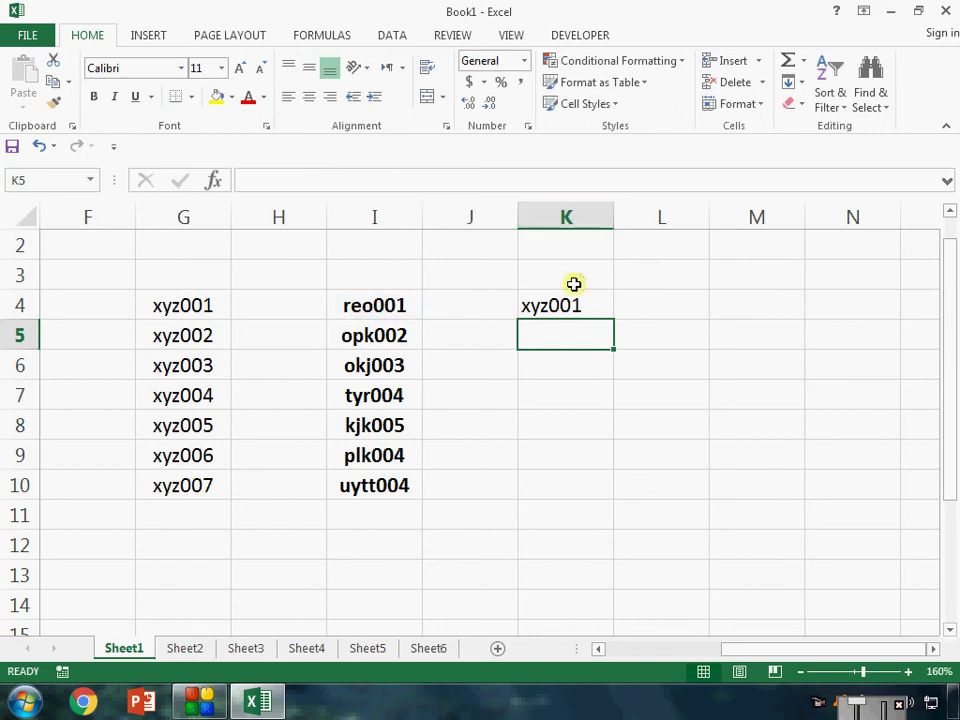
# Step: Copy the K4 formula down to K10 and format the results centred both ways with all borders
pyautogui.click(590, 310)
pyautogui.moveTo(611, 319); pyautogui.dragTo(613, 510)
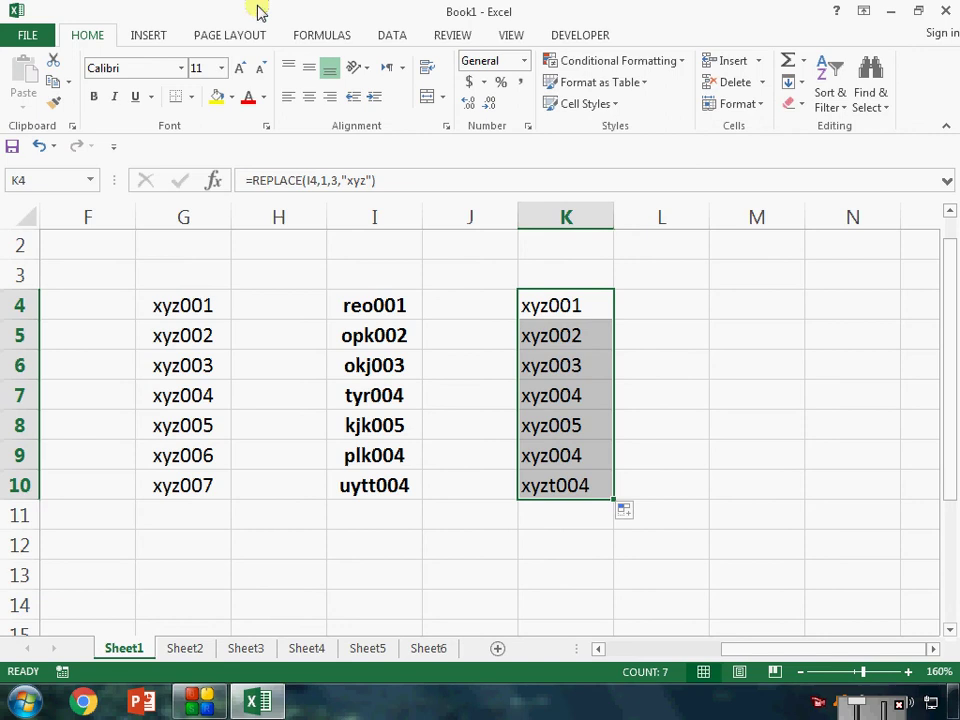
pyautogui.click(308, 97)
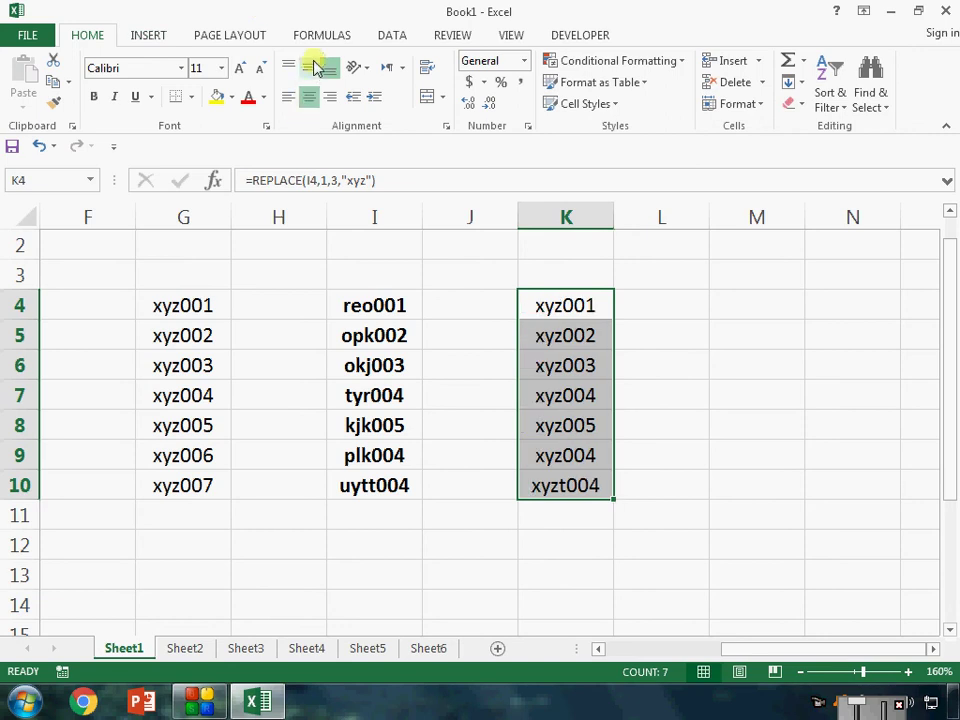
pyautogui.click(193, 99)
pyautogui.click(205, 255)
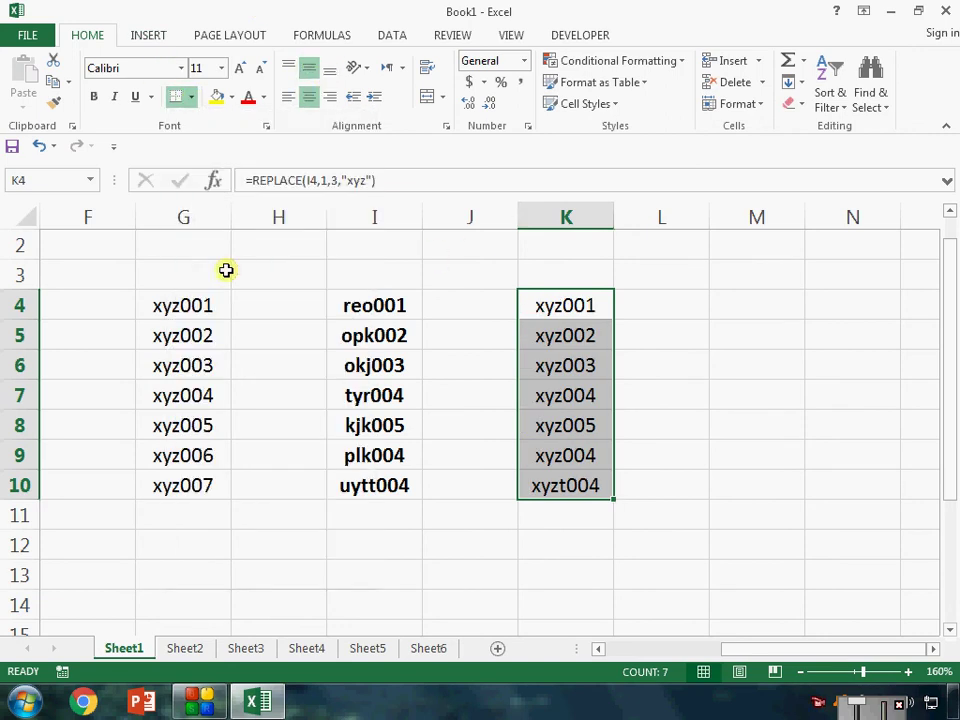
pyautogui.click(549, 306)
pyautogui.click(649, 304)
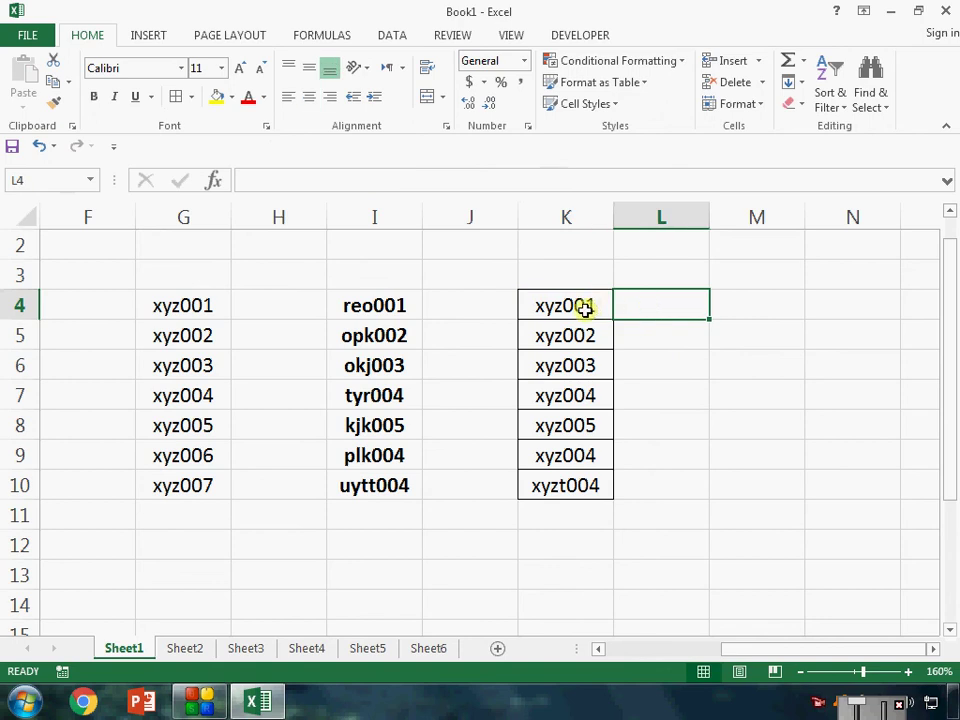
# Step: Examine the start position and character count arguments of the REPLACE formula in K4, leaving the formula as it is
pyautogui.click(585, 309)
pyautogui.doubleClick(334, 181)
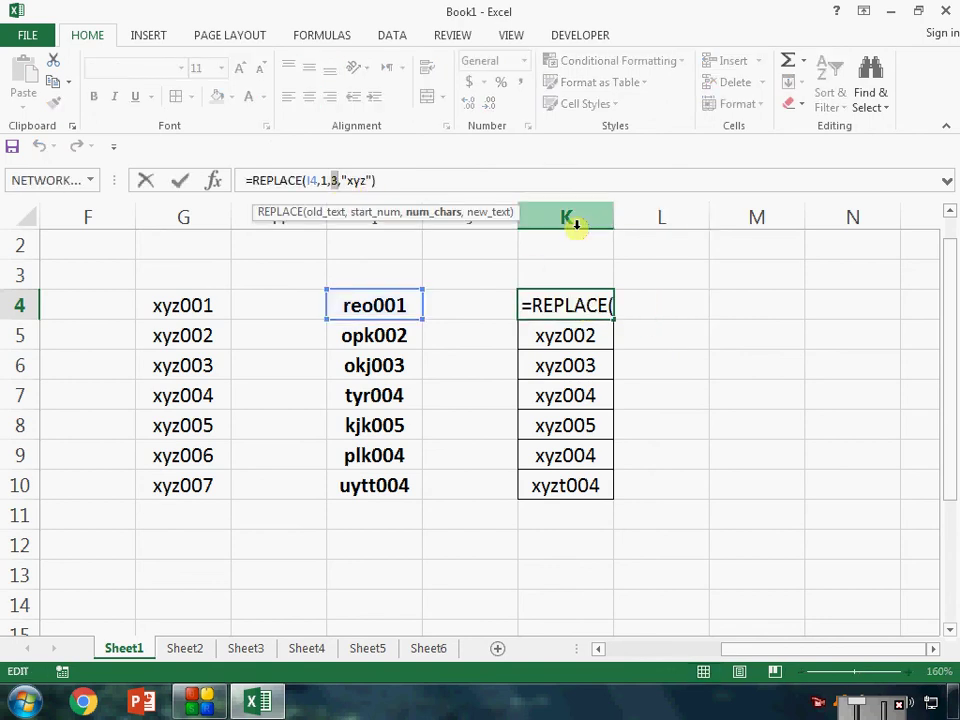
pyautogui.press('Left')
pyautogui.press('Left')
pyautogui.press('Left')
pyautogui.press('Left')
pyautogui.press('Right')
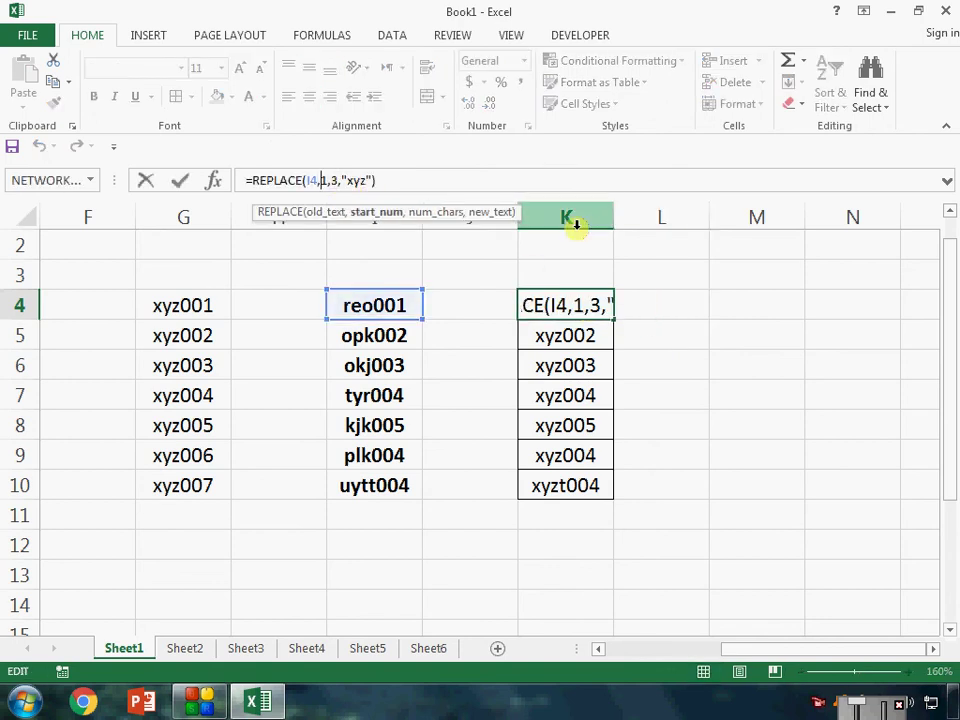
pyautogui.press('Left')
pyautogui.press('Right')
pyautogui.press('Right')
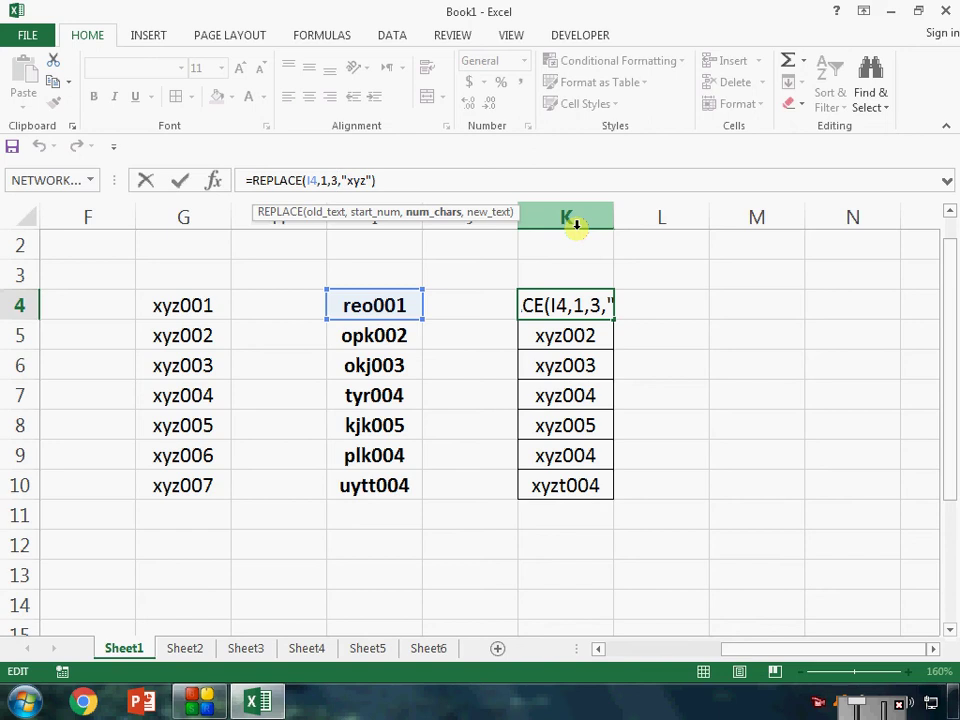
pyautogui.press('Return')
# Step: Enter the formula =RANDBETWEEN(10000,150000) in N4
pyautogui.press('Right')
pyautogui.press('Right')
pyautogui.press('Right')
pyautogui.press('Right')
pyautogui.press('Right')
pyautogui.press('Right')
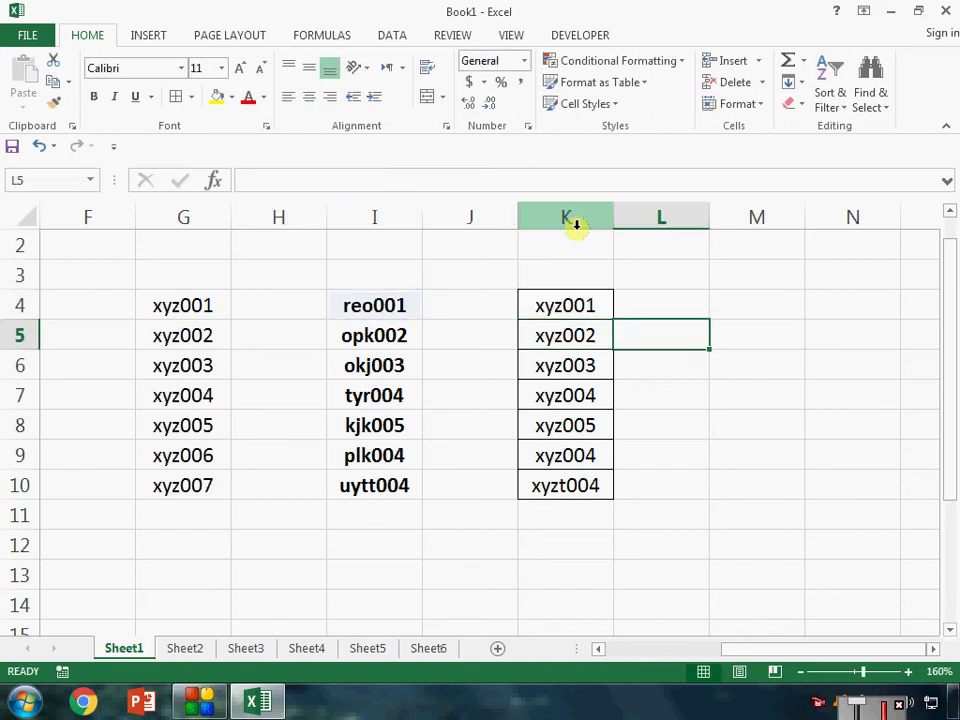
pyautogui.press('Right')
pyautogui.press('Left')
pyautogui.press('Left')
pyautogui.press('Left')
pyautogui.press('Left')
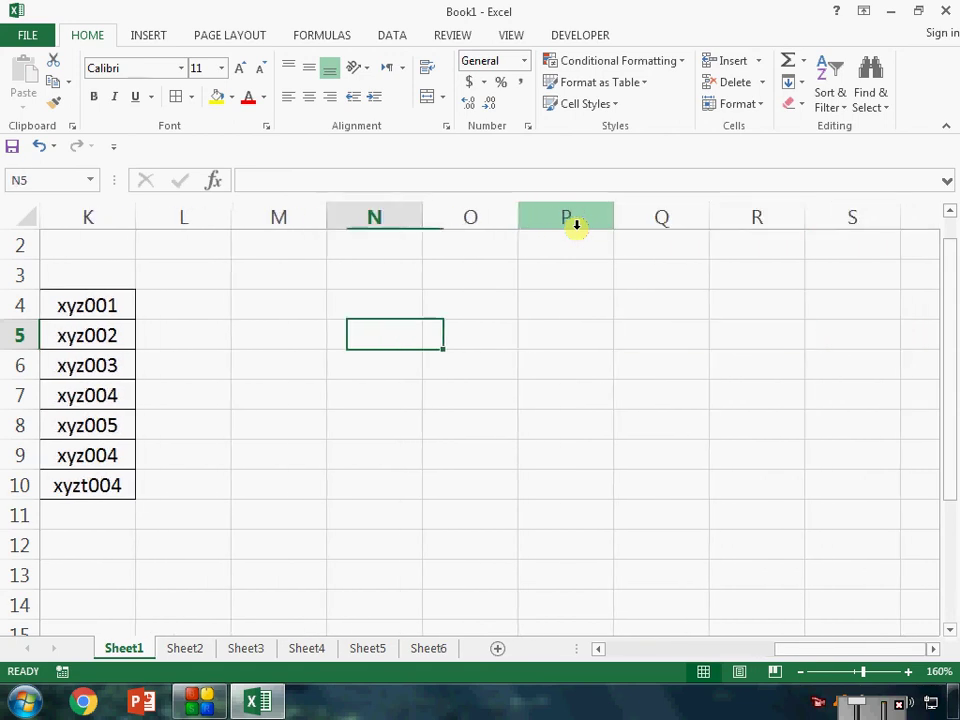
pyautogui.press('Left')
pyautogui.press('Up')
pyautogui.press('Right')
pyautogui.write('=')
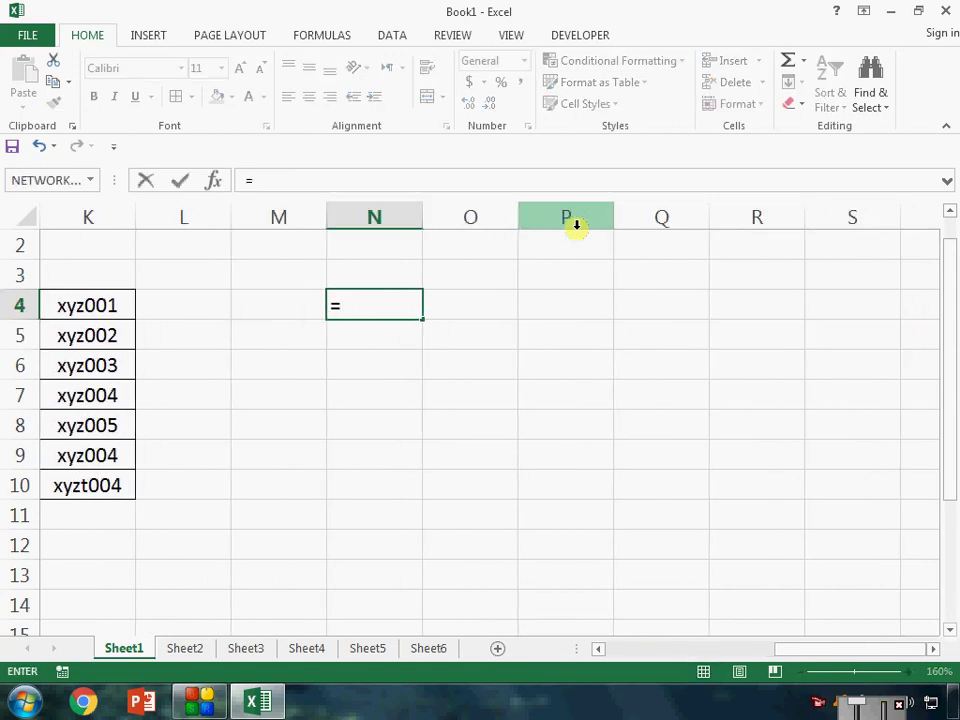
pyautogui.write('rand')
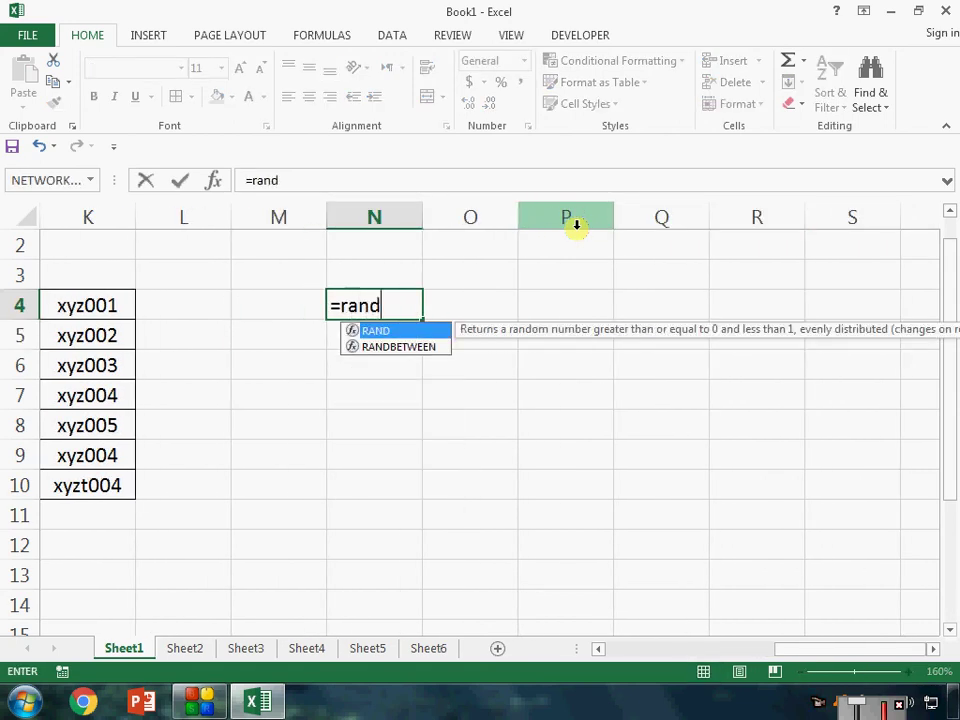
pyautogui.press('Down')
pyautogui.press('Tab')
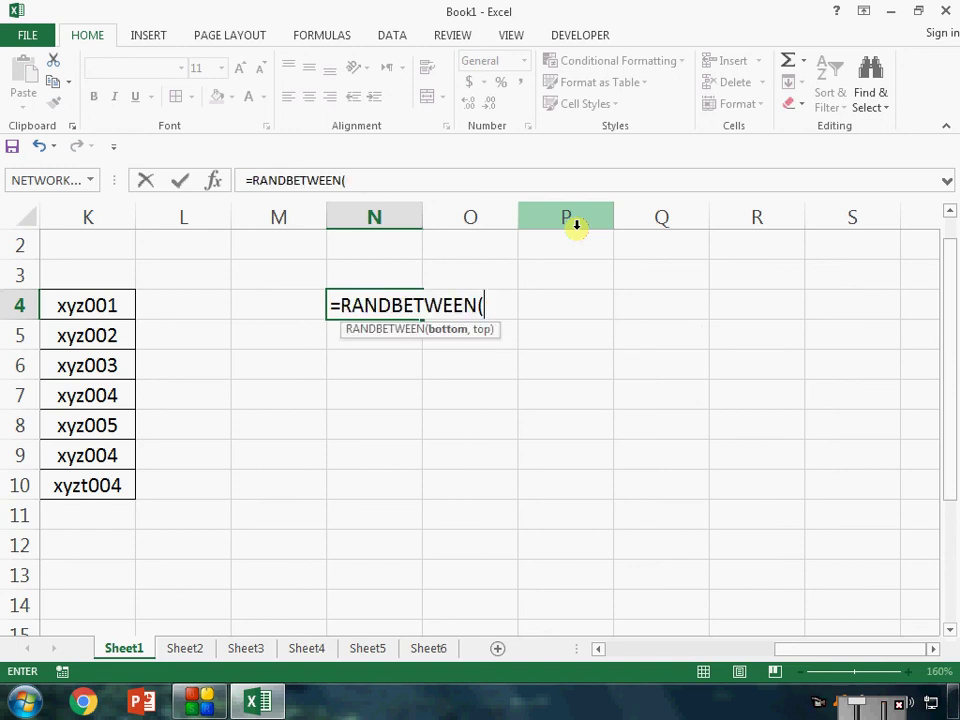
pyautogui.write('10000')
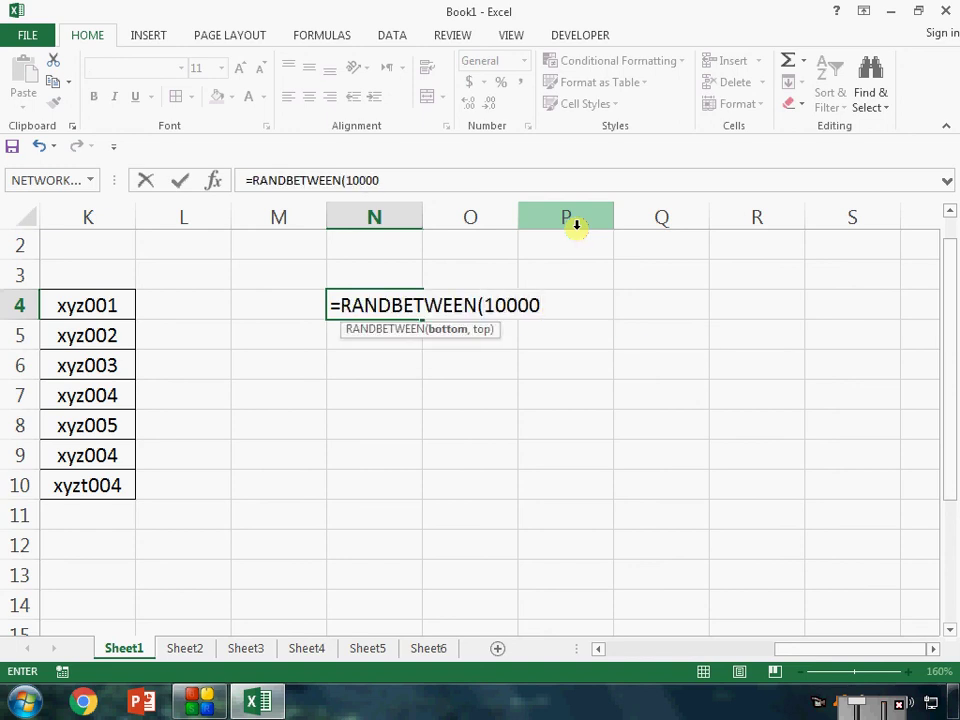
pyautogui.write(',150000')
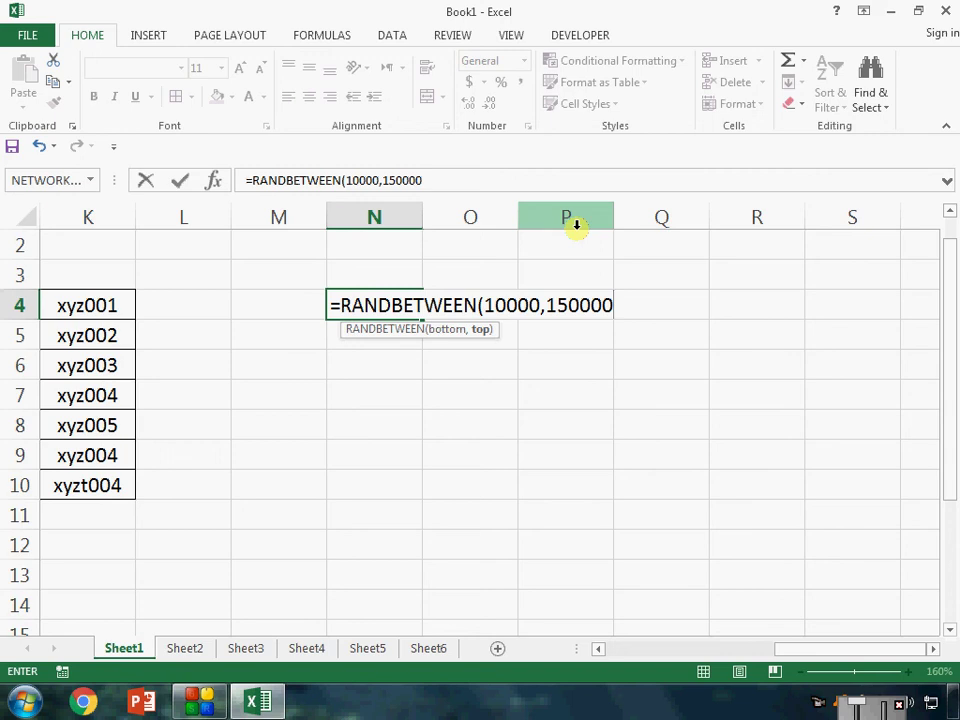
pyautogui.press('Return')
# Step: Fill the random number formula from N4 down to N12 and convert the results to fixed values
pyautogui.click(414, 311)
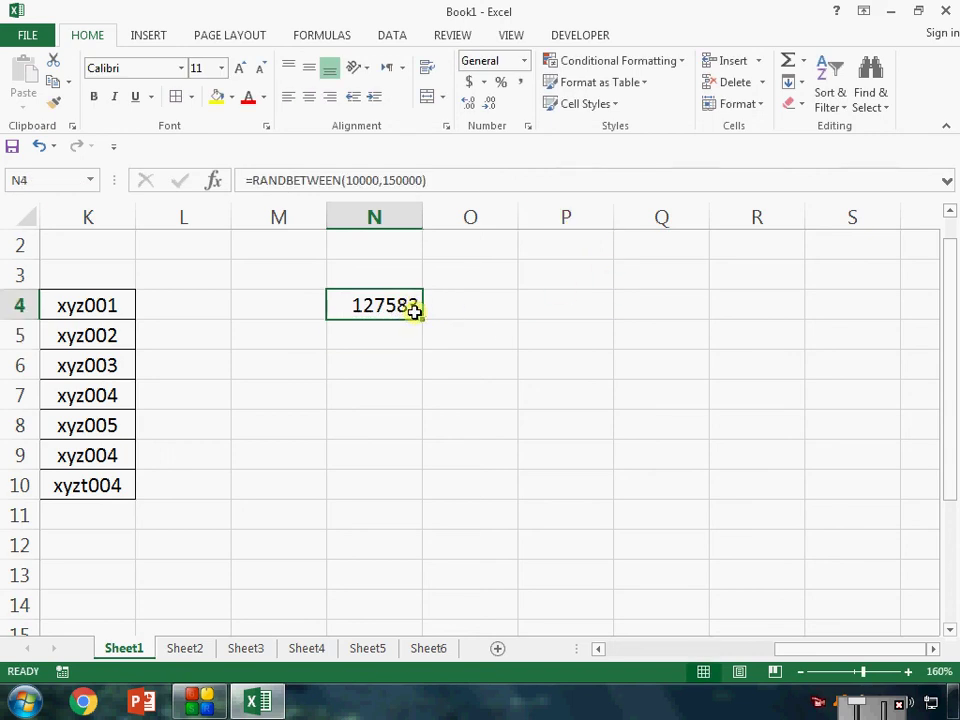
pyautogui.moveTo(422, 318); pyautogui.dragTo(429, 574)
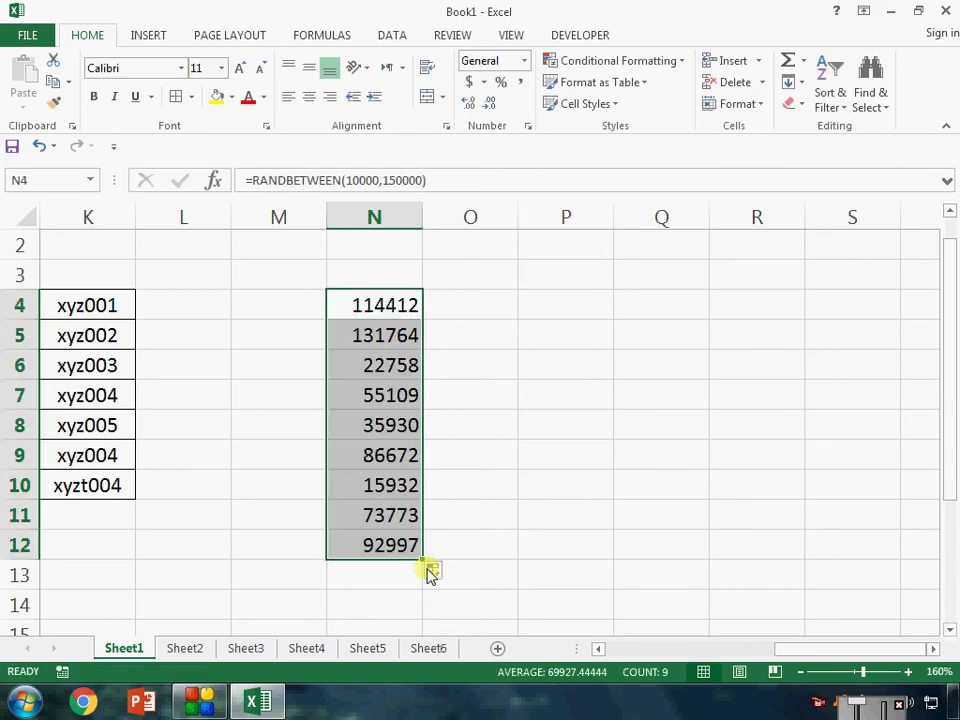
pyautogui.hotkey('ctrl', 'c')
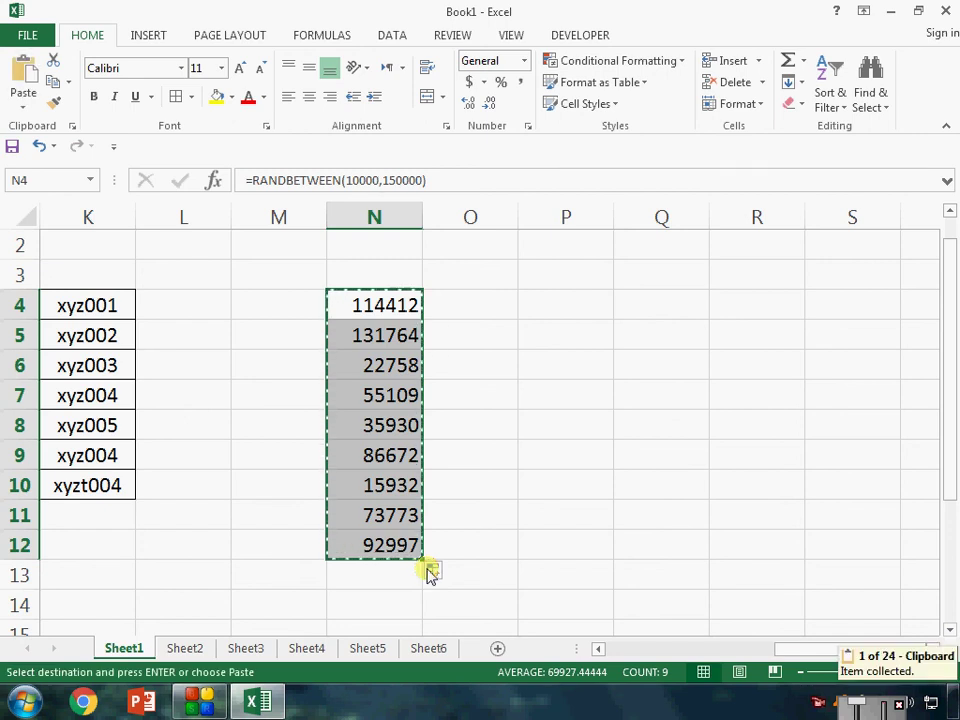
pyautogui.hotkey('ctrl', 'alt', 'v')
pyautogui.press('v')
pyautogui.press('Return')
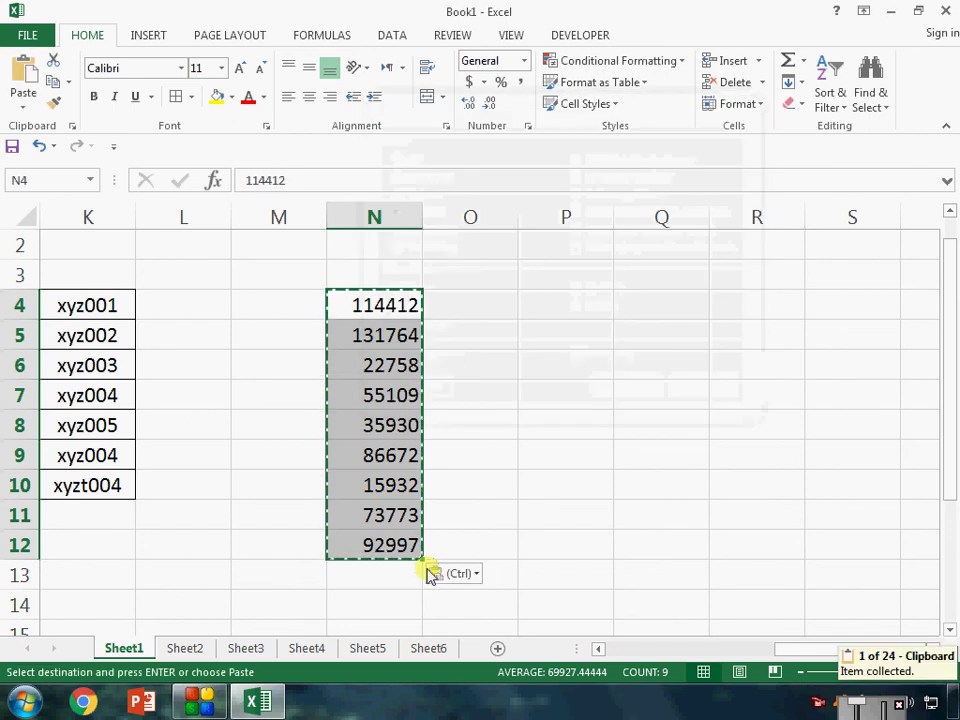
# Step: Centre the numbers in N4 to N12 both ways and format them with all borders and bold text
pyautogui.click(308, 96)
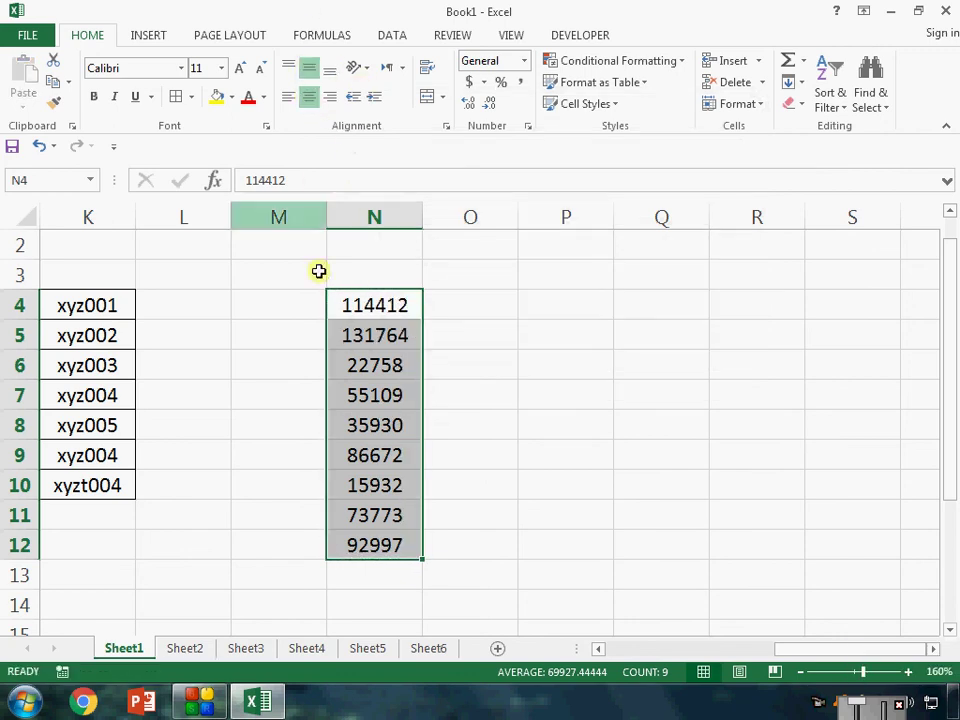
pyautogui.moveTo(400, 300); pyautogui.dragTo(399, 540)
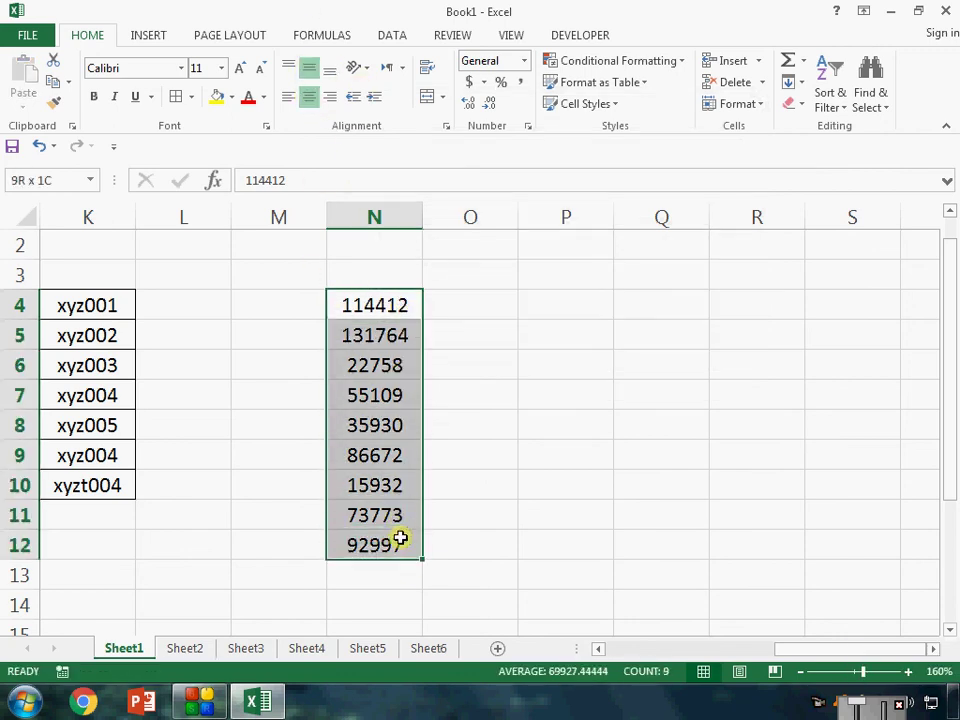
pyautogui.click(178, 97)
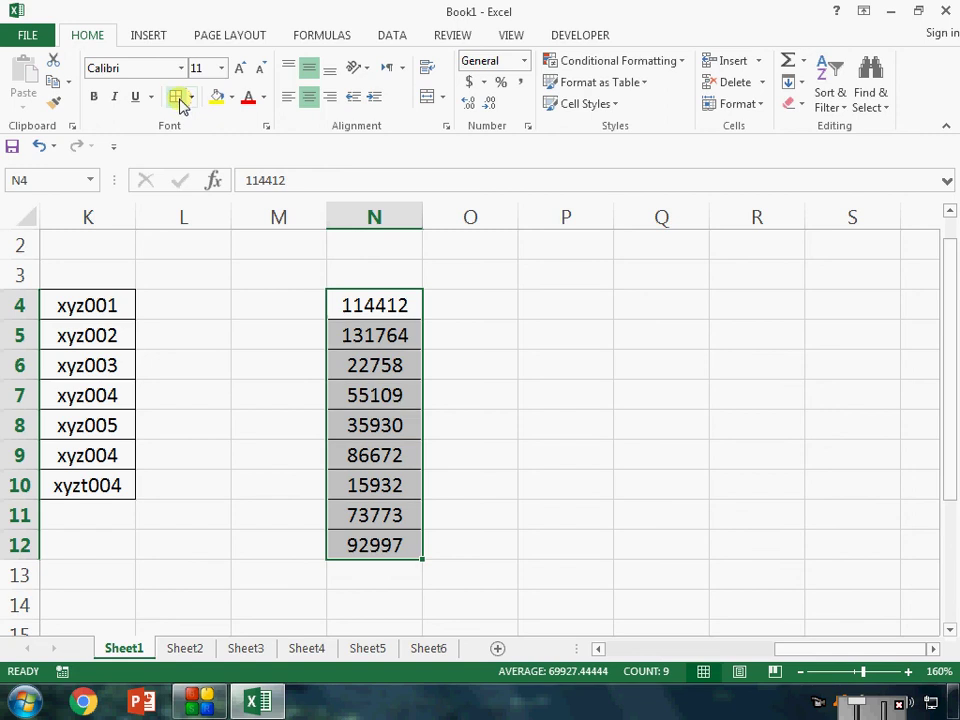
pyautogui.click(92, 98)
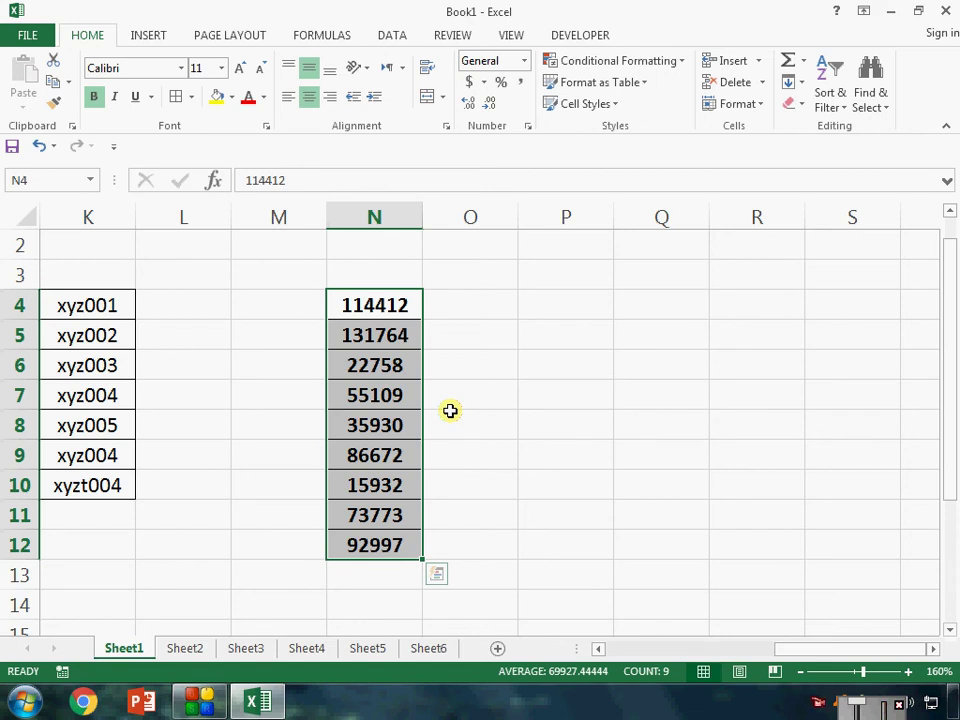
# Step: Enter 22759 in O6 as a sample of the wanted result and delete it again
pyautogui.press('Right')
pyautogui.press('Down')
pyautogui.press('Down')
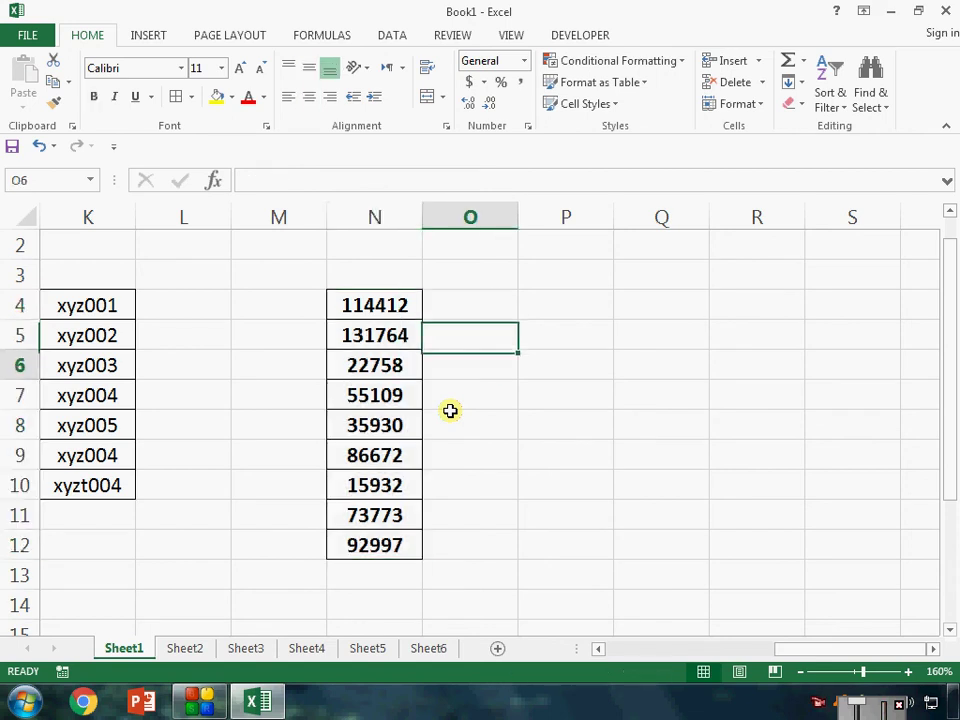
pyautogui.press('Left')
pyautogui.press('Right')
pyautogui.write('22')
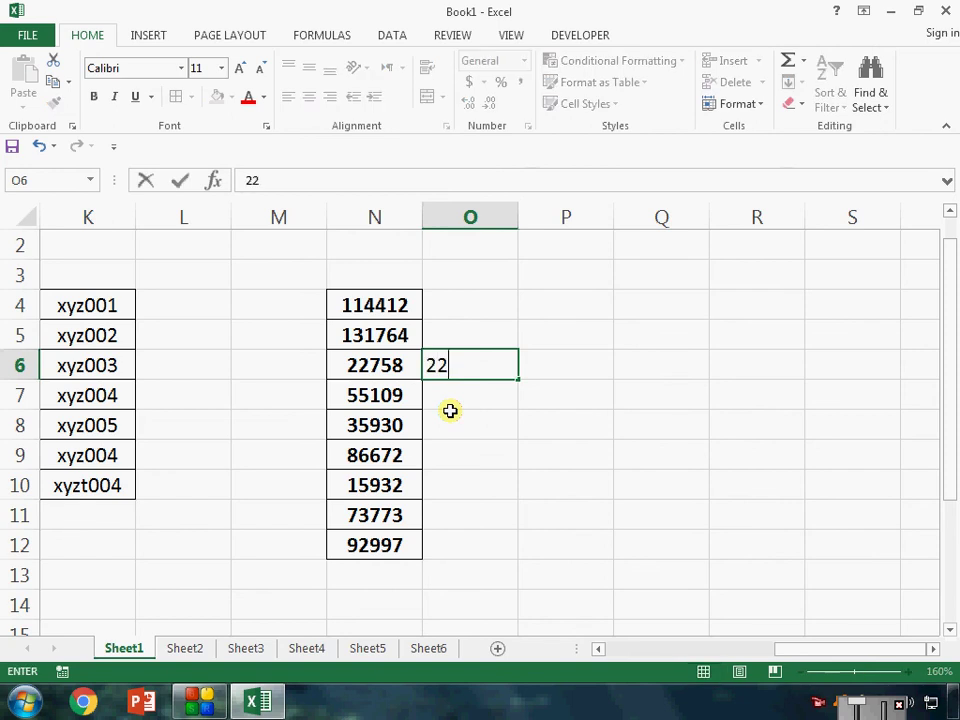
pyautogui.write('759')
pyautogui.press('Return')
pyautogui.press('Up')
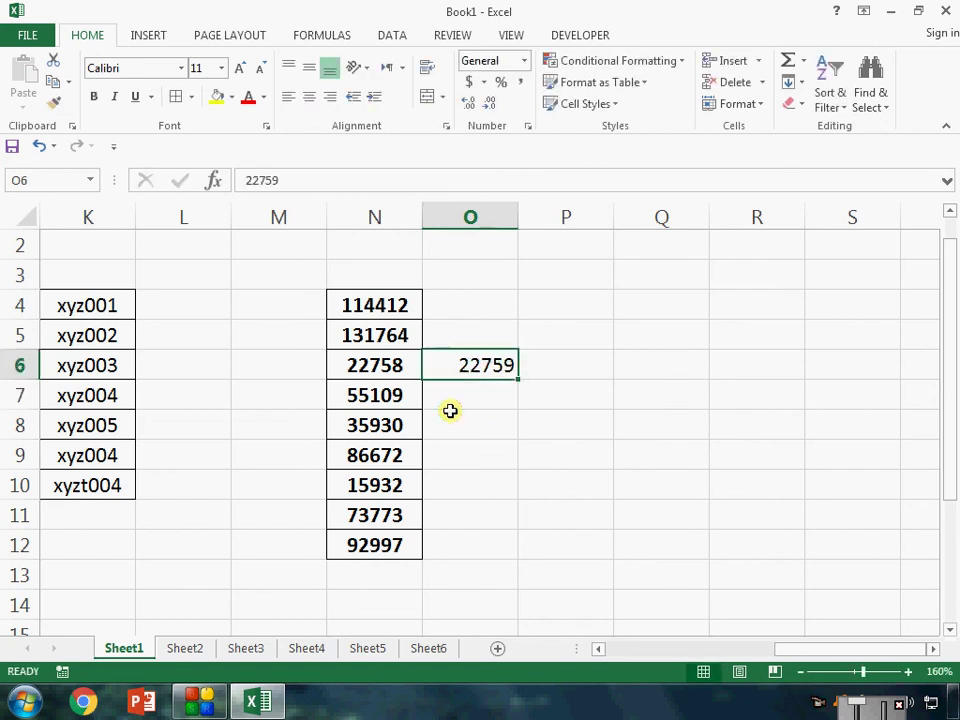
pyautogui.press('Delete')
# Step: Replace the last number of the list, in N12, with 999
pyautogui.press('Left')
pyautogui.press('Down')
pyautogui.press('Down')
pyautogui.press('Down')
pyautogui.press('Down')
pyautogui.press('Down')
pyautogui.press('Down')
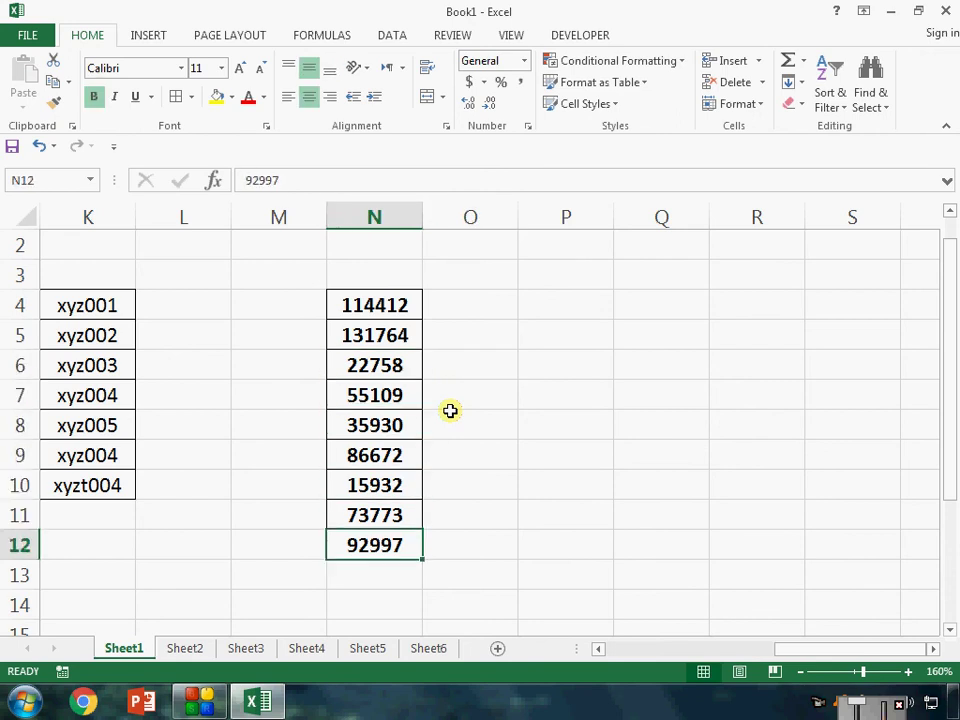
pyautogui.write('999')
pyautogui.press('Return')
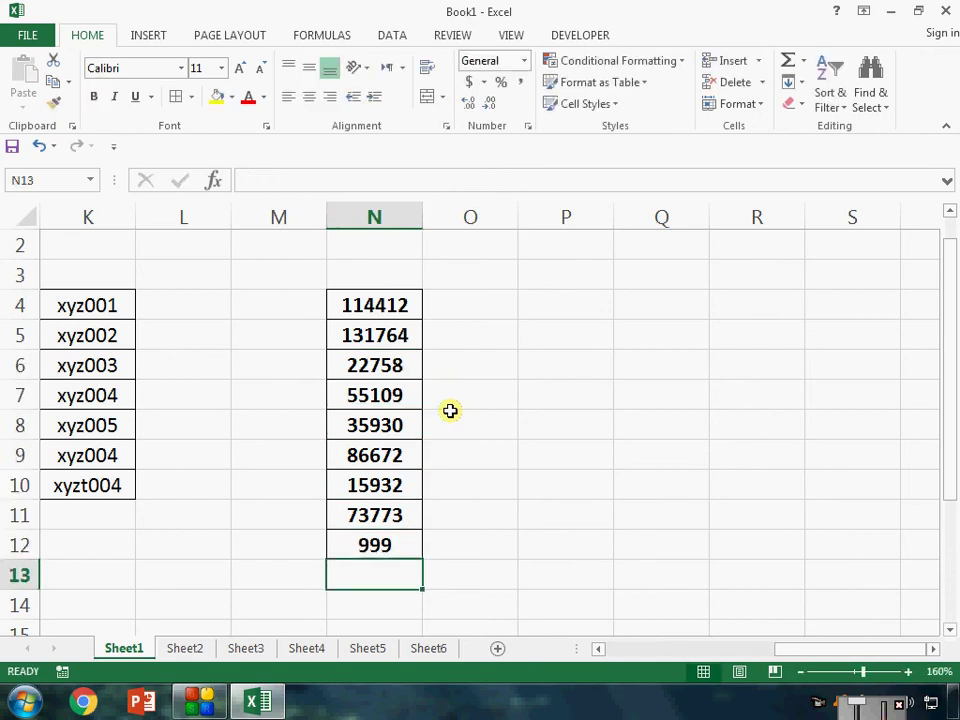
# Step: Start a REPLACE formula in P4 with N4 as the old text
pyautogui.click(532, 297)
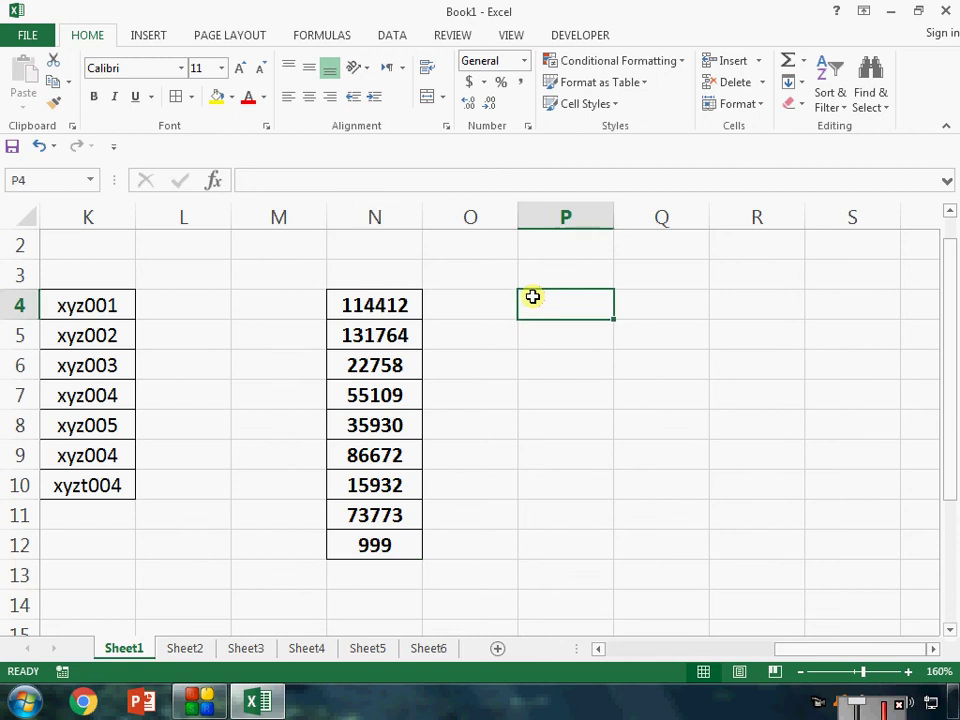
pyautogui.write('=r')
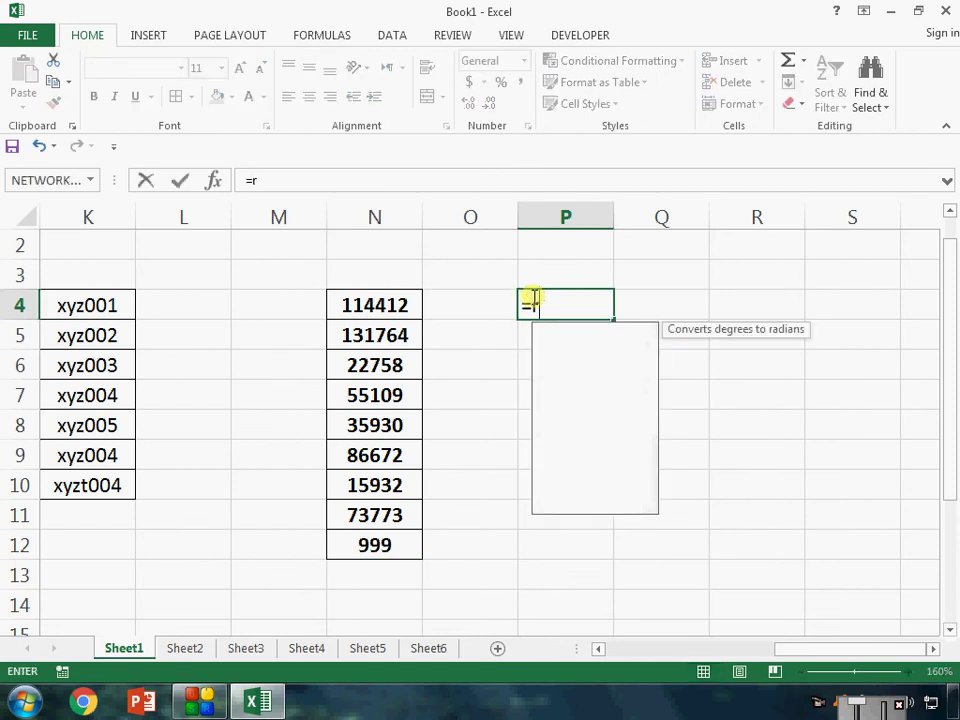
pyautogui.write('epl')
pyautogui.press('Tab')
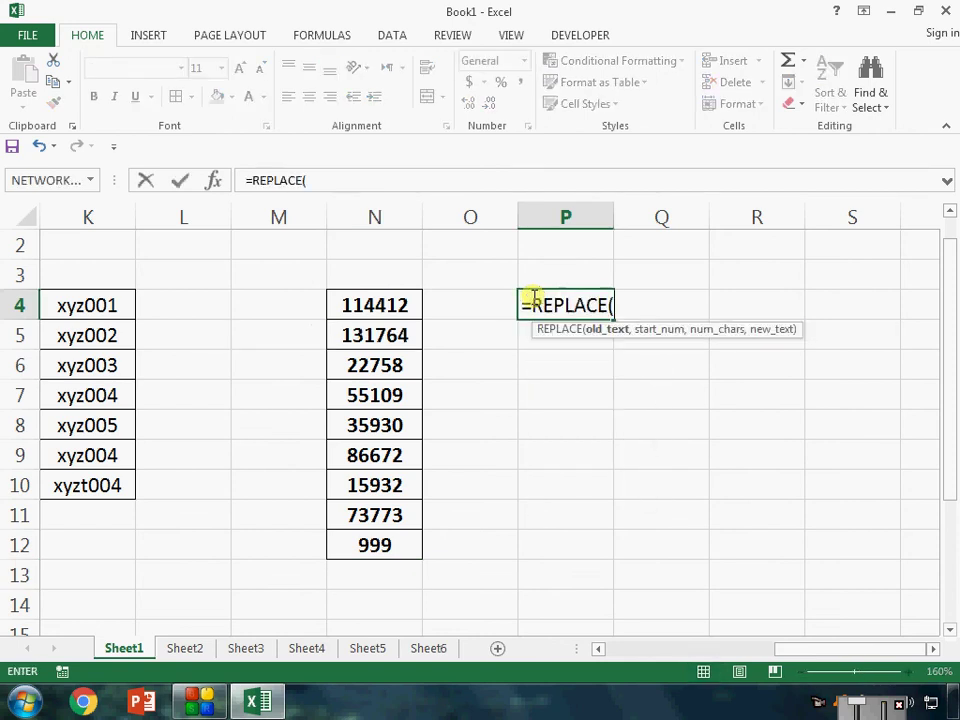
pyautogui.press('Left')
pyautogui.press('Left')
pyautogui.write(',')
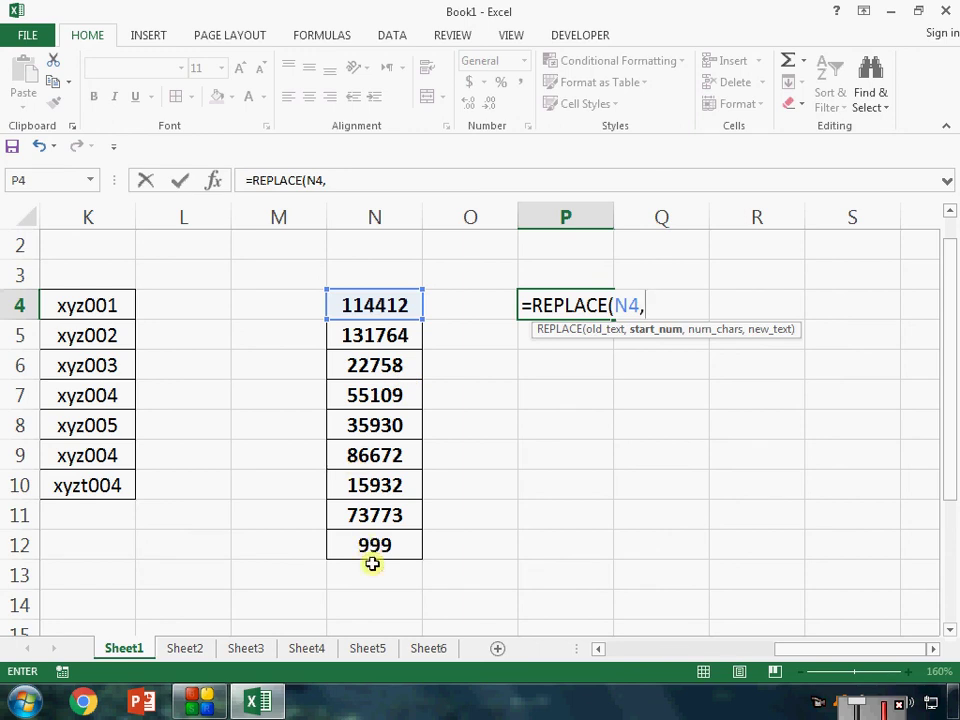
# Step: Complete the P4 formula as =REPLACE(N4,LEN(N4),1,"9")
pyautogui.write('len')
pyautogui.press('Tab')
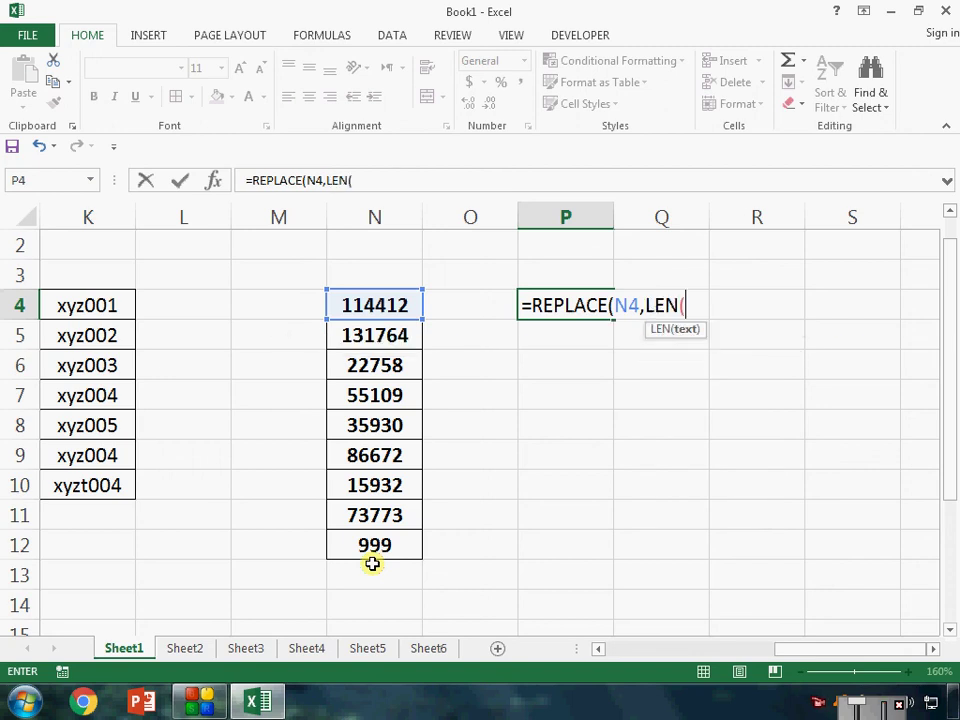
pyautogui.press('Left')
pyautogui.press('Left')
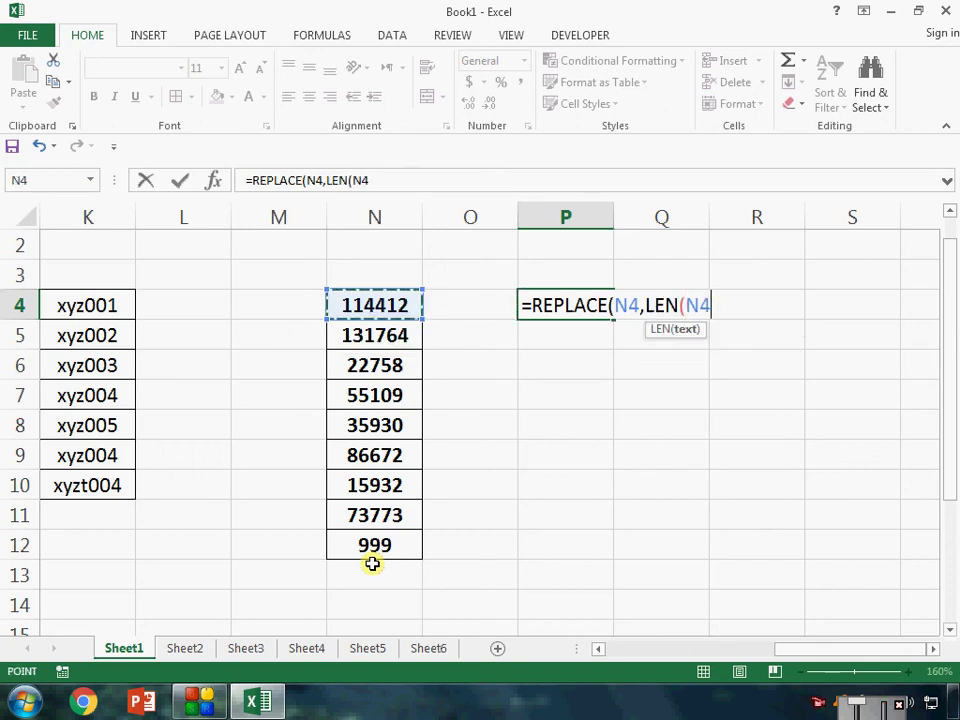
pyautogui.write(')')
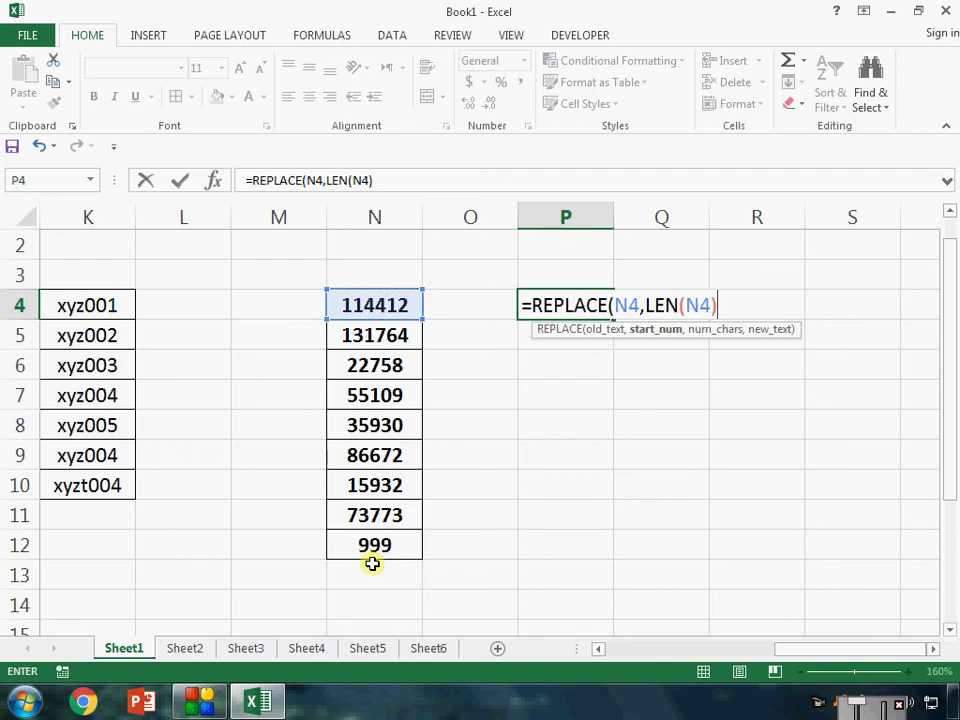
pyautogui.write(',')
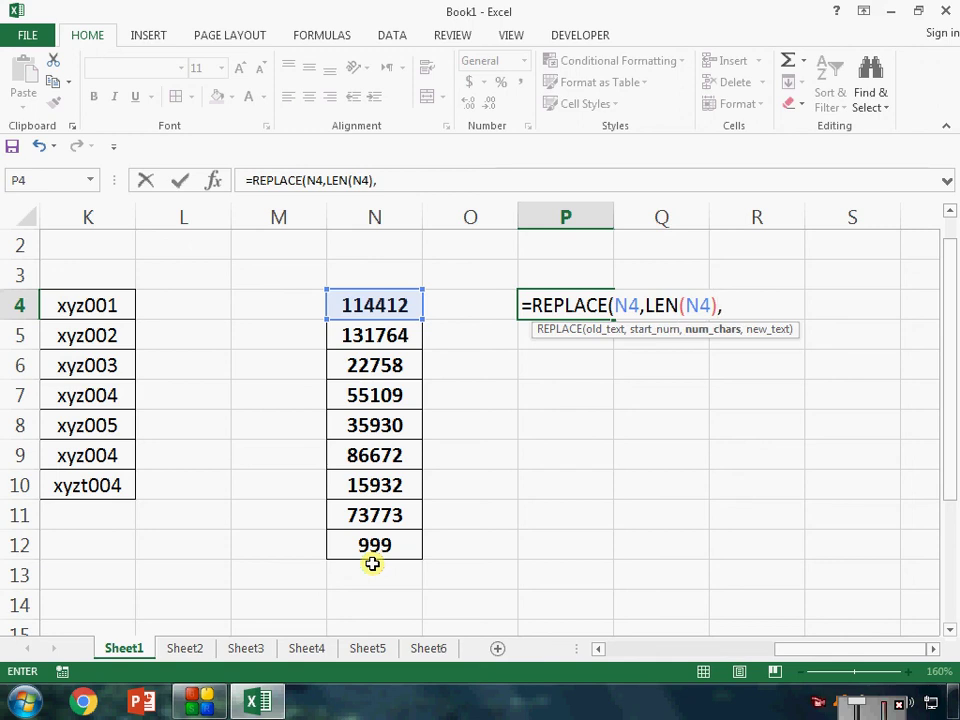
pyautogui.write('1,')
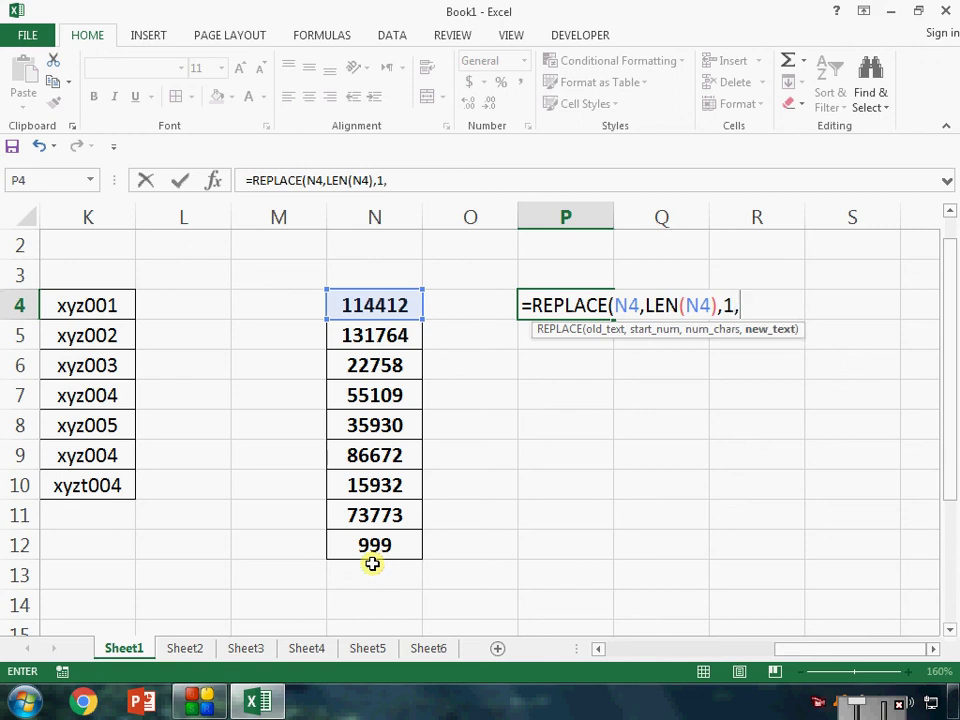
pyautogui.write('"9"')
pyautogui.press('Return')
pyautogui.press('Return')
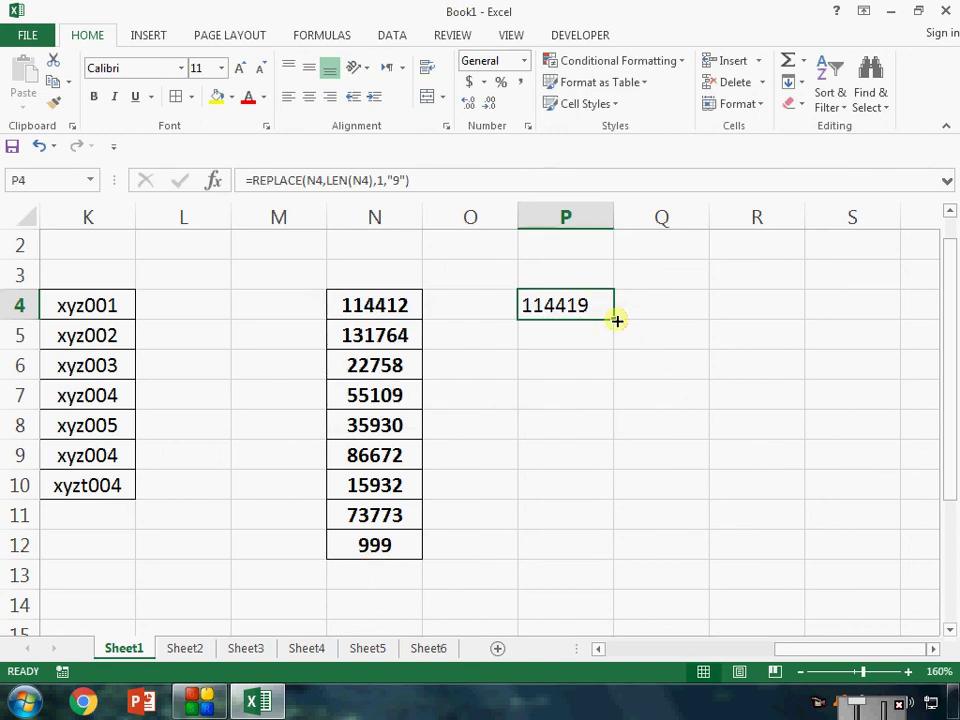
# Step: Fill the REPLACE formula from P4 down to P12, and centre and bold the results
pyautogui.moveTo(614, 319); pyautogui.dragTo(616, 555)
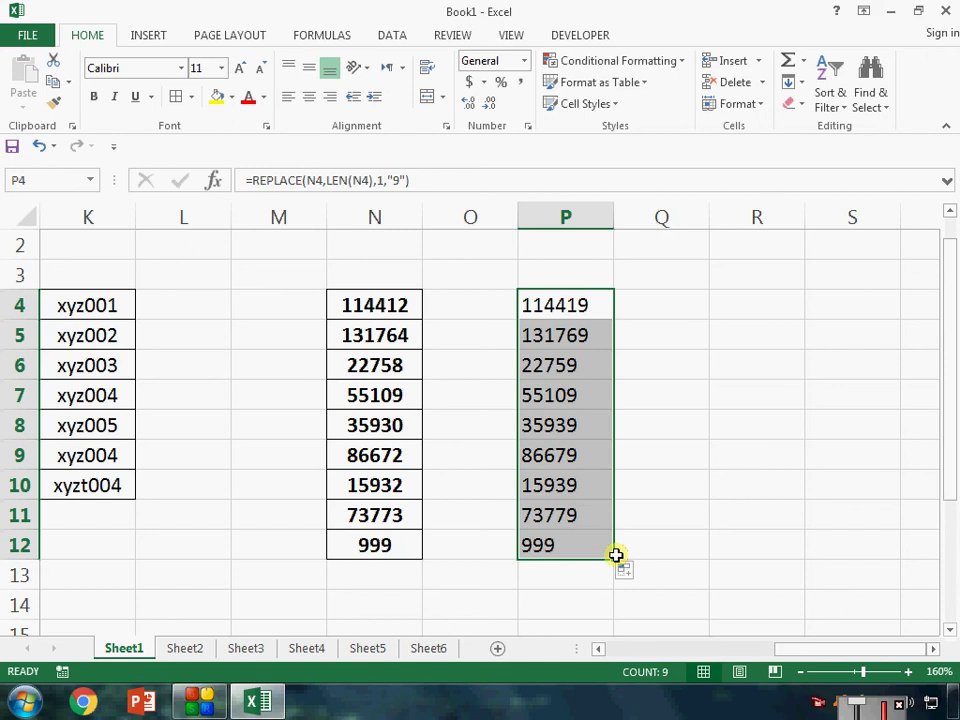
pyautogui.click(309, 96)
pyautogui.click(94, 97)
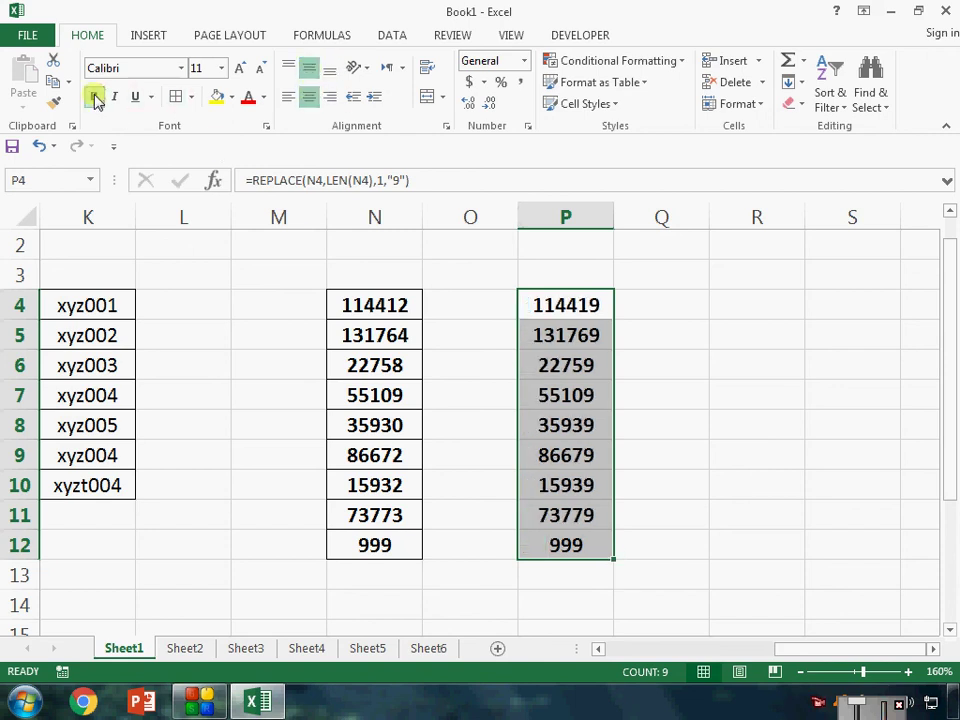
# Step: Look through the Go To Special options, including Formulas and Conditional formats, and the other Find & Select commands without applying any
pyautogui.click(563, 302)
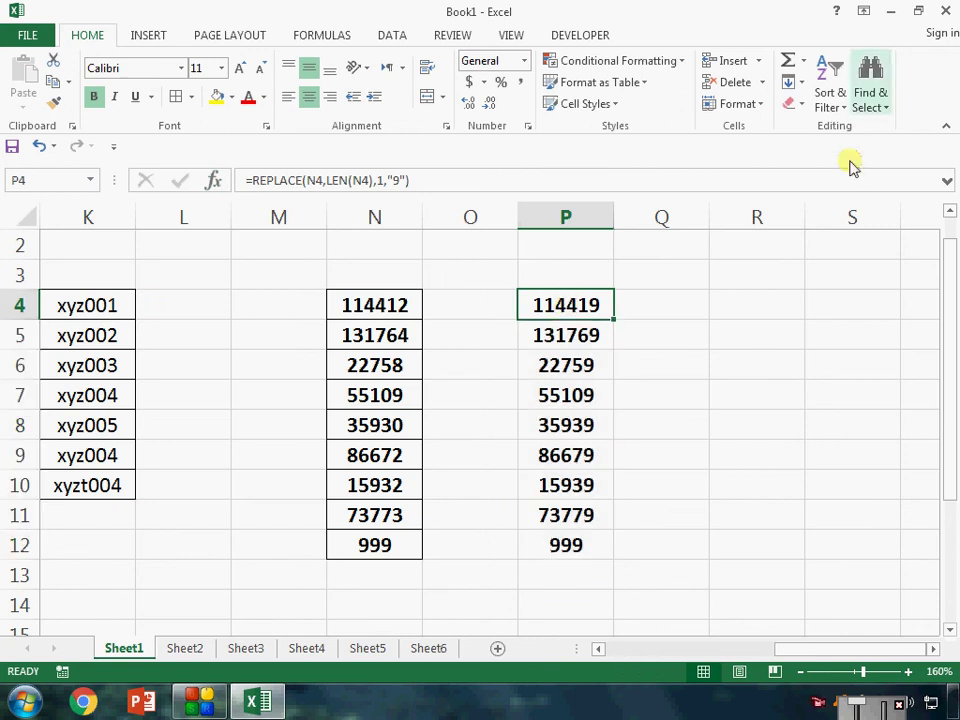
pyautogui.click(872, 105)
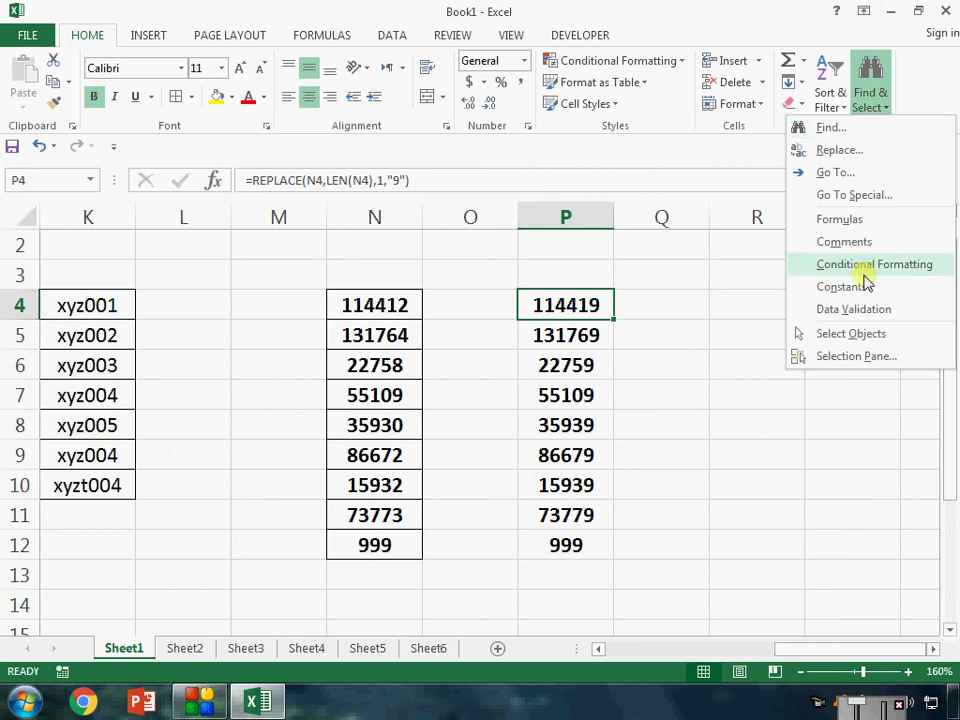
pyautogui.click(856, 197)
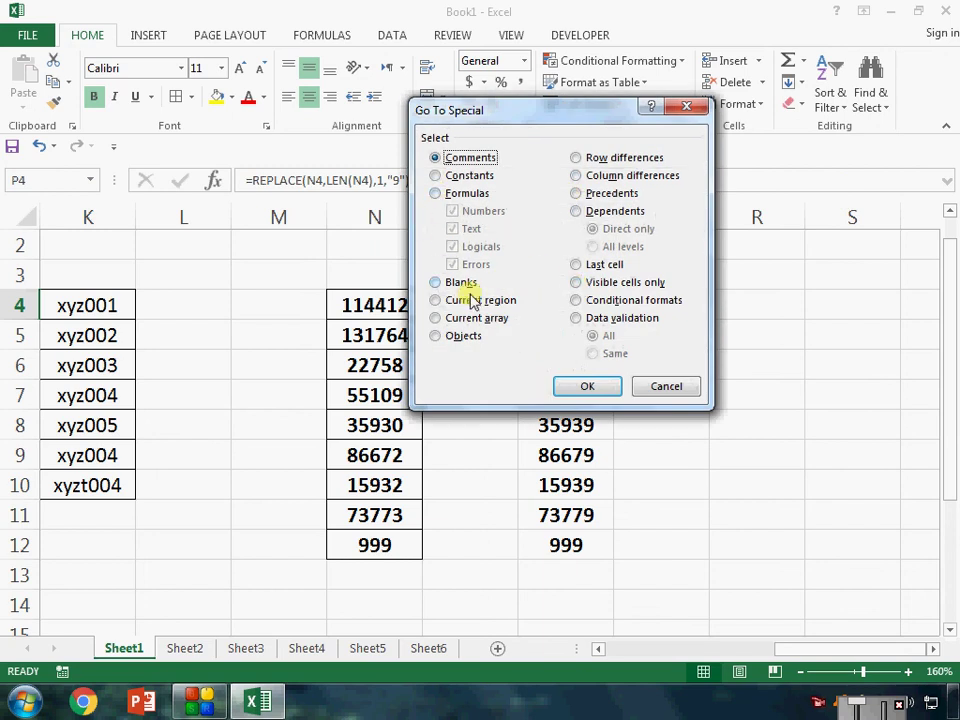
pyautogui.click(480, 196)
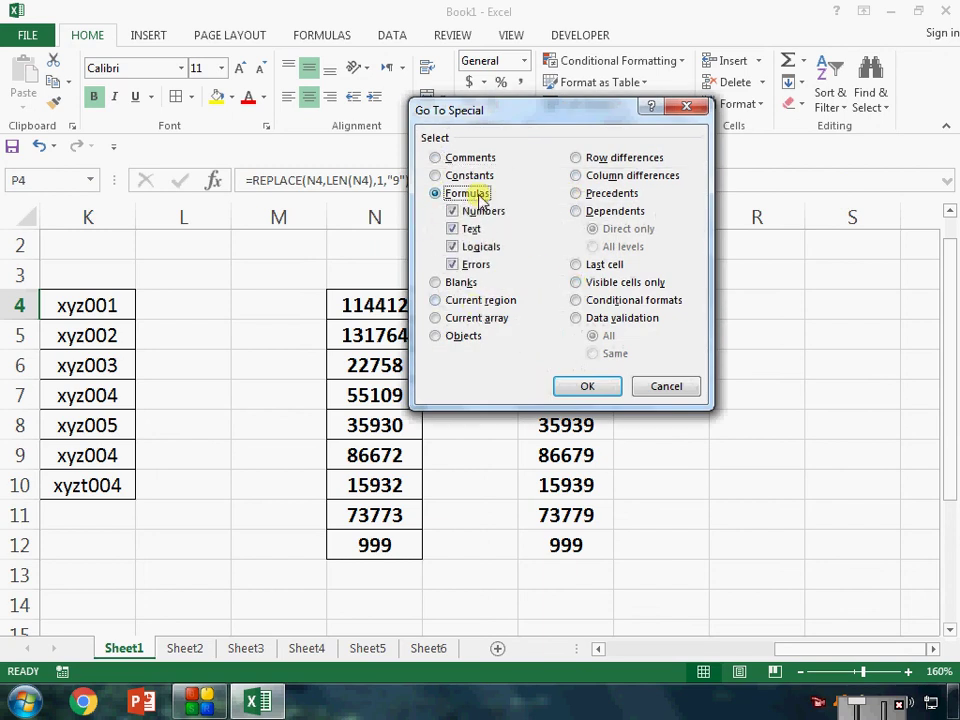
pyautogui.click(619, 300)
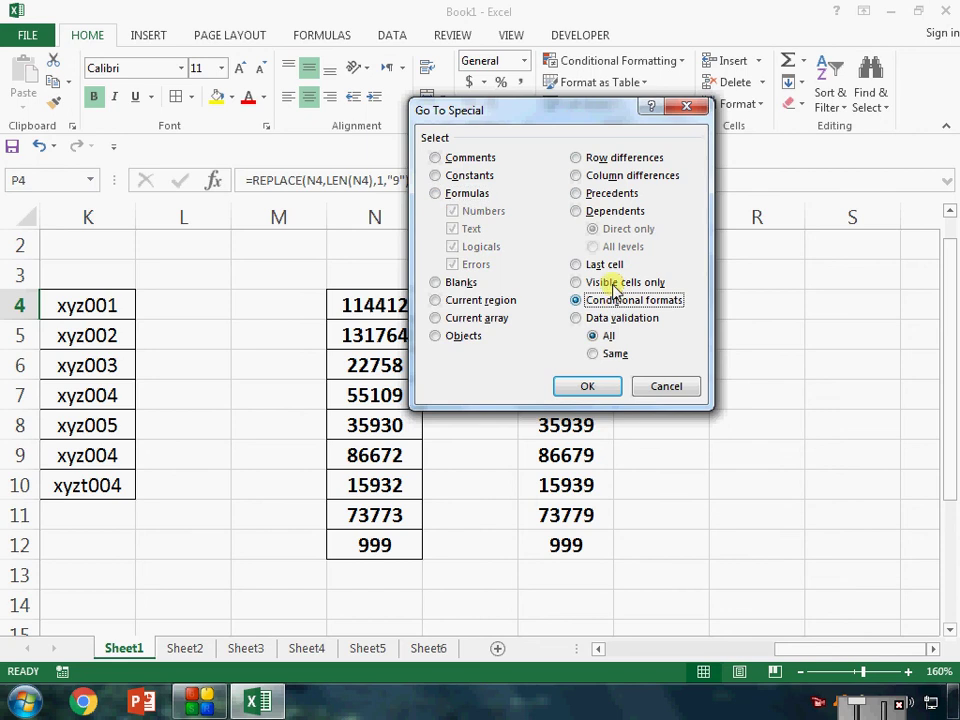
pyautogui.click(686, 106)
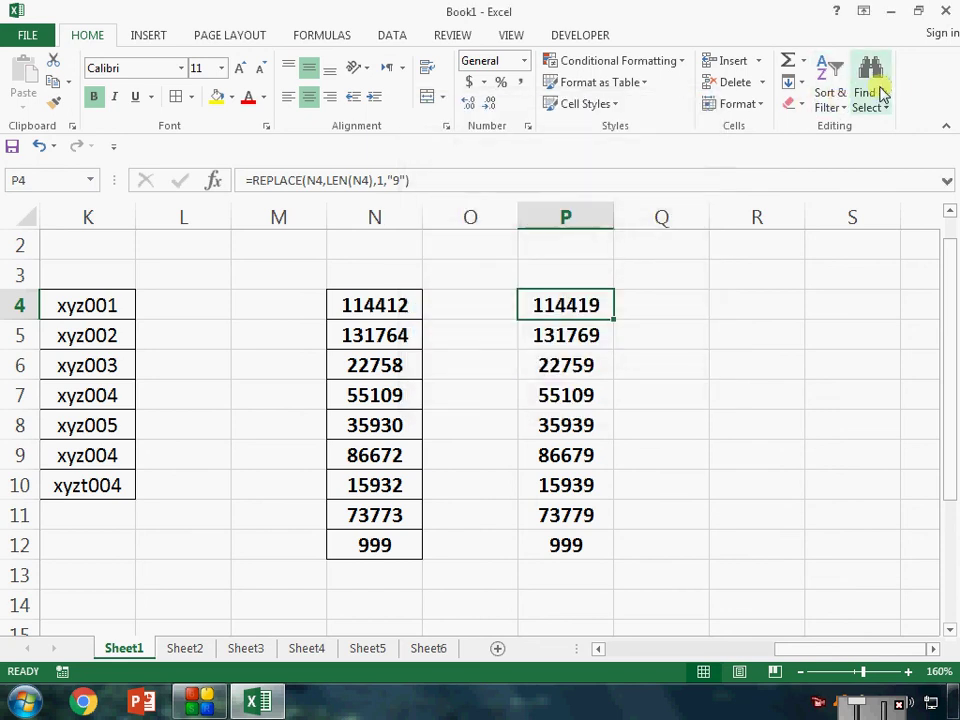
pyautogui.click(882, 95)
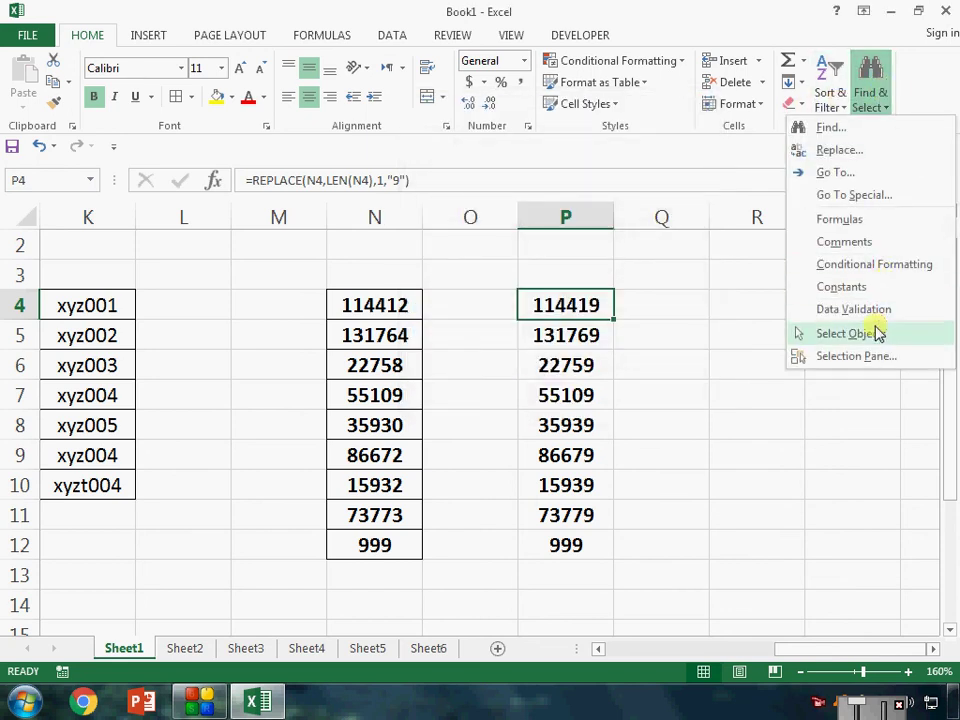
pyautogui.click(636, 309)
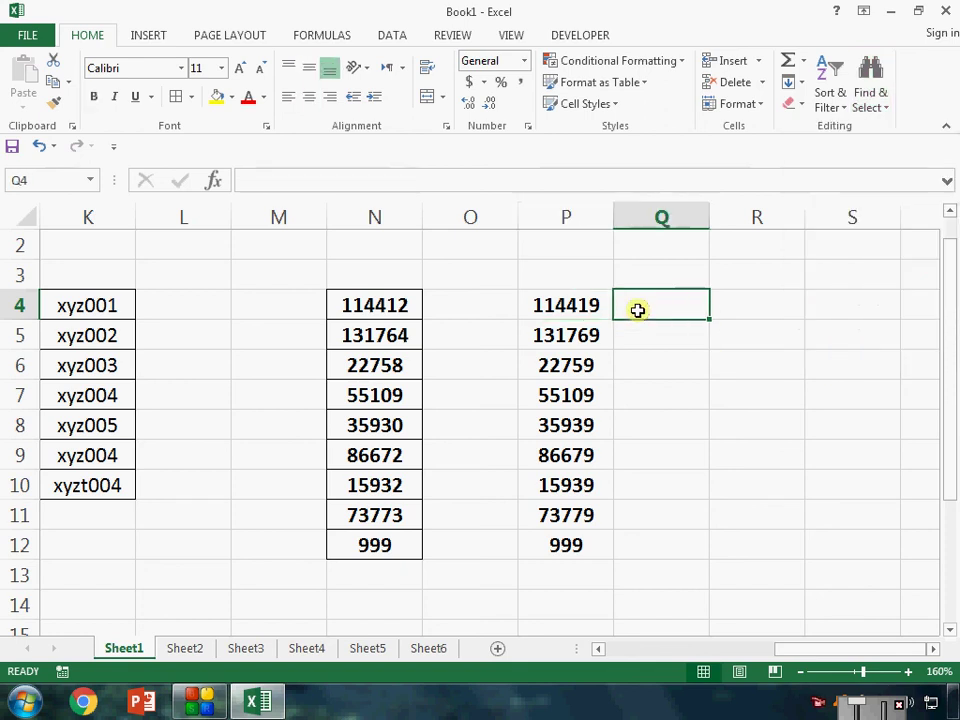
# Step: Draw an isosceles triangle and position it across columns Q and R, spanning about rows 2 to 6
pyautogui.click(637, 274)
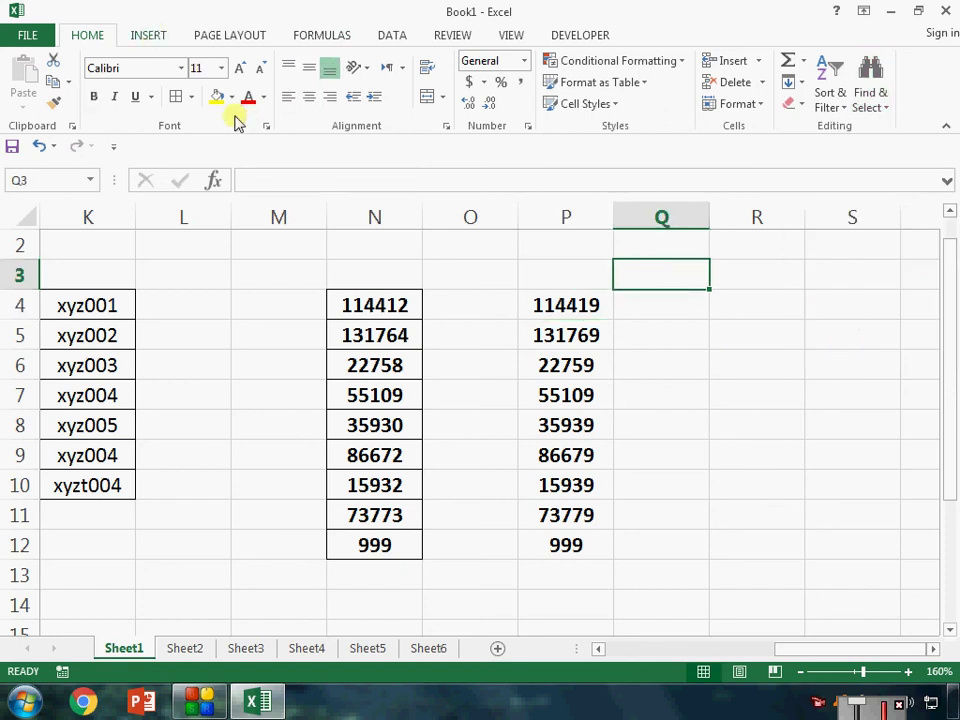
pyautogui.click(164, 40)
pyautogui.click(216, 105)
pyautogui.click(294, 170)
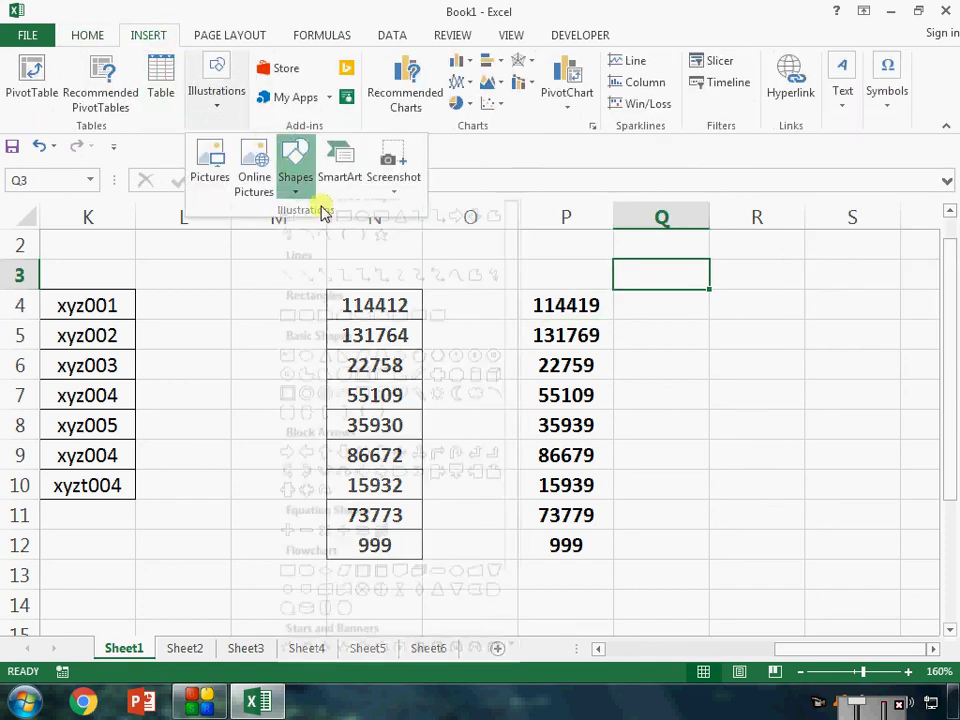
pyautogui.click(402, 237)
pyautogui.moveTo(709, 267); pyautogui.dragTo(834, 394)
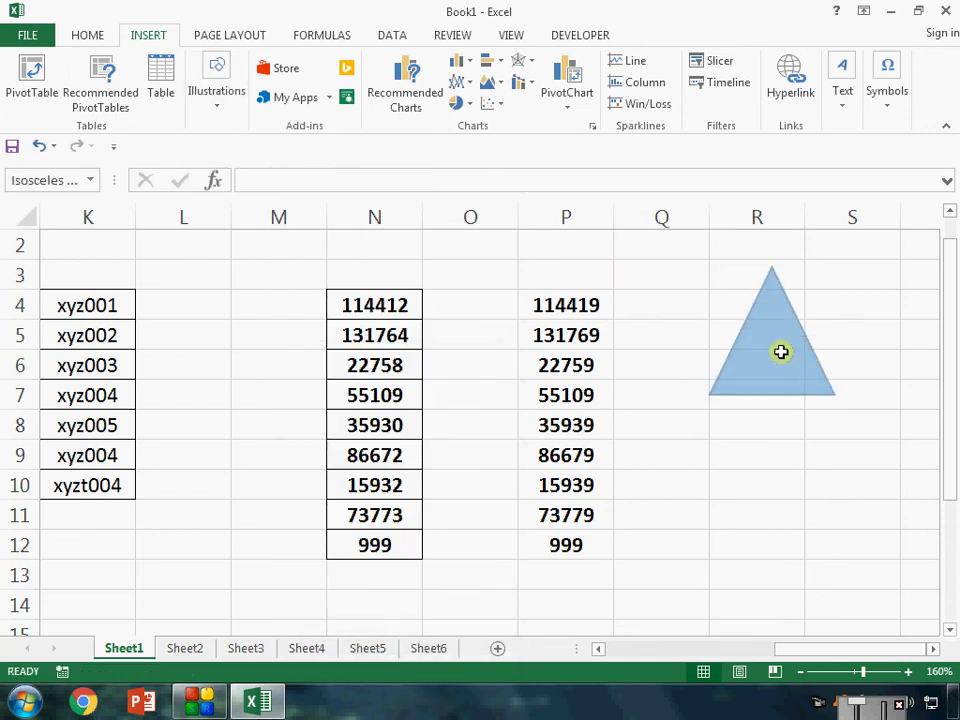
pyautogui.moveTo(756, 336); pyautogui.dragTo(728, 314)
pyautogui.click(661, 305)
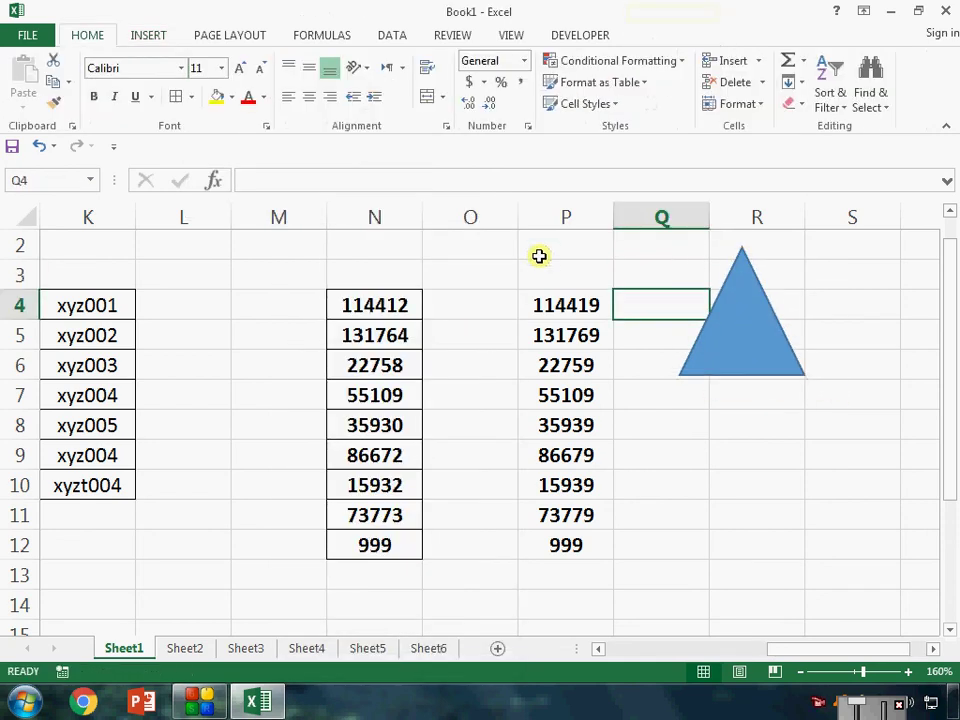
# Step: Draw an L-shape below the triangle in column R, spanning about rows 8 to 12
pyautogui.click(148, 38)
pyautogui.click(212, 100)
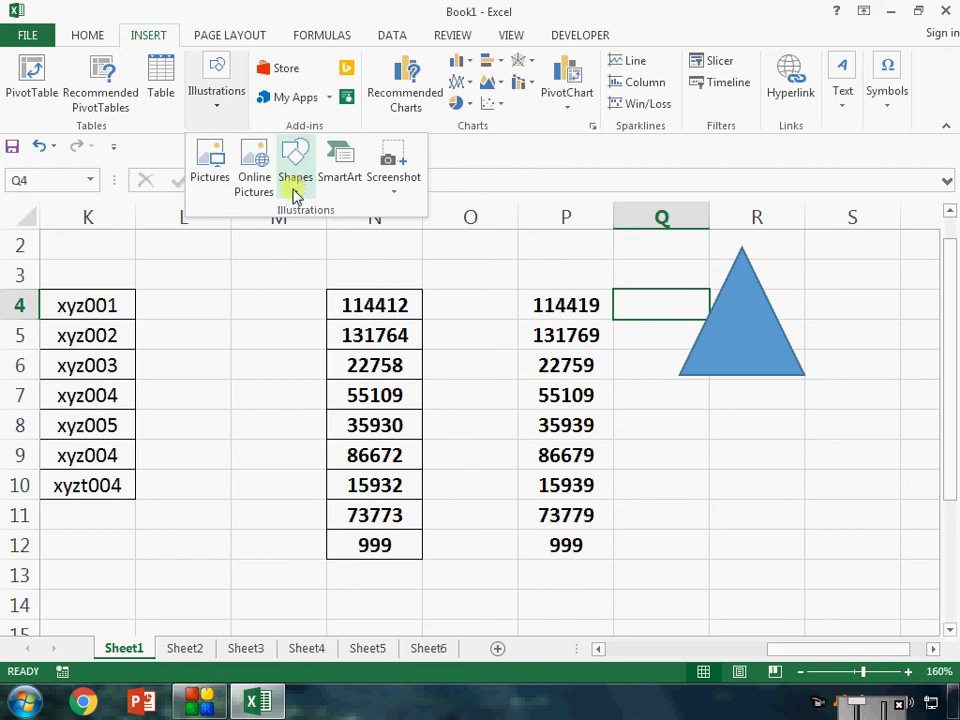
pyautogui.click(294, 188)
pyautogui.click(400, 390)
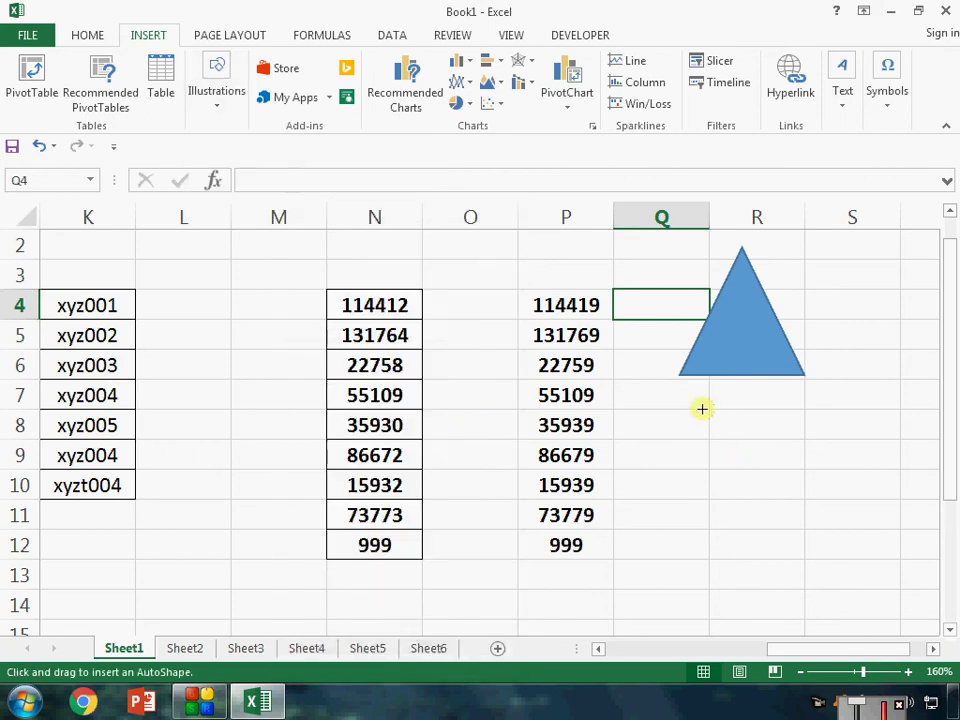
pyautogui.moveTo(701, 408); pyautogui.dragTo(803, 544)
pyautogui.click(624, 268)
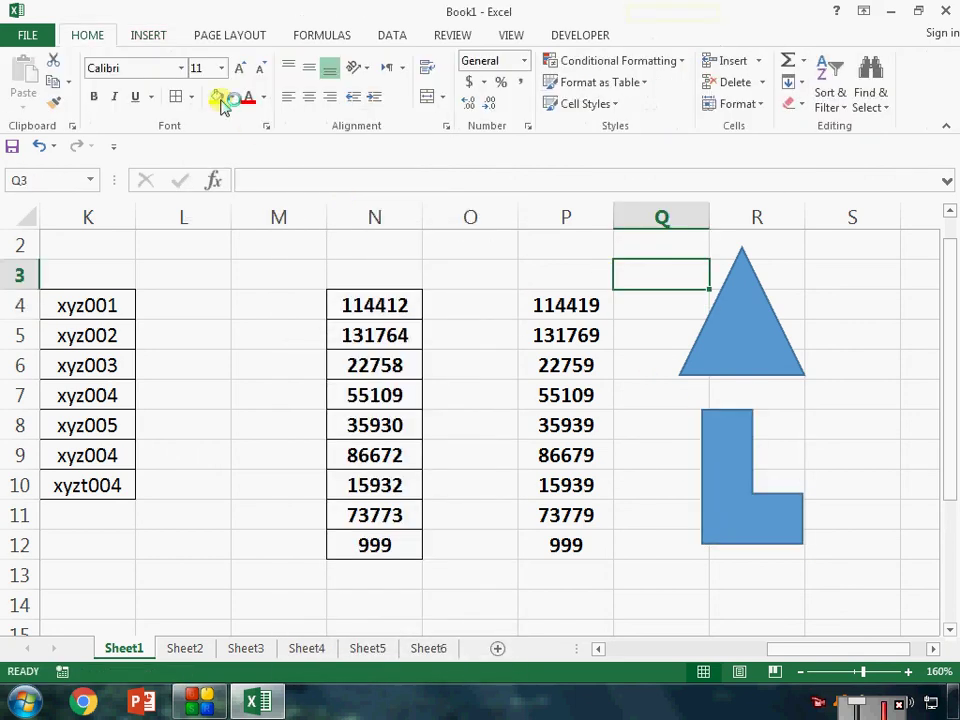
# Step: Draw a rectangle across columns L and M, spanning about rows 2 to 6
pyautogui.click(155, 37)
pyautogui.click(205, 88)
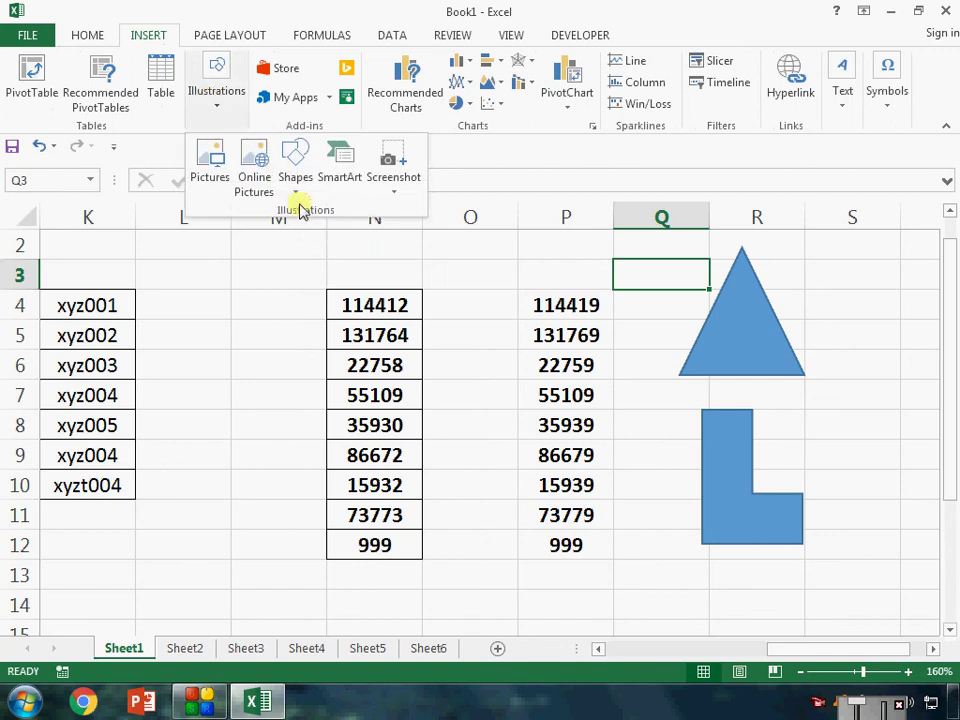
pyautogui.click(296, 168)
pyautogui.click(362, 232)
pyautogui.moveTo(185, 250); pyautogui.dragTo(324, 366)
pyautogui.click(315, 452)
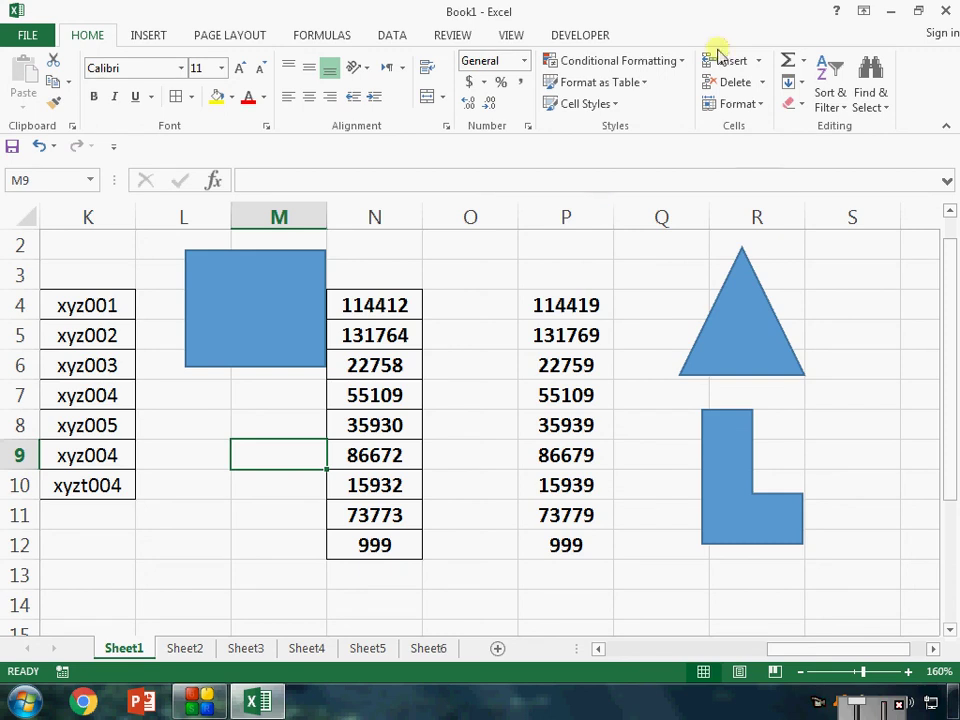
# Step: Show the Selection pane, select the triangle, L-shape and rectangle from its list in turn, and close the pane
pyautogui.click(864, 94)
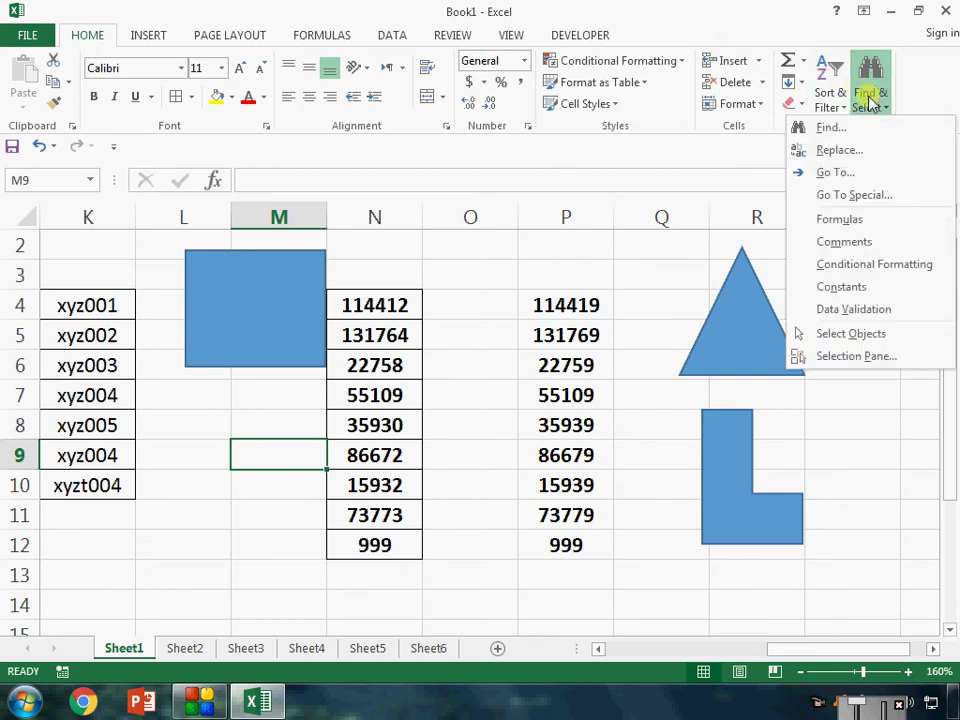
pyautogui.click(862, 358)
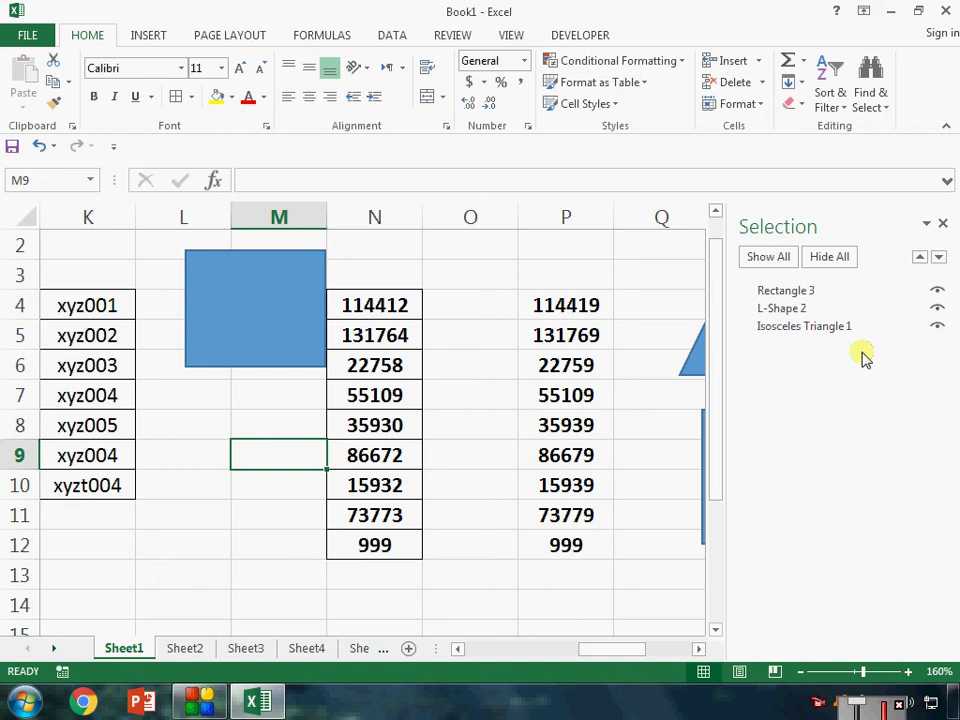
pyautogui.click(835, 326)
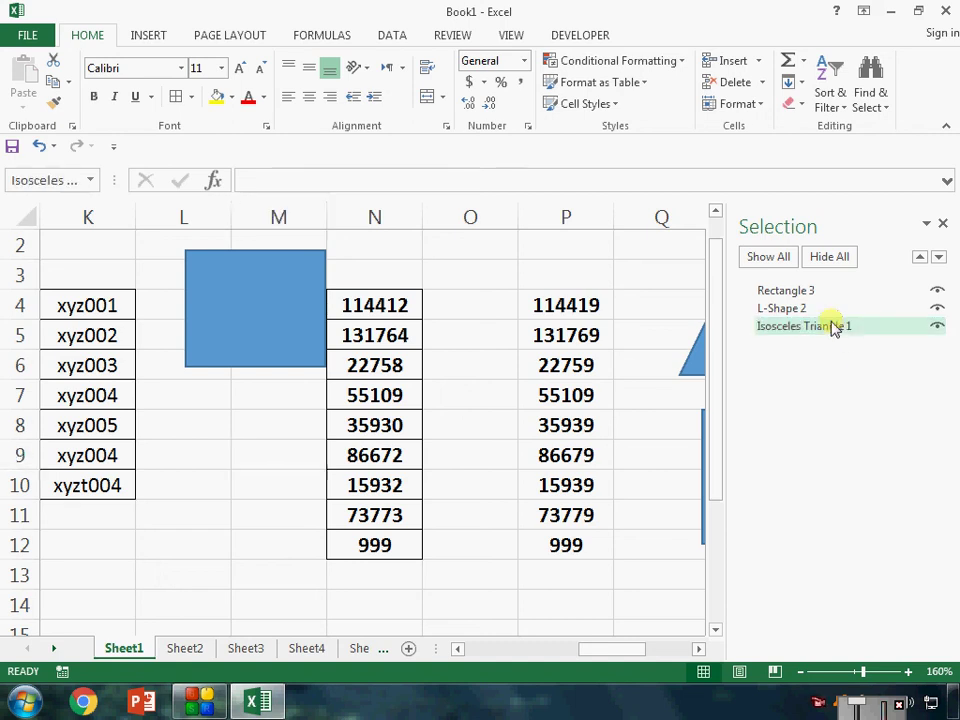
pyautogui.click(829, 309)
pyautogui.click(822, 291)
pyautogui.click(821, 326)
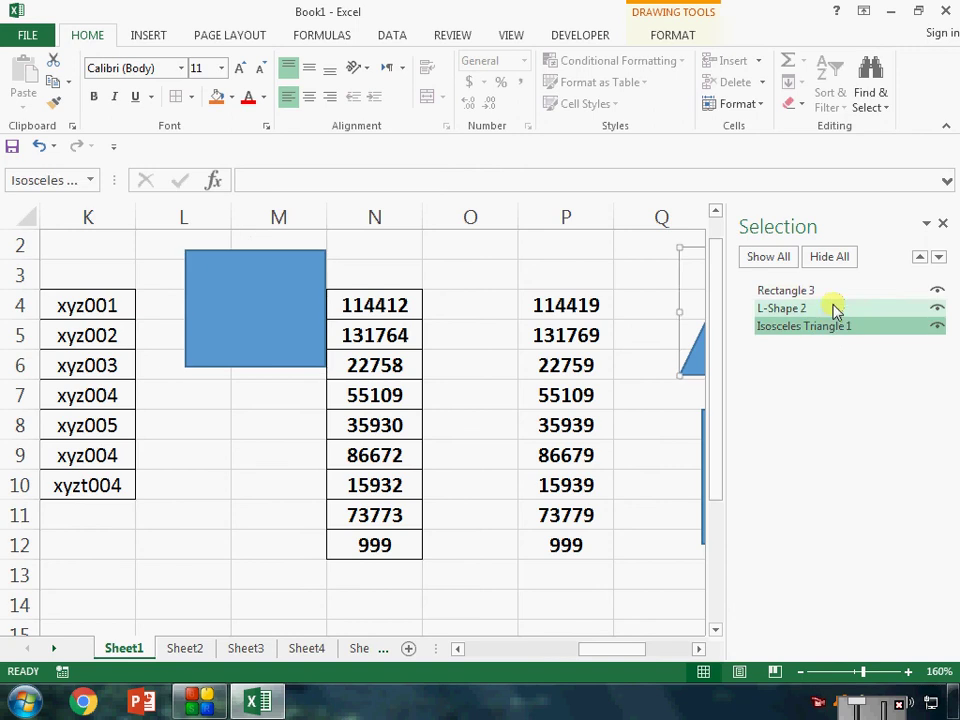
pyautogui.click(831, 309)
pyautogui.click(835, 292)
pyautogui.click(942, 223)
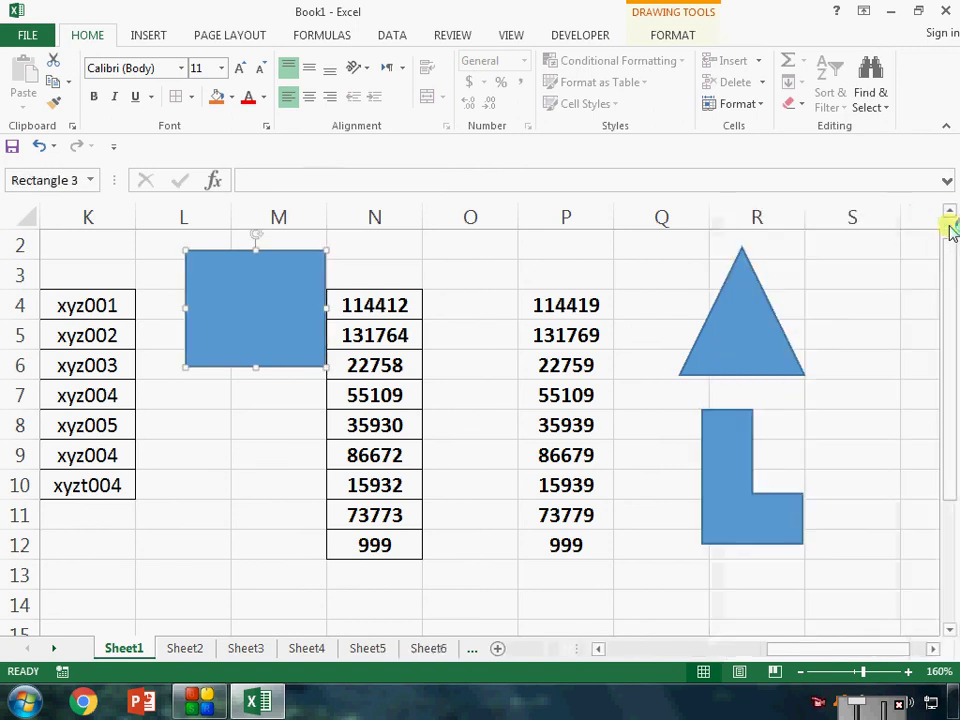
# Step: Reopen the Selection pane, deselect the rectangle by selecting cell Q4, and close the pane, ending on cell R3
pyautogui.click(870, 100)
pyautogui.click(835, 354)
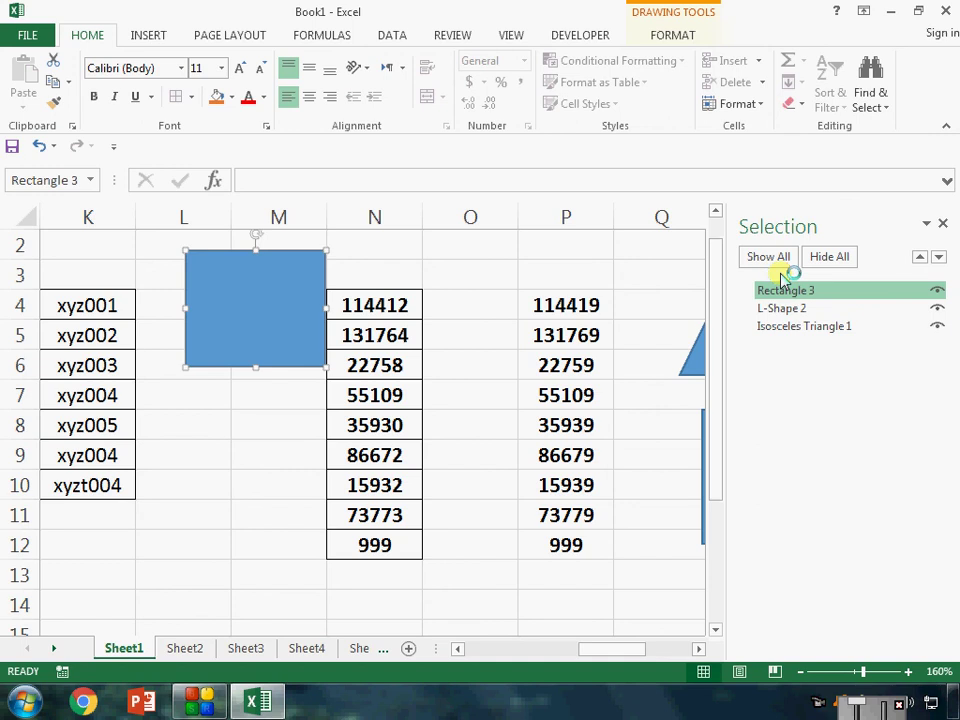
pyautogui.click(688, 314)
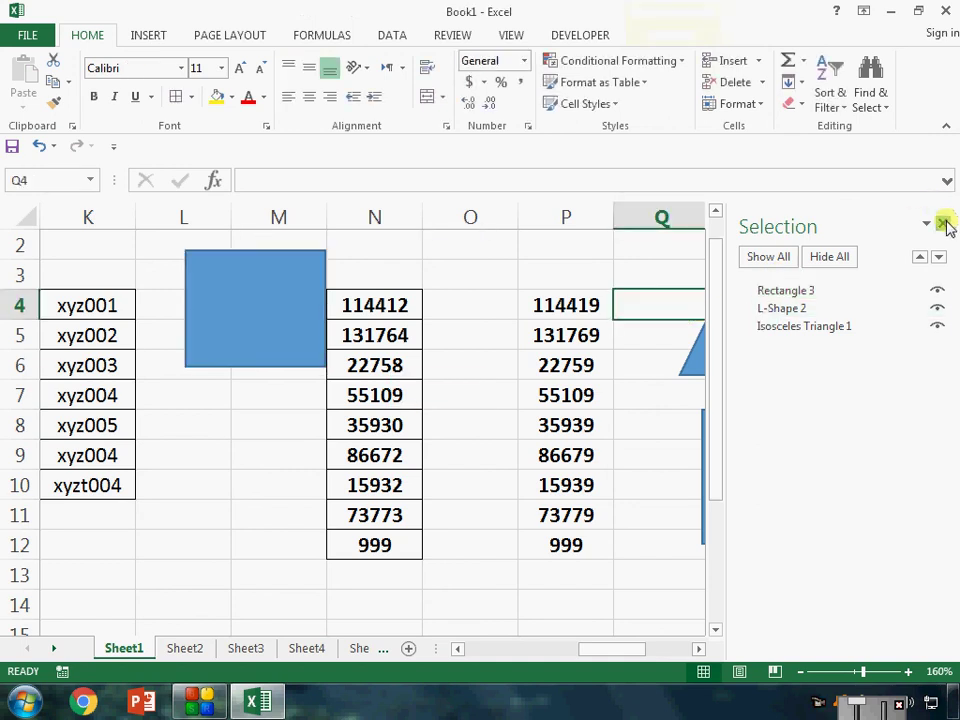
pyautogui.click(945, 224)
pyautogui.click(714, 272)
# Step: Use Select Objects to select the triangle, L-shape and rectangle one after another, and return to cell selection with O3 active
pyautogui.click(862, 107)
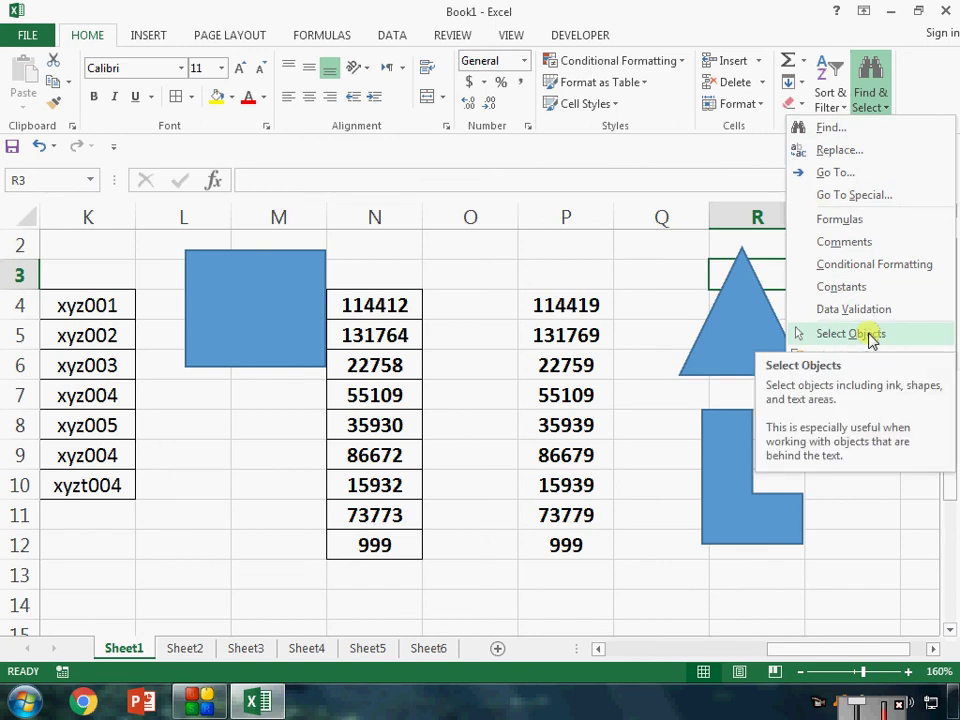
pyautogui.click(634, 336)
pyautogui.click(872, 92)
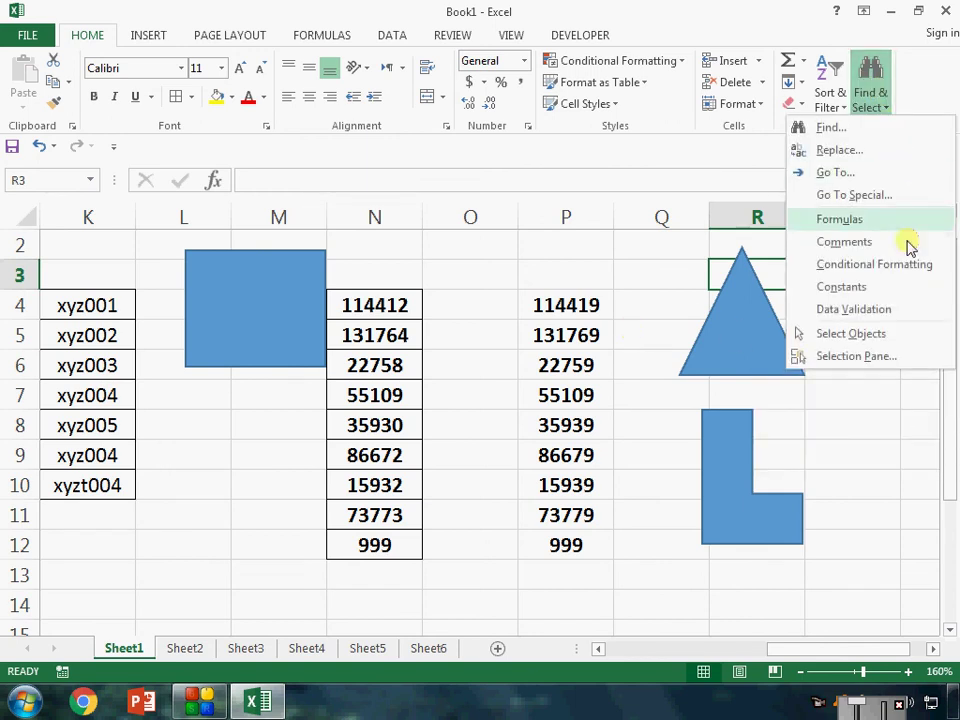
pyautogui.click(889, 334)
pyautogui.click(789, 358)
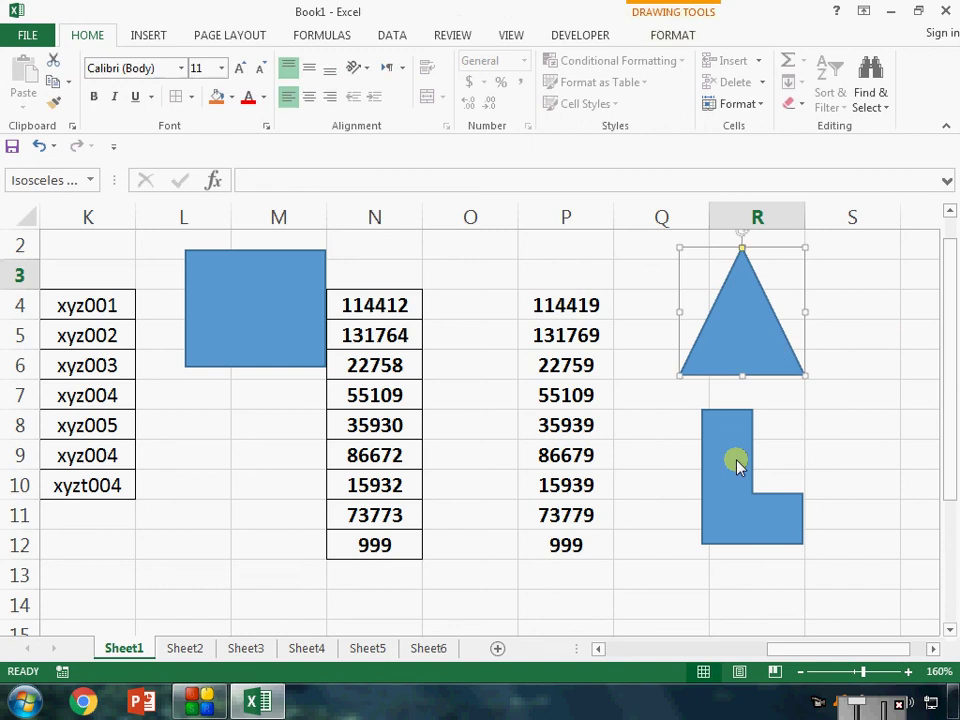
pyautogui.press('Tab')
pyautogui.press('Tab')
pyautogui.press('Escape')
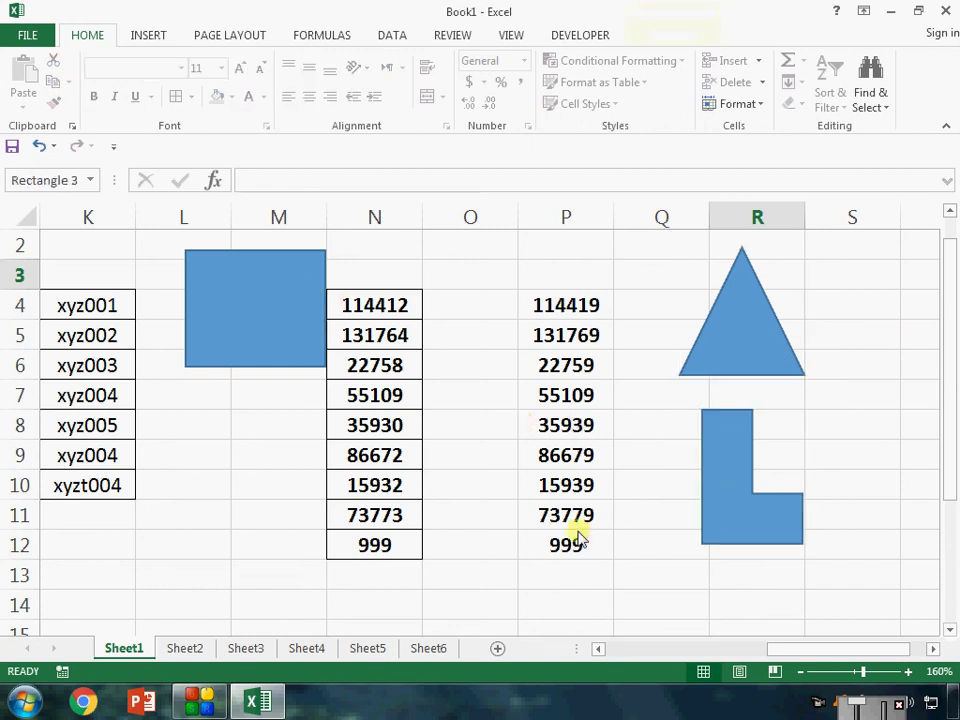
pyautogui.click(588, 301)
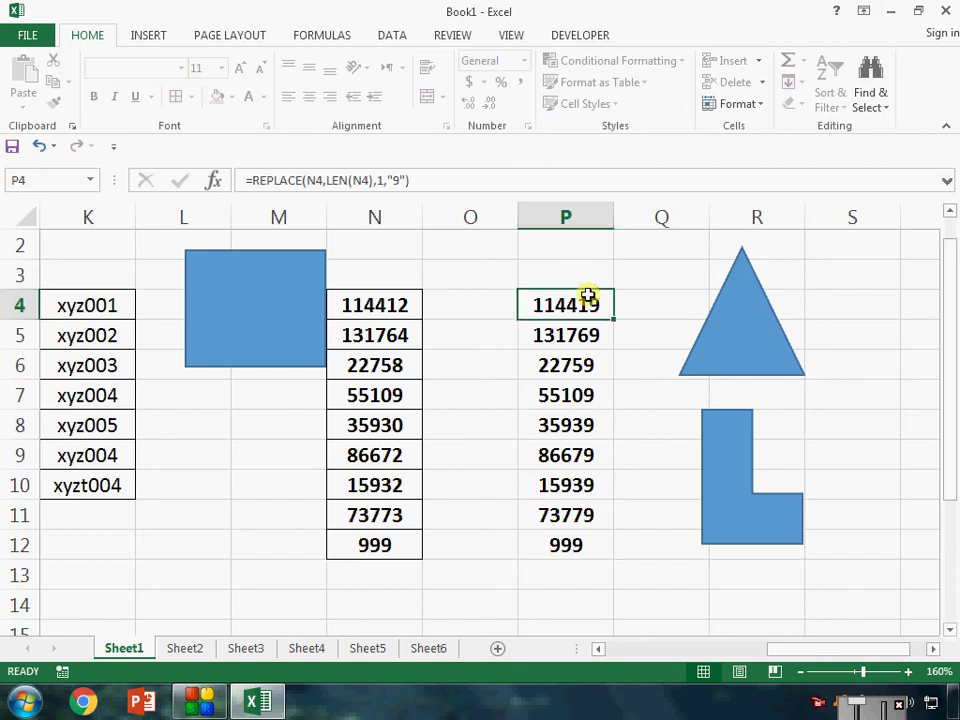
pyautogui.click(518, 269)
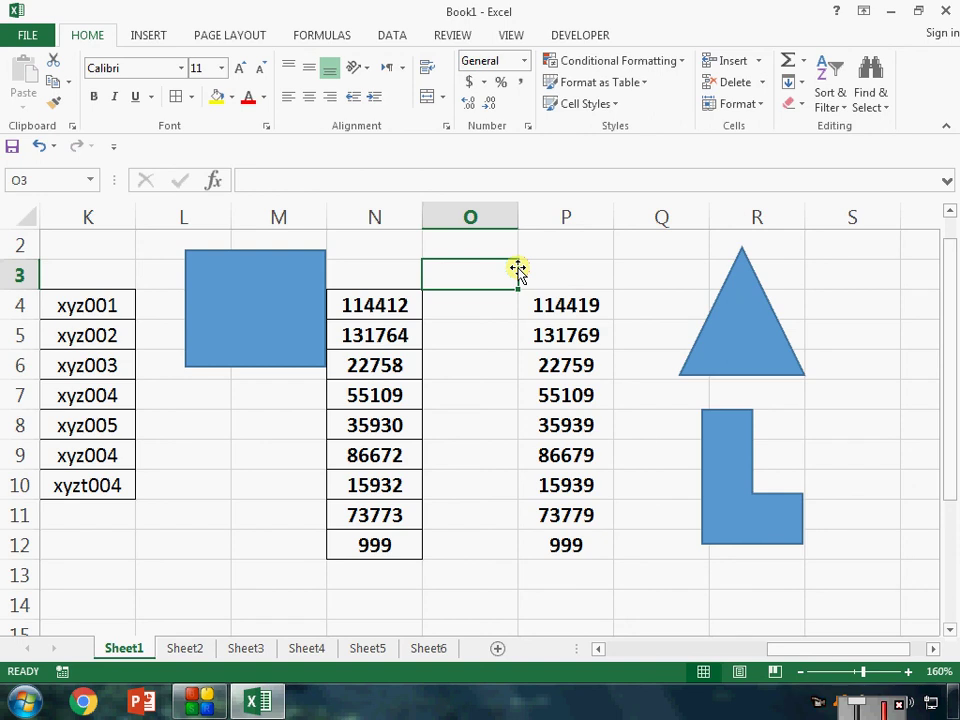
pyautogui.click(210, 698)
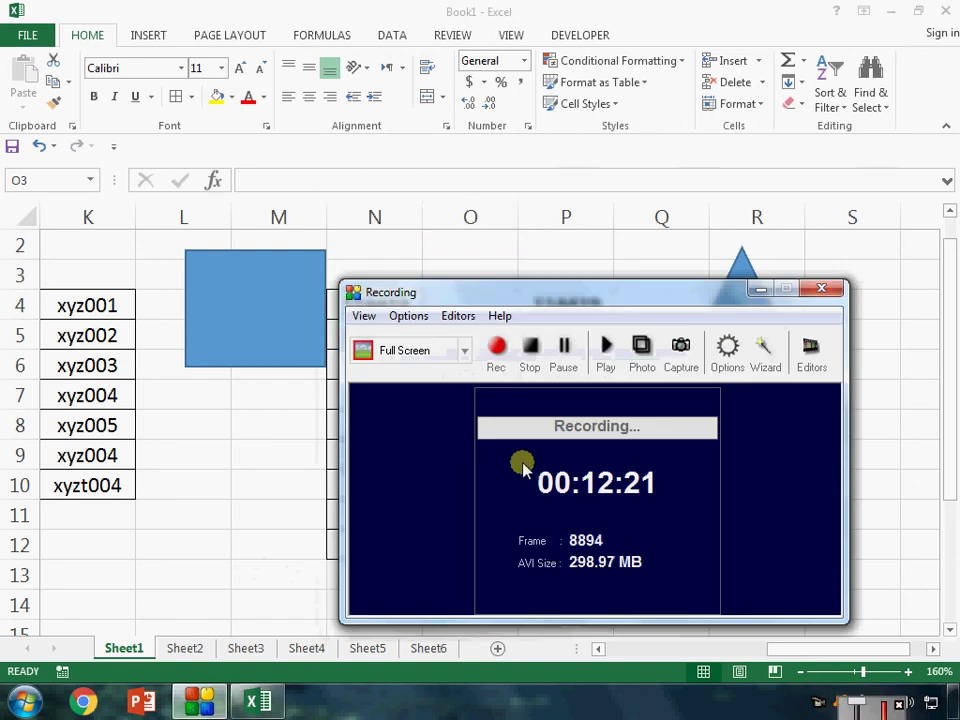